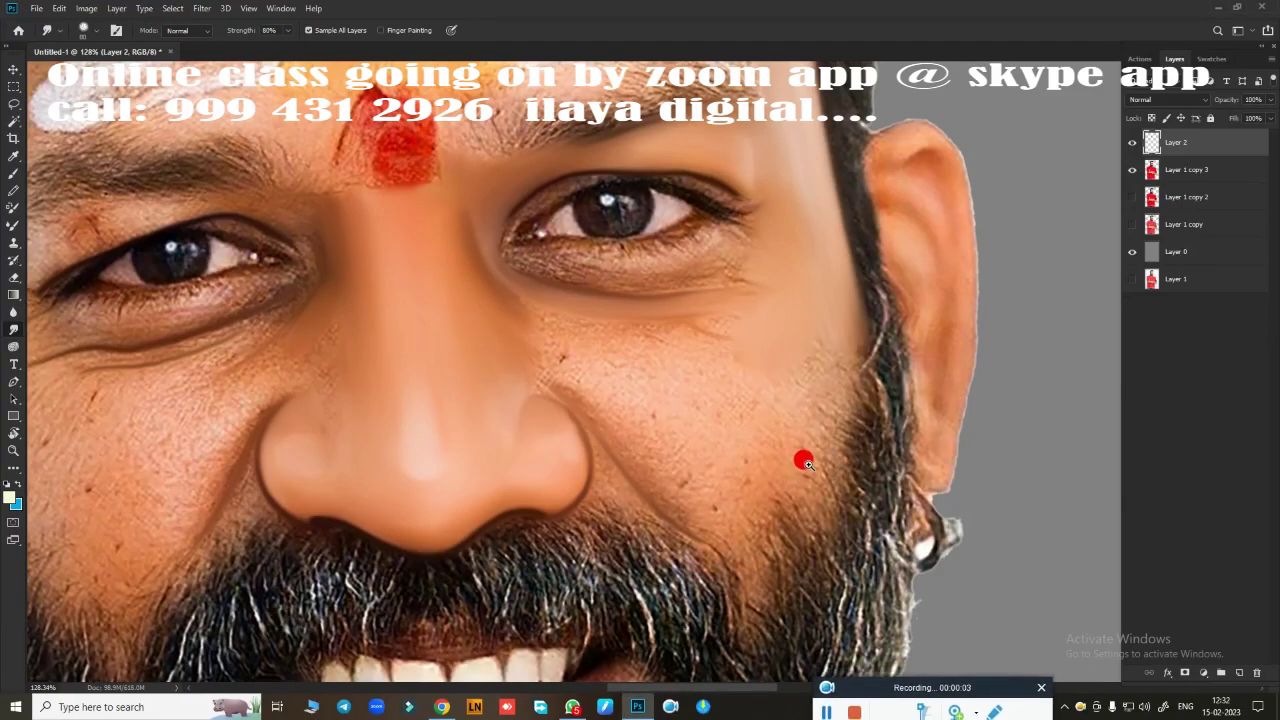
Step: Smudge the beard edge beside and below the nostril into the skin tone
scroll(778, 472, up, 5)
scroll(778, 472, down, 3)
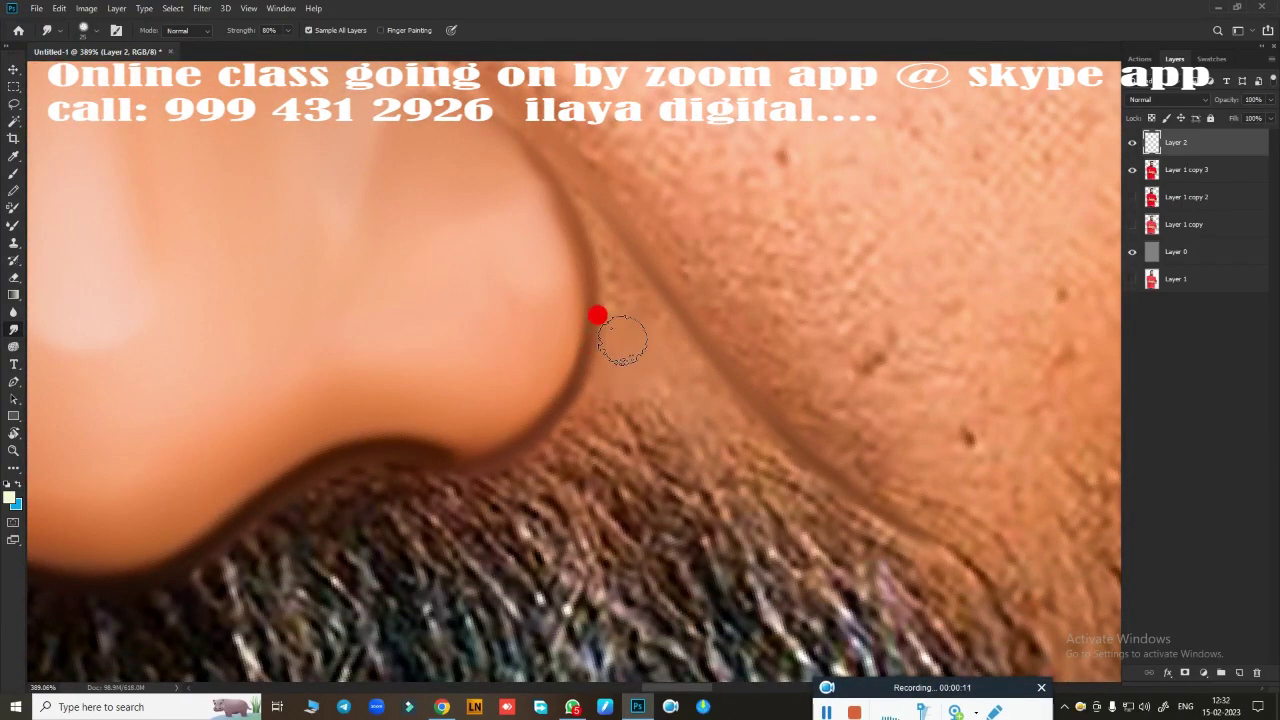
drag(788, 457, 530, 442)
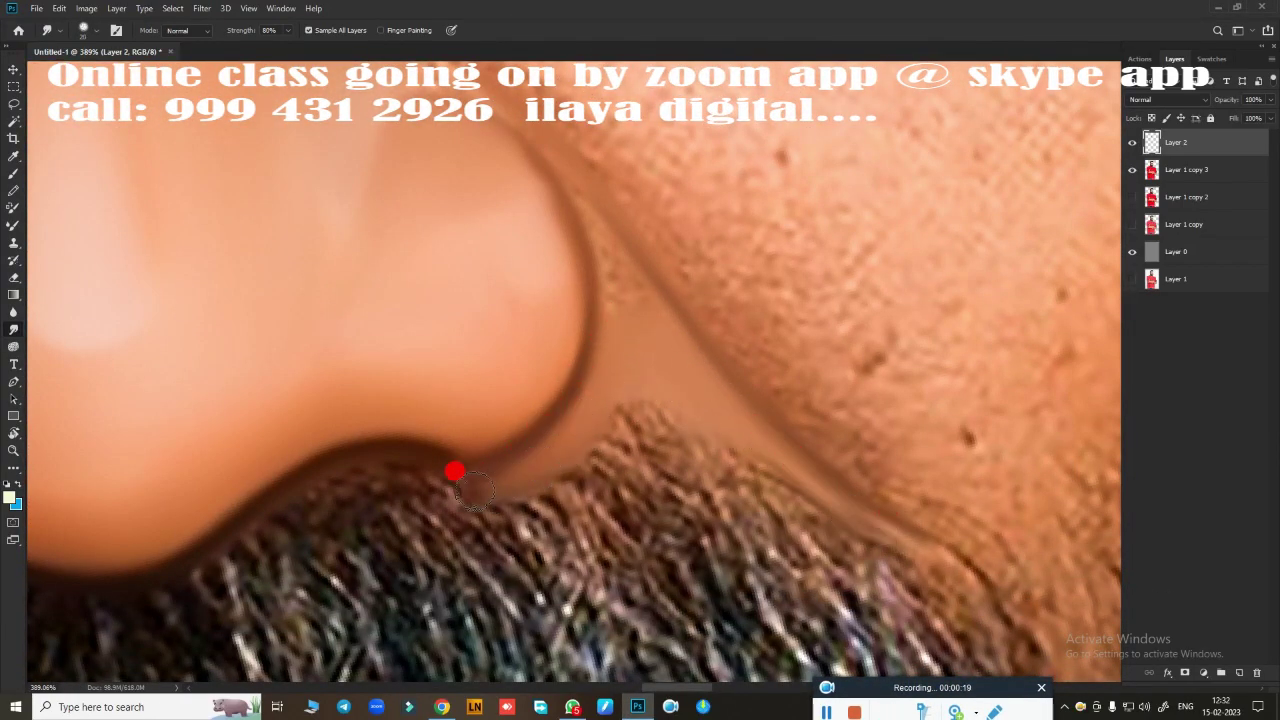
mouse_move(454, 471)
mouse_down()
mouse_move(589, 426)
mouse_move(759, 467)
mouse_up()
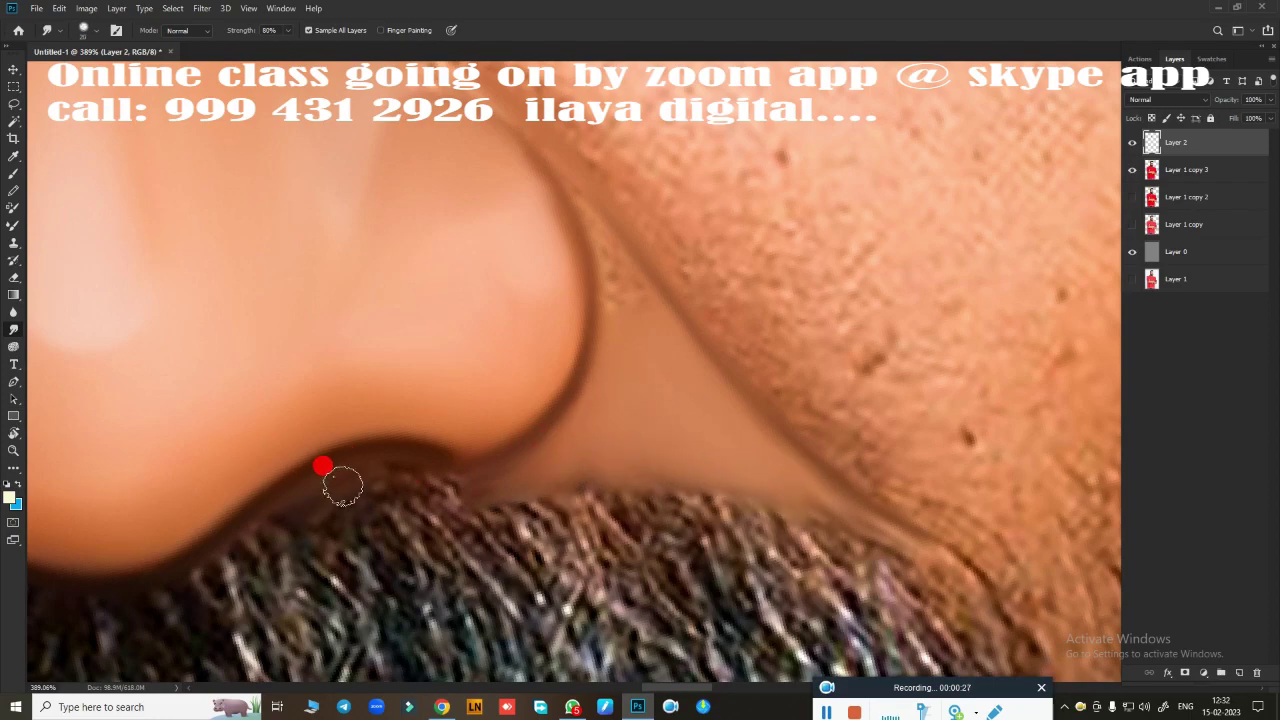
drag(342, 486, 242, 546)
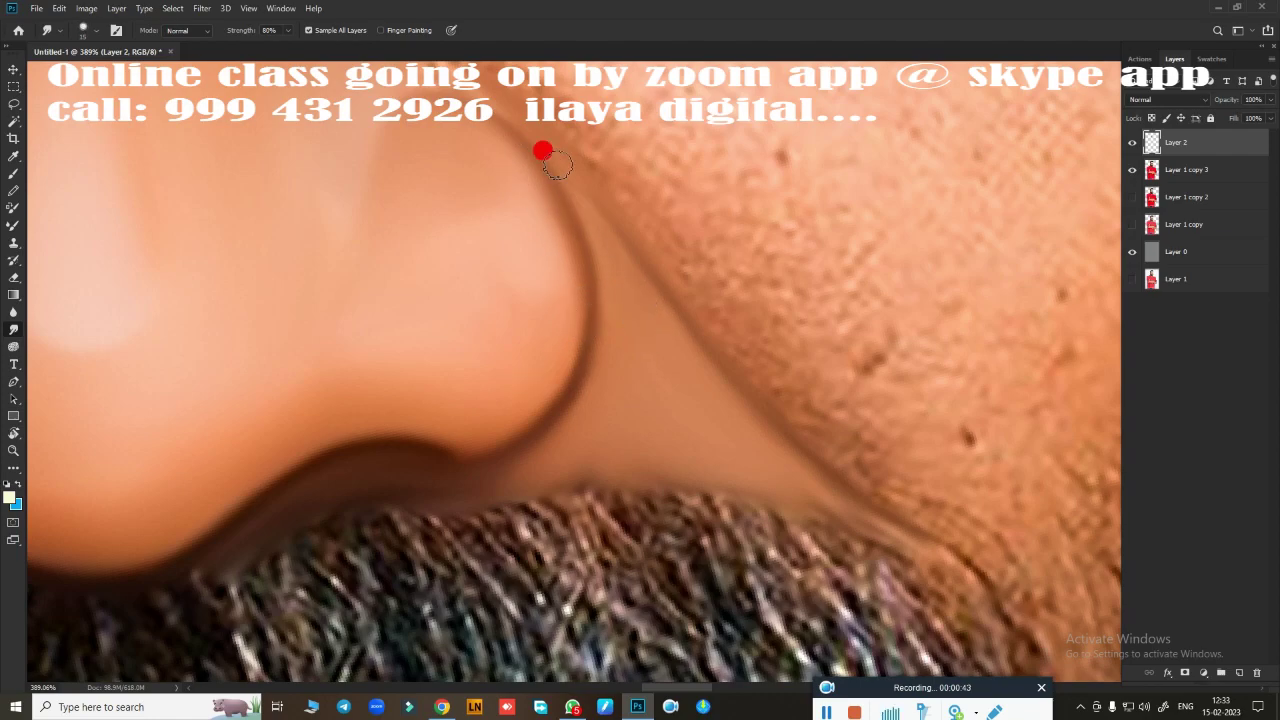
Step: Soften the nose-crease and cheek-crease shadows and the textured skin above the beard
scroll(668, 443, down, 2)
scroll(643, 361, down, 2)
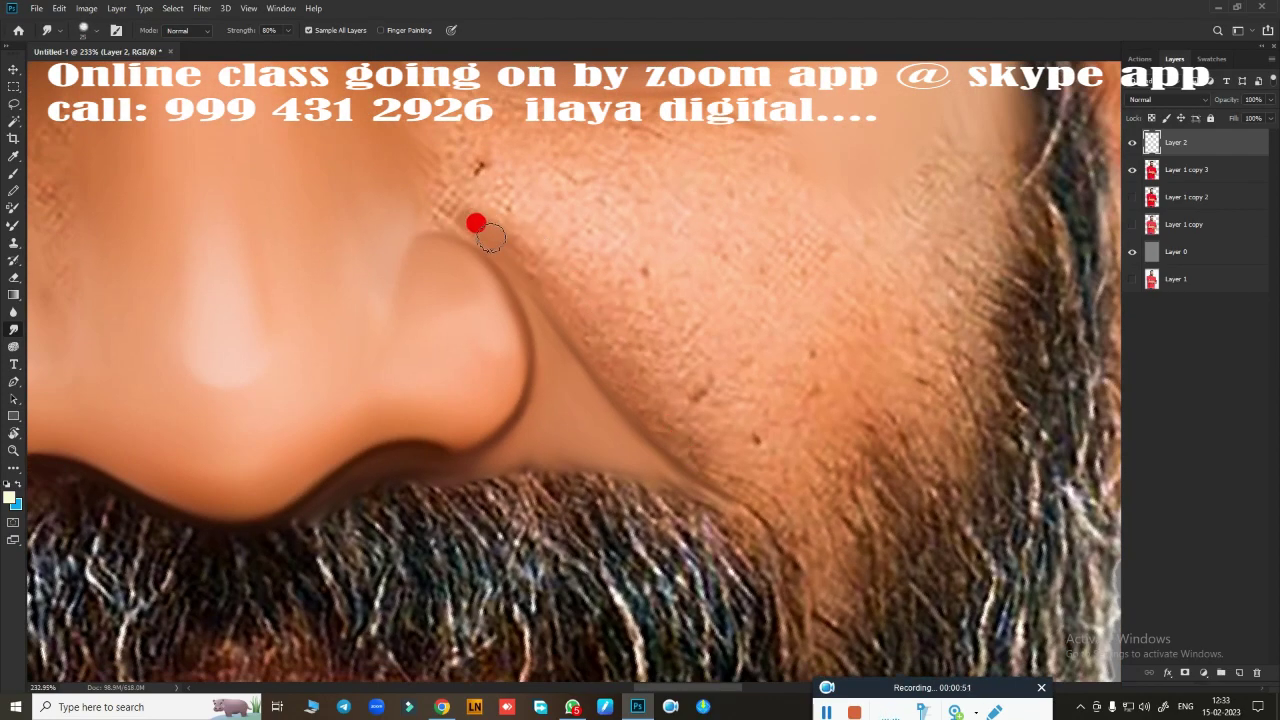
drag(532, 246, 484, 201)
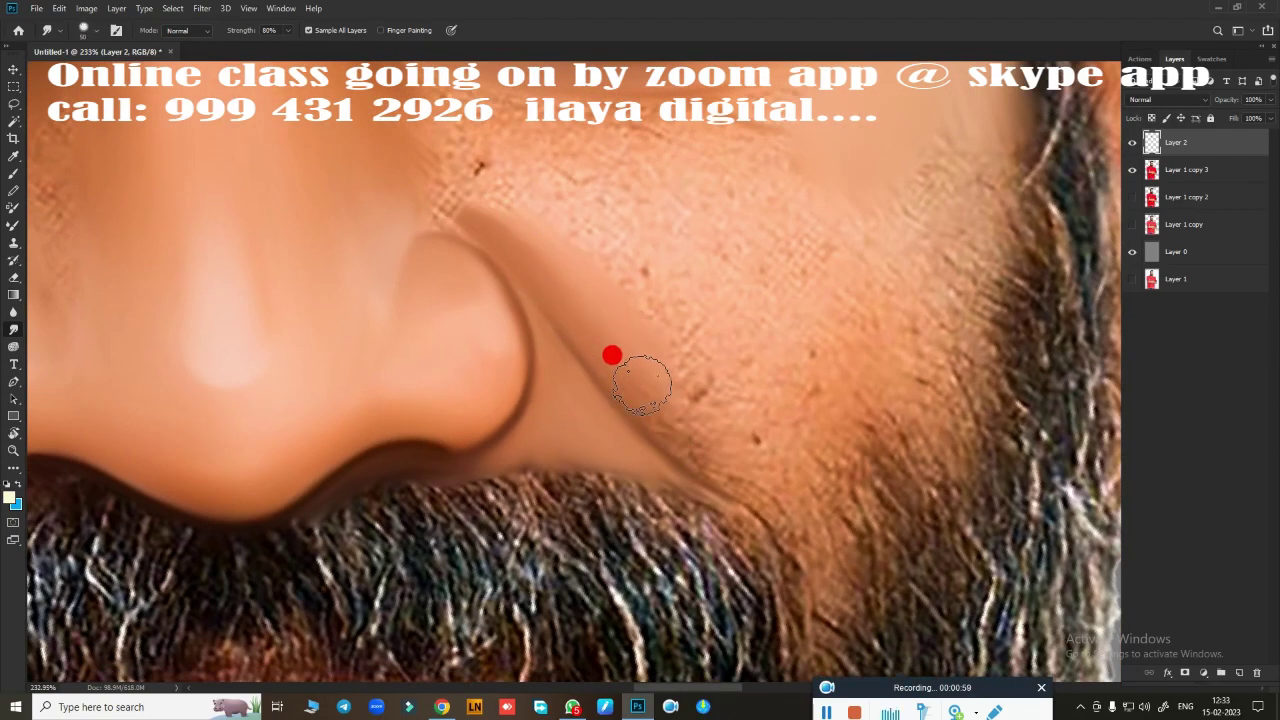
drag(674, 421, 689, 397)
mouse_move(846, 513)
mouse_down()
mouse_move(743, 377)
mouse_move(880, 313)
mouse_move(862, 485)
mouse_move(802, 553)
mouse_move(856, 416)
mouse_move(878, 545)
mouse_move(786, 491)
mouse_move(812, 446)
mouse_move(777, 409)
mouse_up()
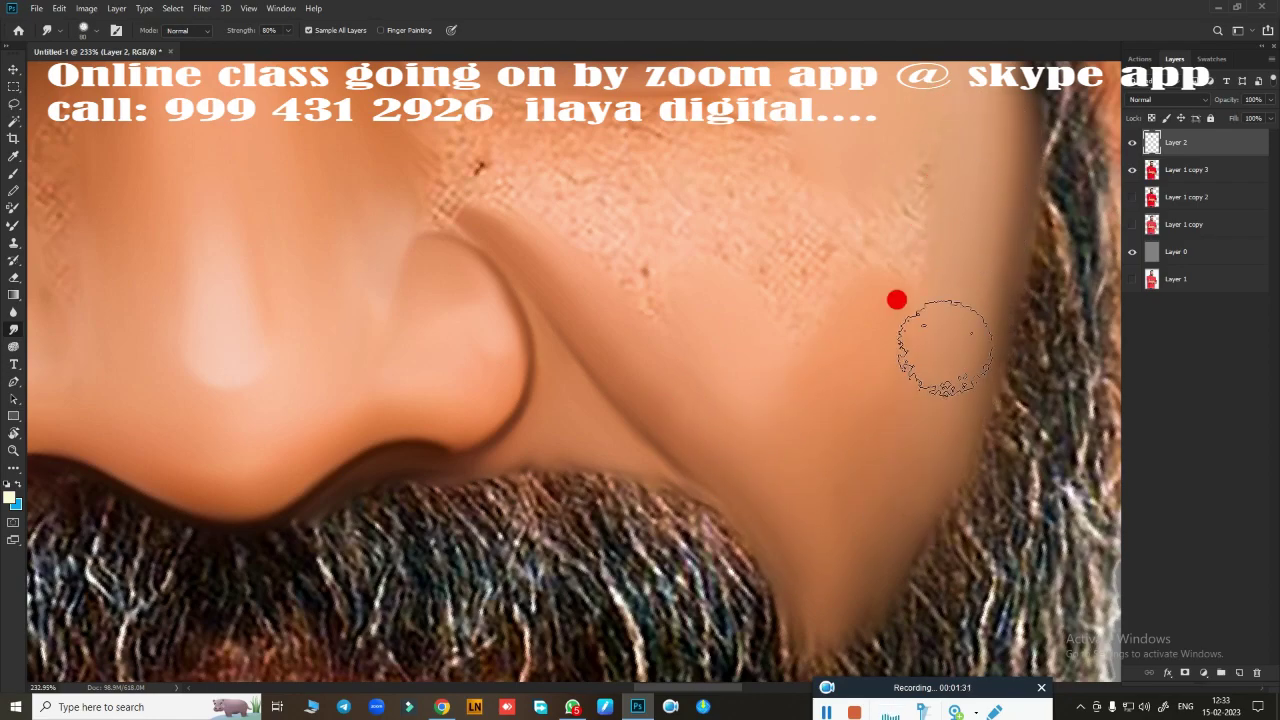
Step: Smooth the cheek right of the nose and the skin band under the eye
scroll(894, 297, up, 3)
scroll(820, 491, up, 1)
mouse_move(780, 400)
mouse_down()
mouse_move(731, 334)
mouse_move(800, 406)
mouse_move(911, 297)
mouse_up()
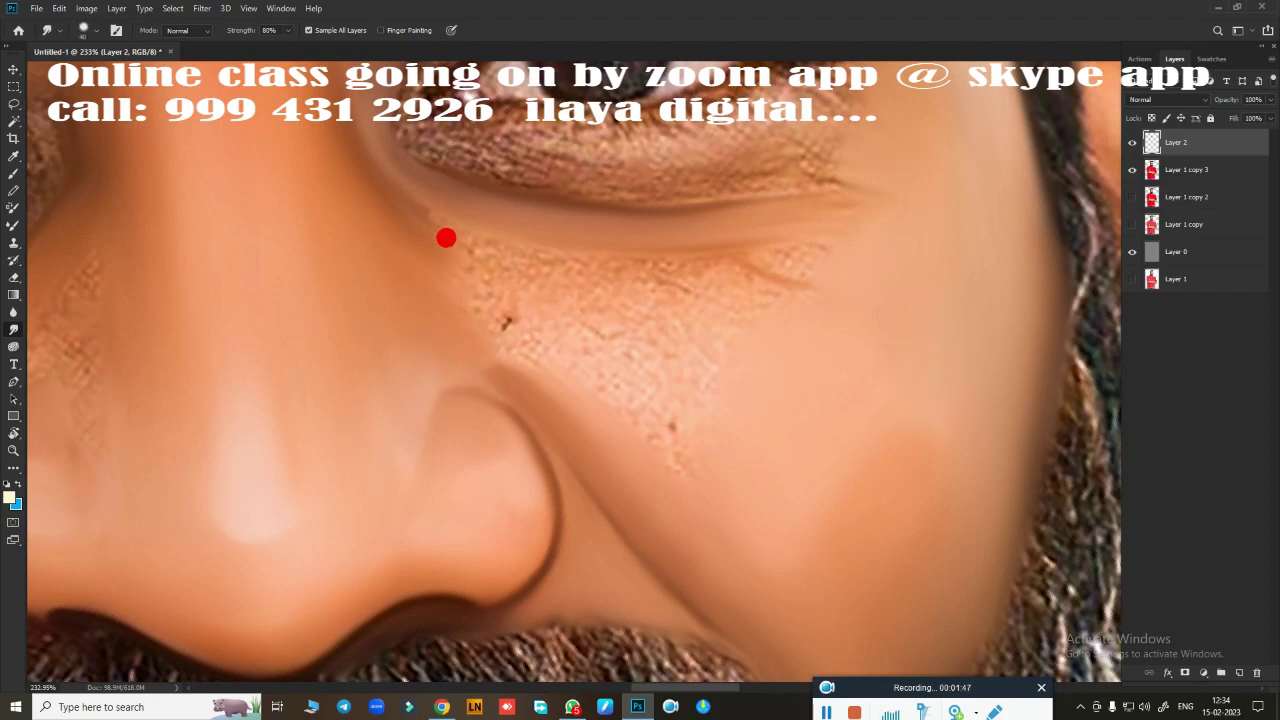
mouse_move(485, 253)
mouse_down()
mouse_move(714, 277)
mouse_move(686, 263)
mouse_move(500, 320)
mouse_move(430, 277)
mouse_up()
mouse_move(546, 312)
mouse_down()
mouse_move(623, 386)
mouse_move(436, 315)
mouse_up()
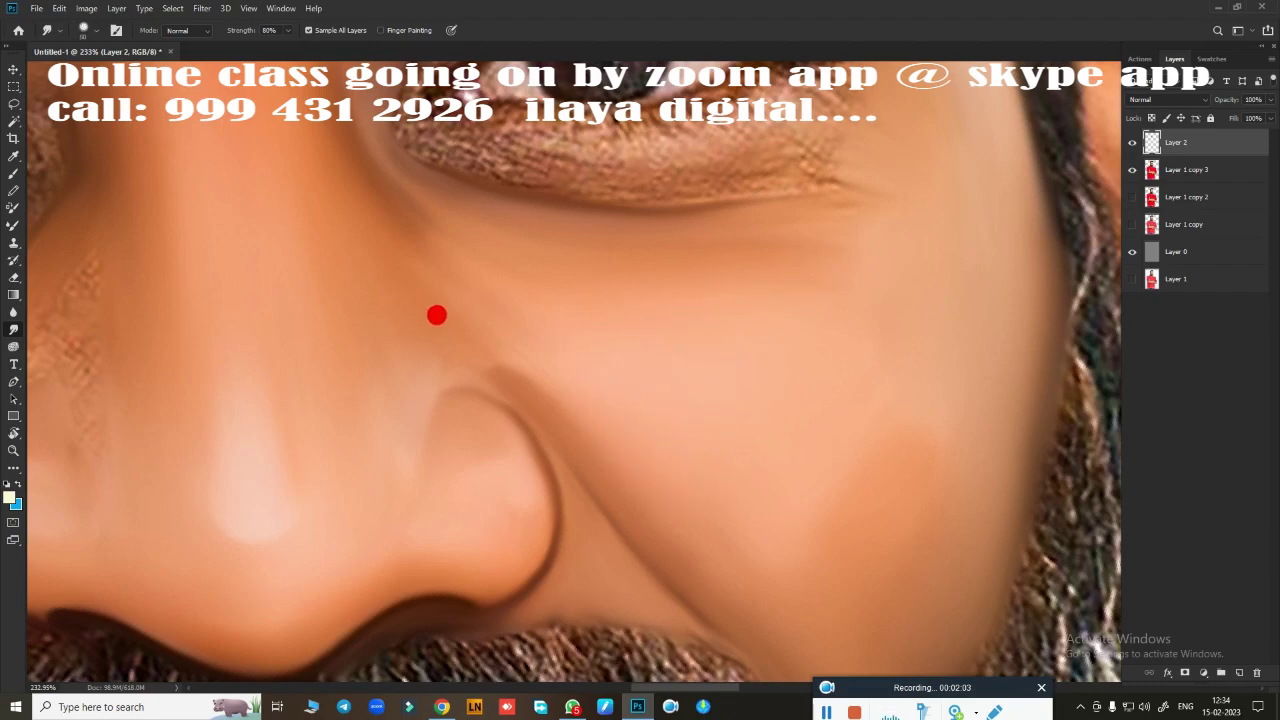
drag(811, 261, 395, 257)
mouse_move(410, 351)
mouse_down()
mouse_move(927, 458)
mouse_move(683, 411)
mouse_up()
scroll(889, 428, down, 3)
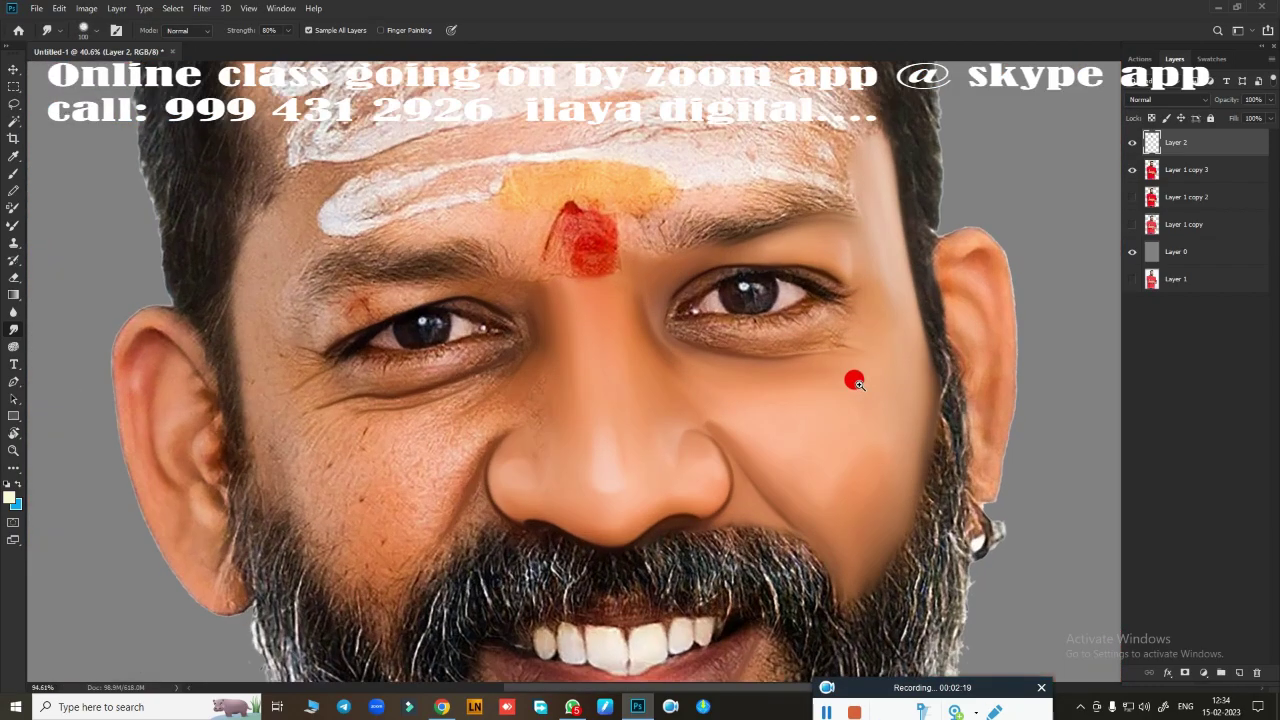
scroll(854, 377, up, 2)
scroll(777, 386, up, 3)
scroll(846, 374, up, 1)
Step: In full-screen view, smudge the lower lid, inner corner and outer lash tail smooth
key(f)
key(f)
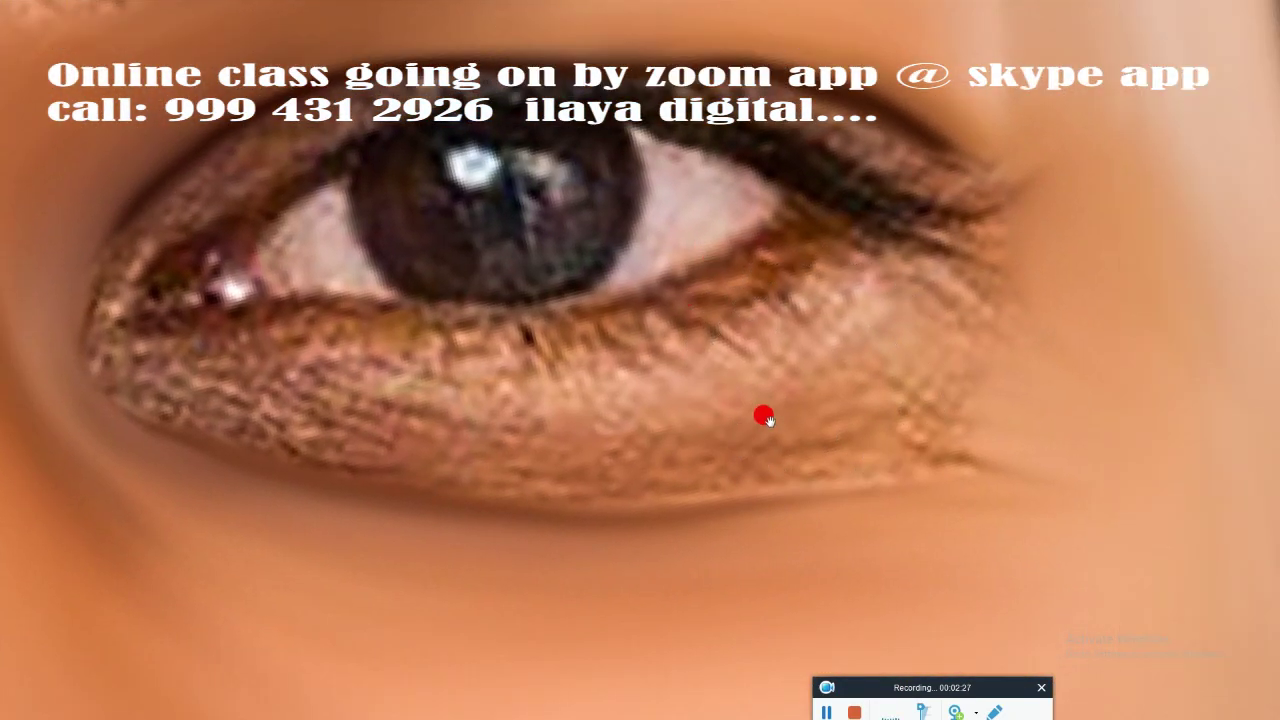
mouse_move(670, 449)
mouse_down()
mouse_move(908, 417)
mouse_move(229, 407)
mouse_move(346, 409)
mouse_move(466, 449)
mouse_move(1054, 431)
mouse_move(1084, 417)
mouse_move(474, 489)
mouse_move(146, 363)
mouse_move(691, 357)
mouse_move(960, 266)
mouse_move(934, 317)
mouse_move(1049, 351)
mouse_move(840, 371)
mouse_move(1003, 369)
mouse_move(569, 403)
mouse_up()
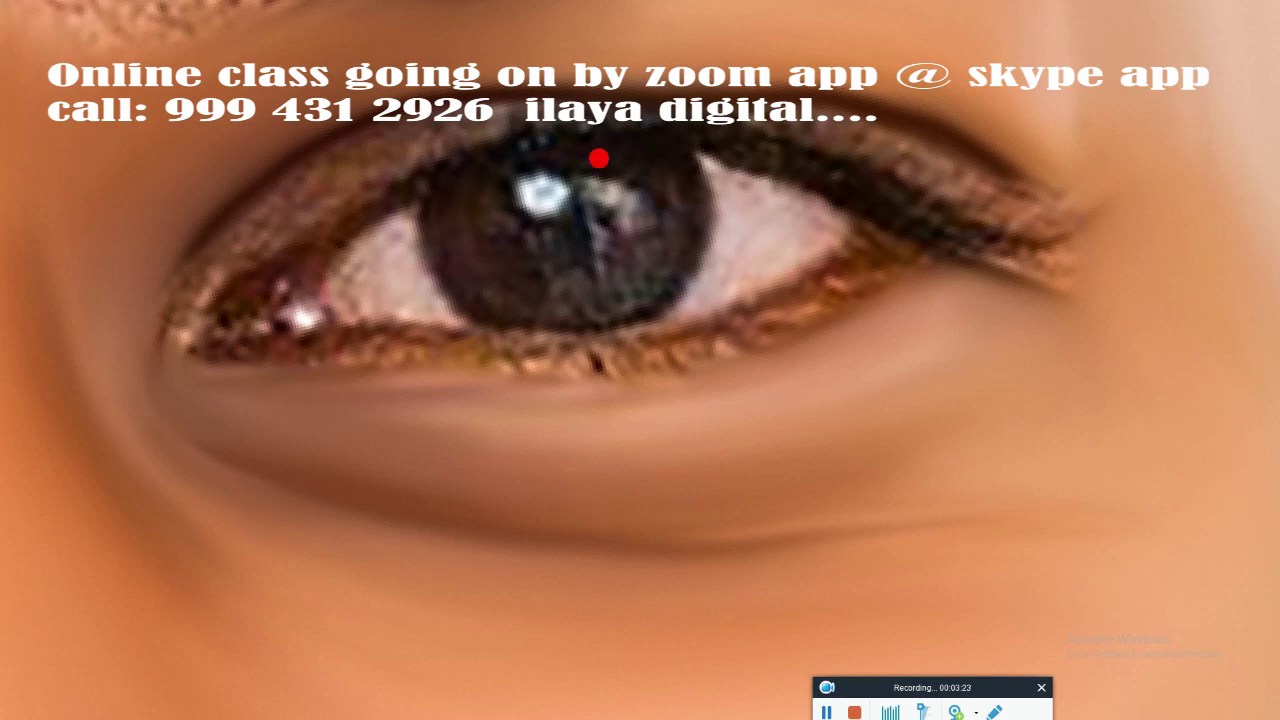
drag(198, 243, 207, 268)
drag(320, 139, 497, 94)
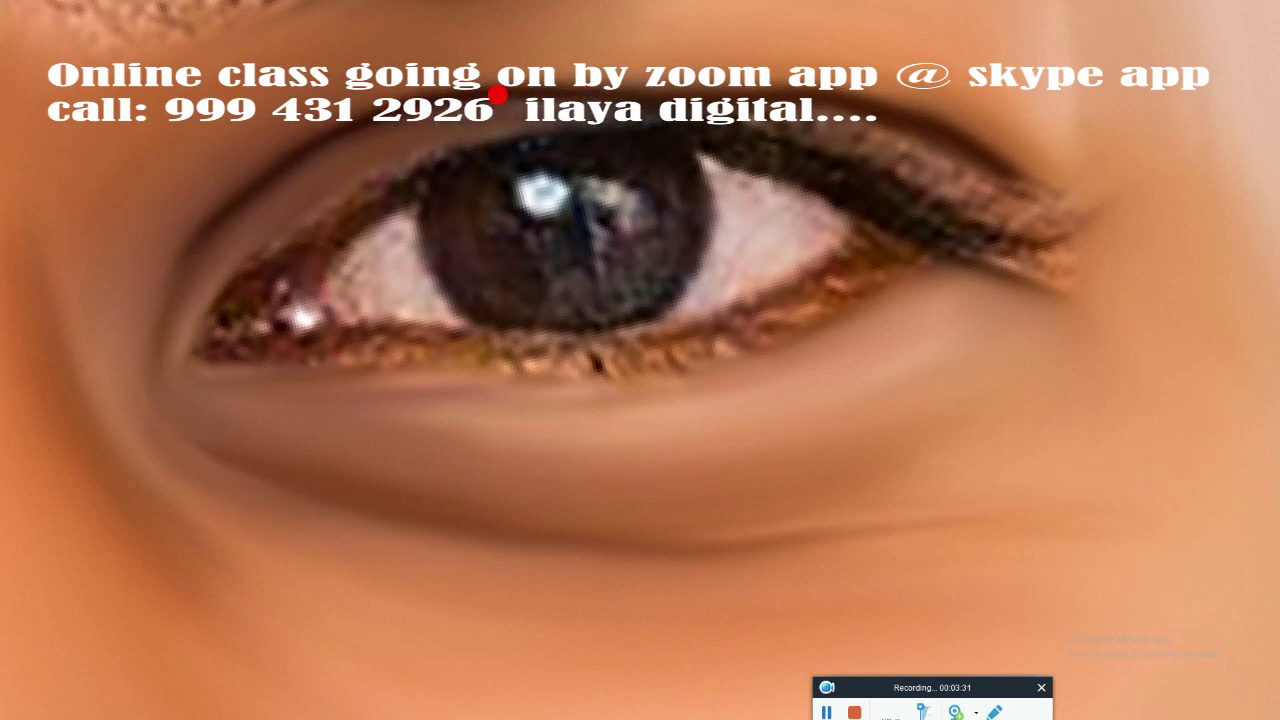
mouse_move(527, 202)
mouse_down()
mouse_move(1063, 180)
mouse_move(943, 163)
mouse_move(894, 80)
mouse_move(679, 95)
mouse_up()
drag(1040, 244, 979, 246)
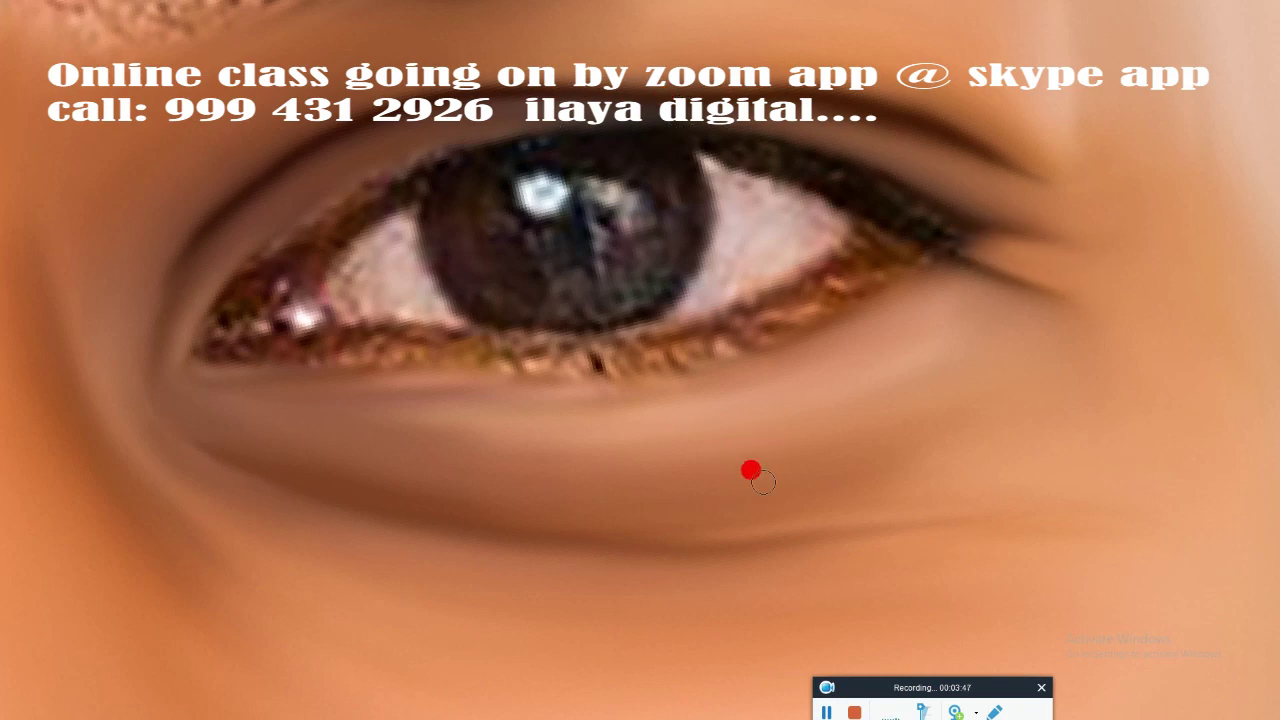
Step: Paint dark eyeliner along the upper and lower eyelid rims into the outer corner
mouse_move(459, 150)
mouse_down()
mouse_move(231, 254)
mouse_move(228, 285)
mouse_up()
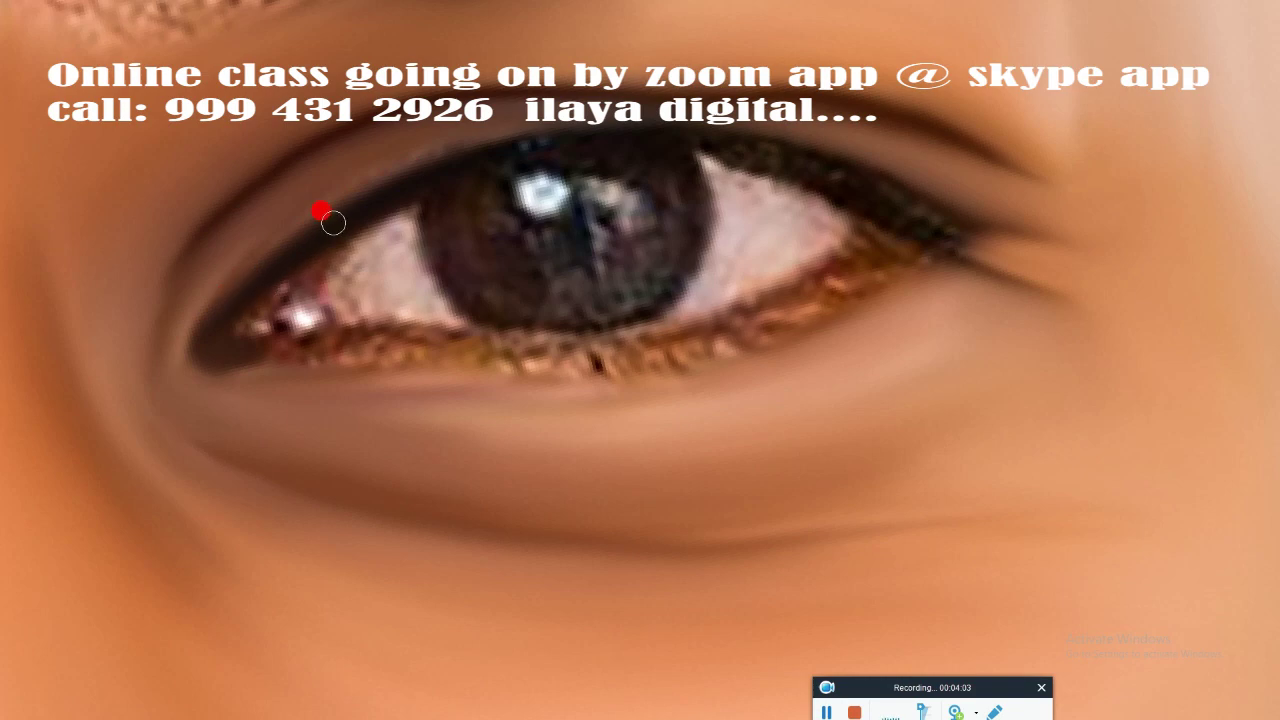
drag(337, 339, 269, 336)
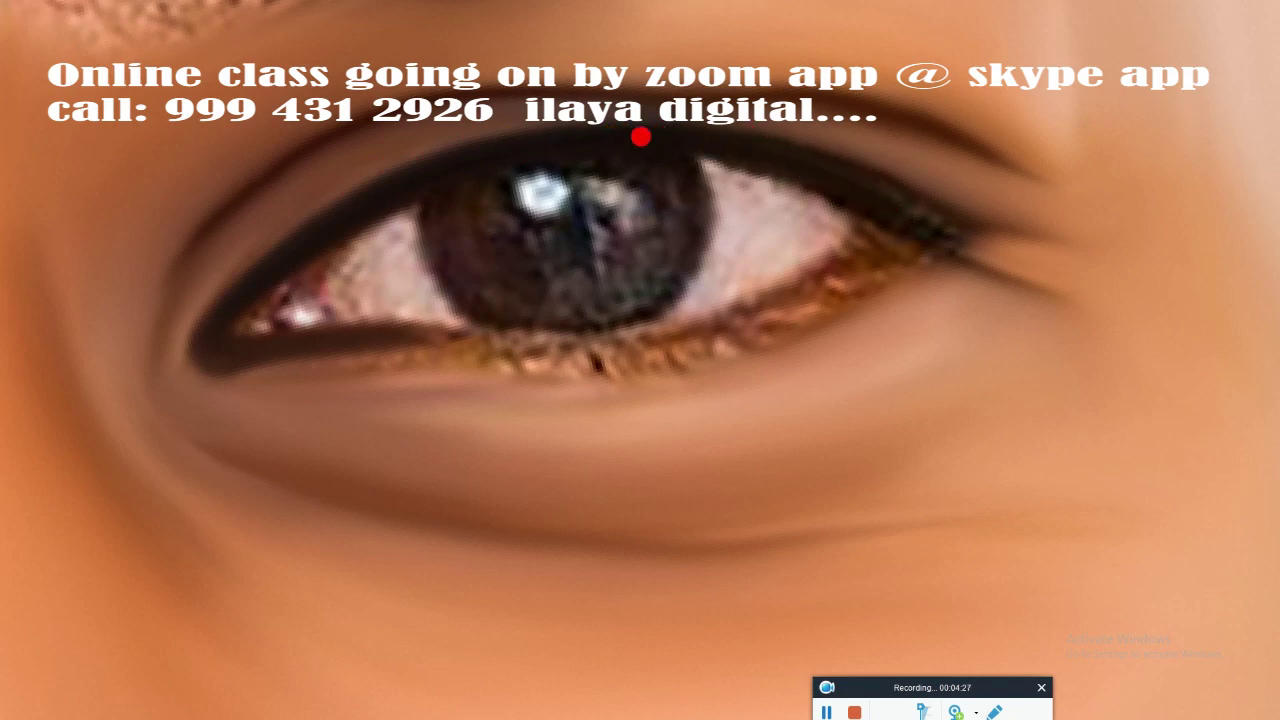
drag(641, 137, 911, 212)
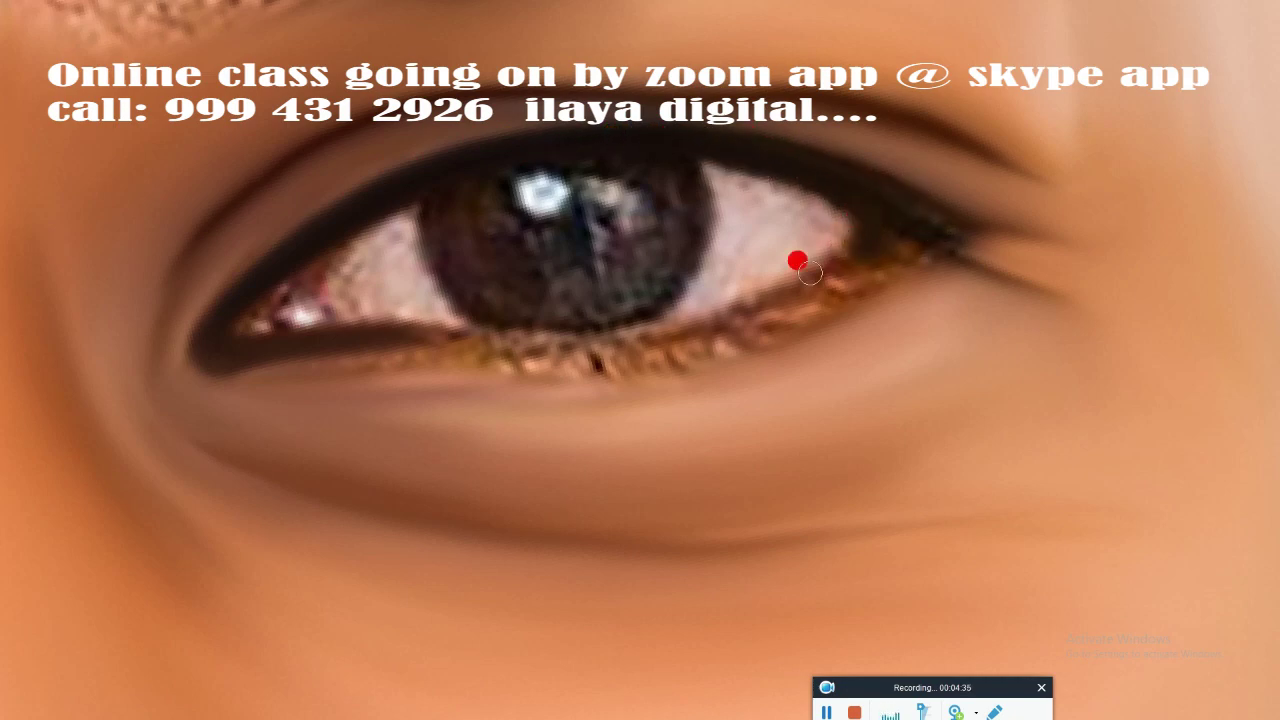
mouse_move(797, 261)
mouse_down()
mouse_move(766, 280)
mouse_move(434, 331)
mouse_move(599, 328)
mouse_up()
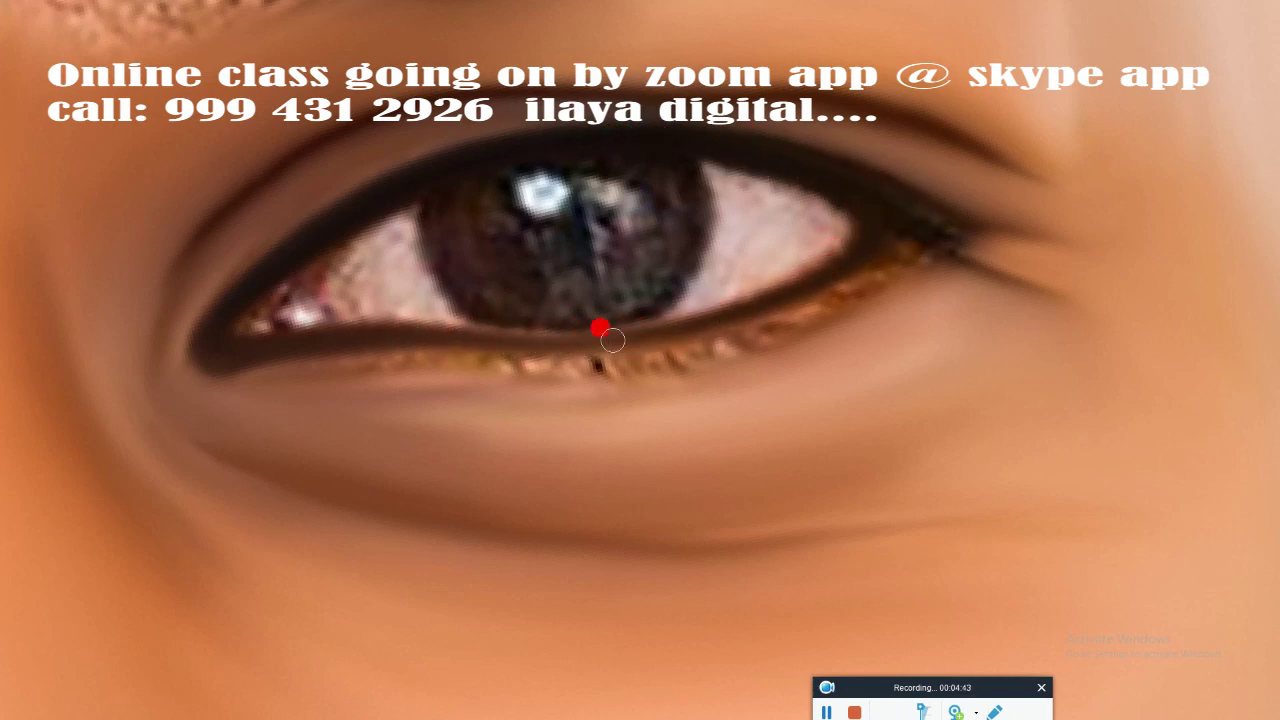
mouse_move(830, 260)
mouse_down()
mouse_move(876, 261)
mouse_move(788, 300)
mouse_up()
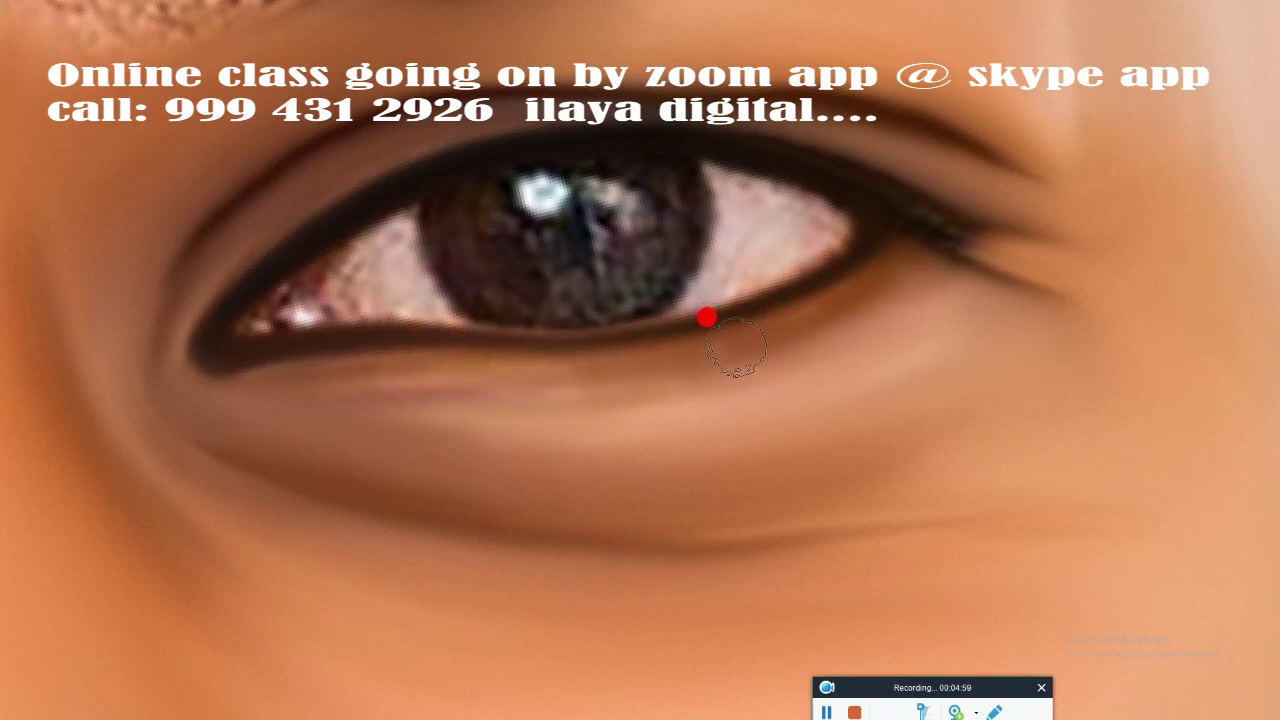
drag(921, 219, 966, 237)
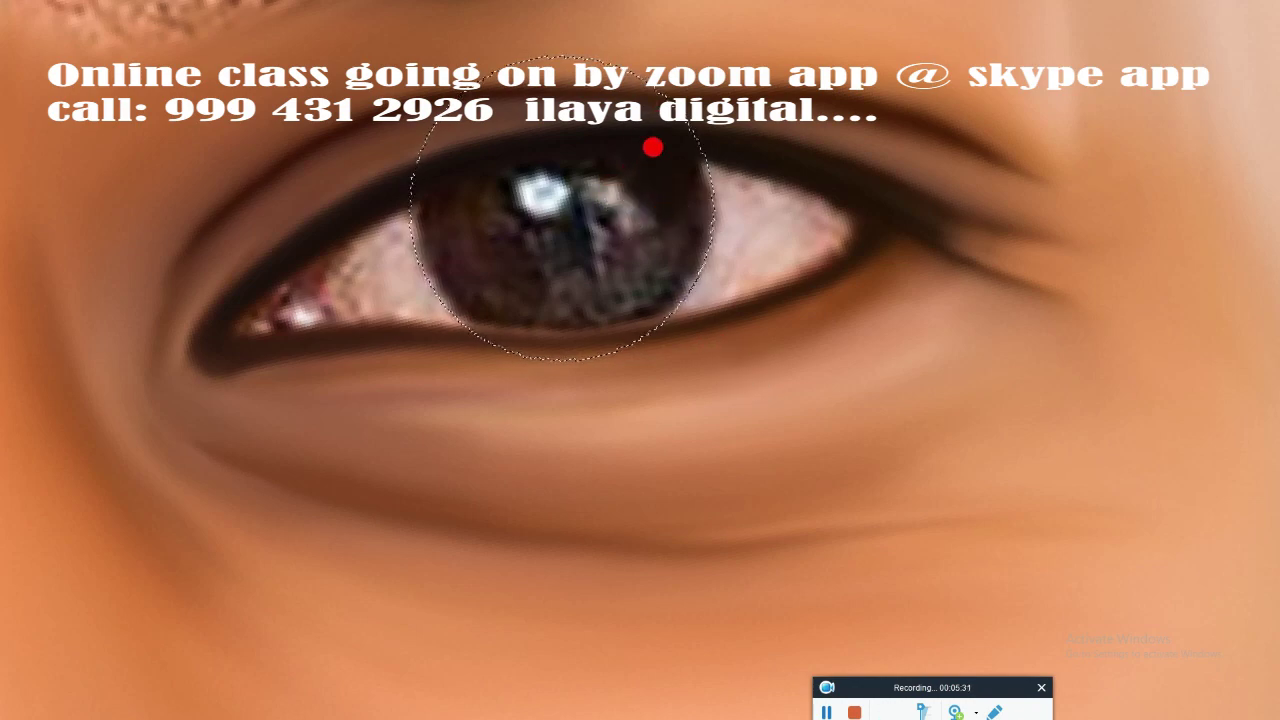
Step: Paint the iris dark inside the selection and toggle the layer to compare with the original
mouse_move(652, 147)
mouse_down()
mouse_move(486, 157)
mouse_move(595, 216)
mouse_move(571, 186)
mouse_move(460, 183)
mouse_move(449, 266)
mouse_move(531, 280)
mouse_move(531, 249)
mouse_move(615, 188)
mouse_up()
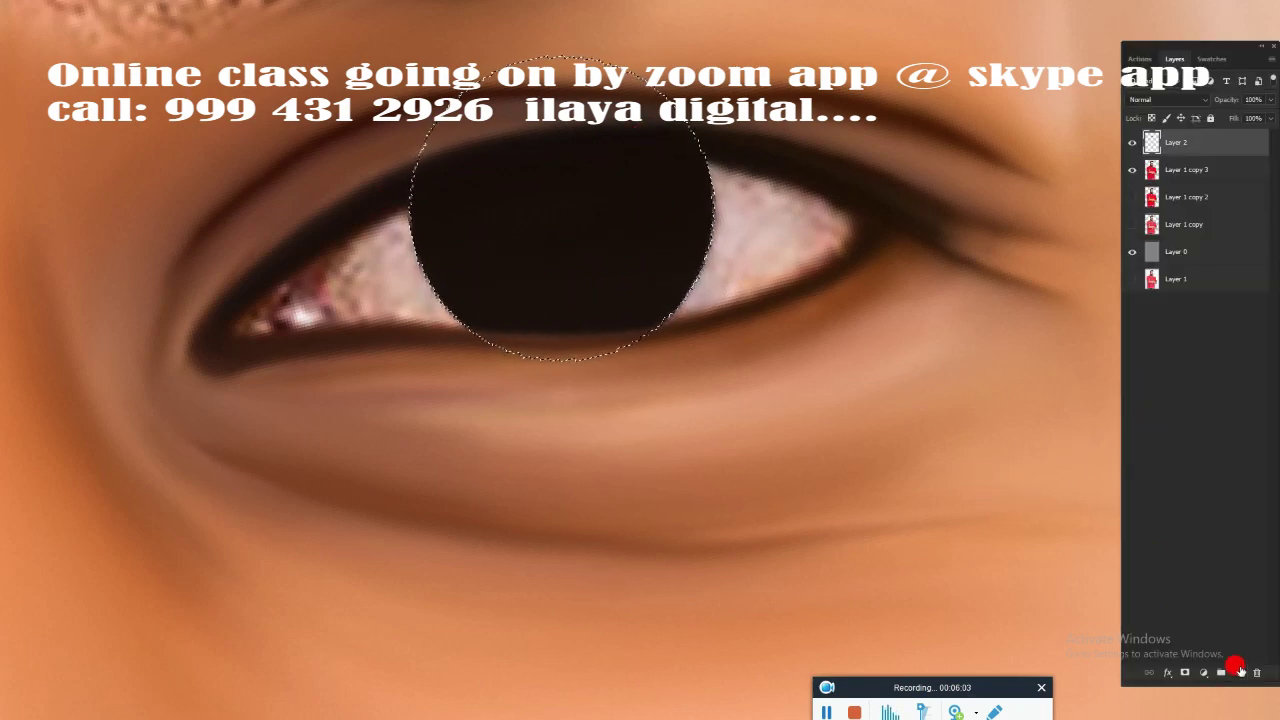
click(1132, 306)
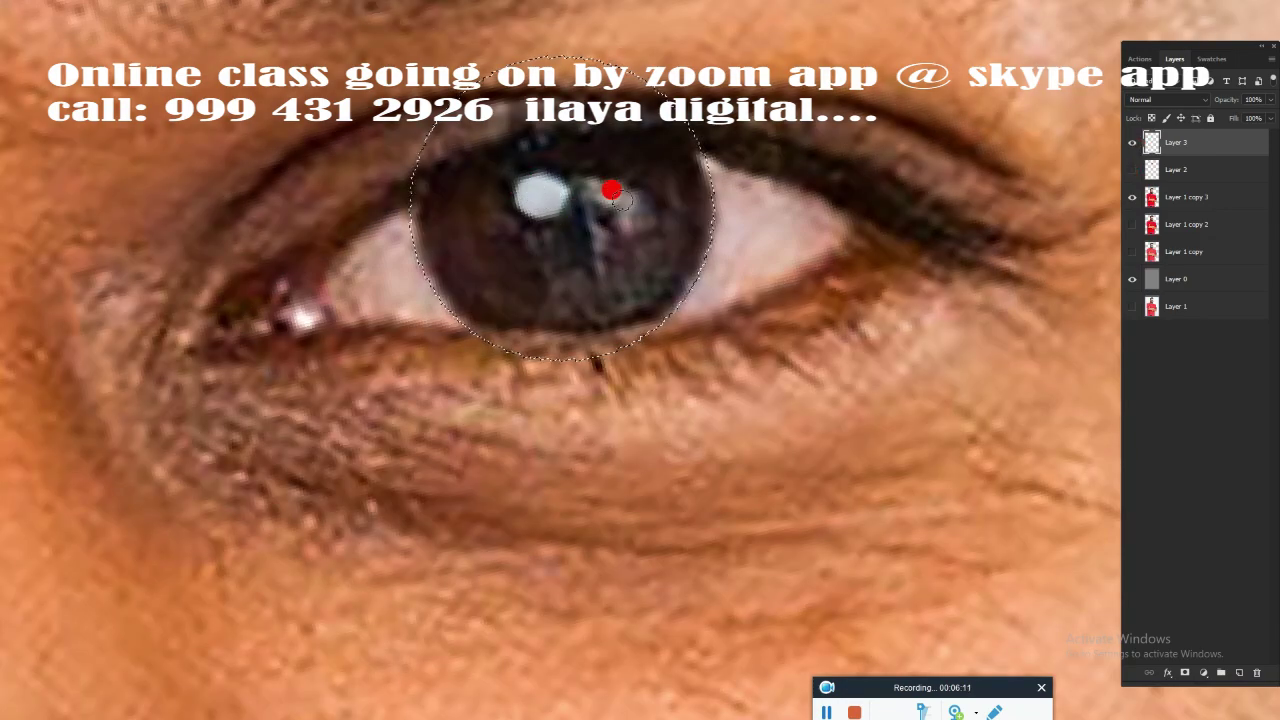
click(1132, 169)
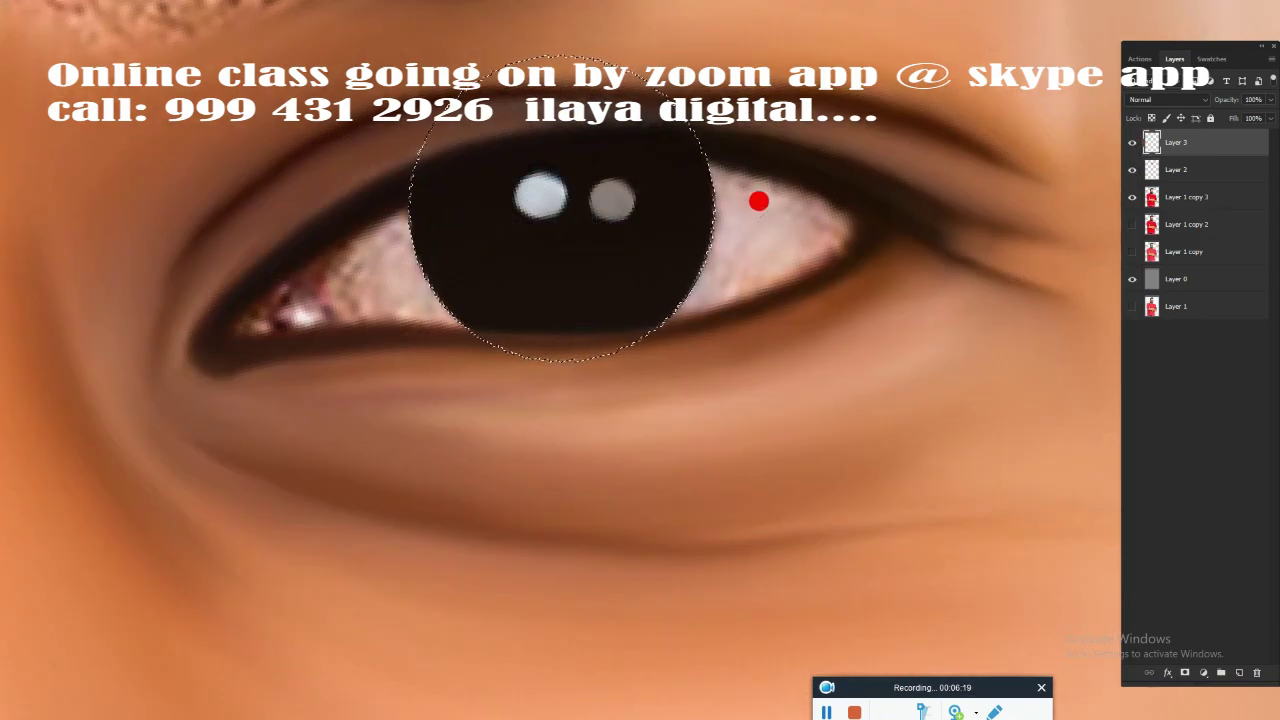
Step: Paint the eye white and inner corner a smooth soft pink
drag(791, 204, 700, 240)
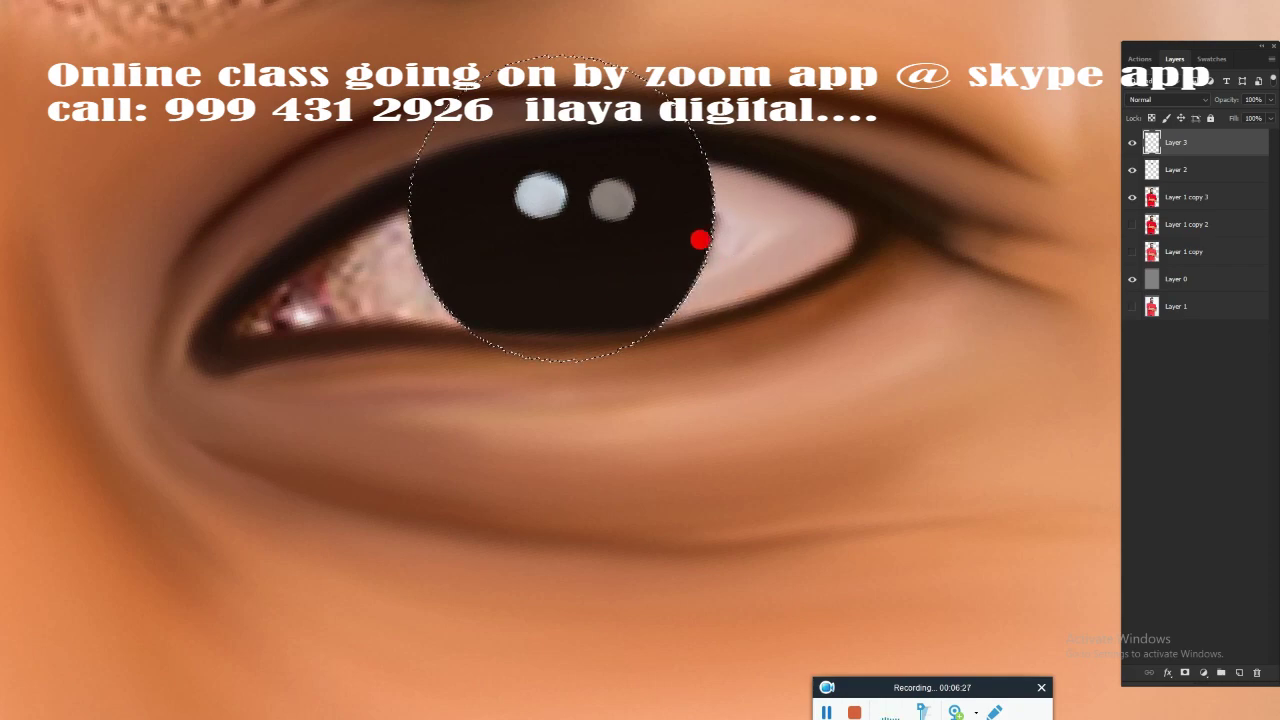
drag(380, 288, 351, 240)
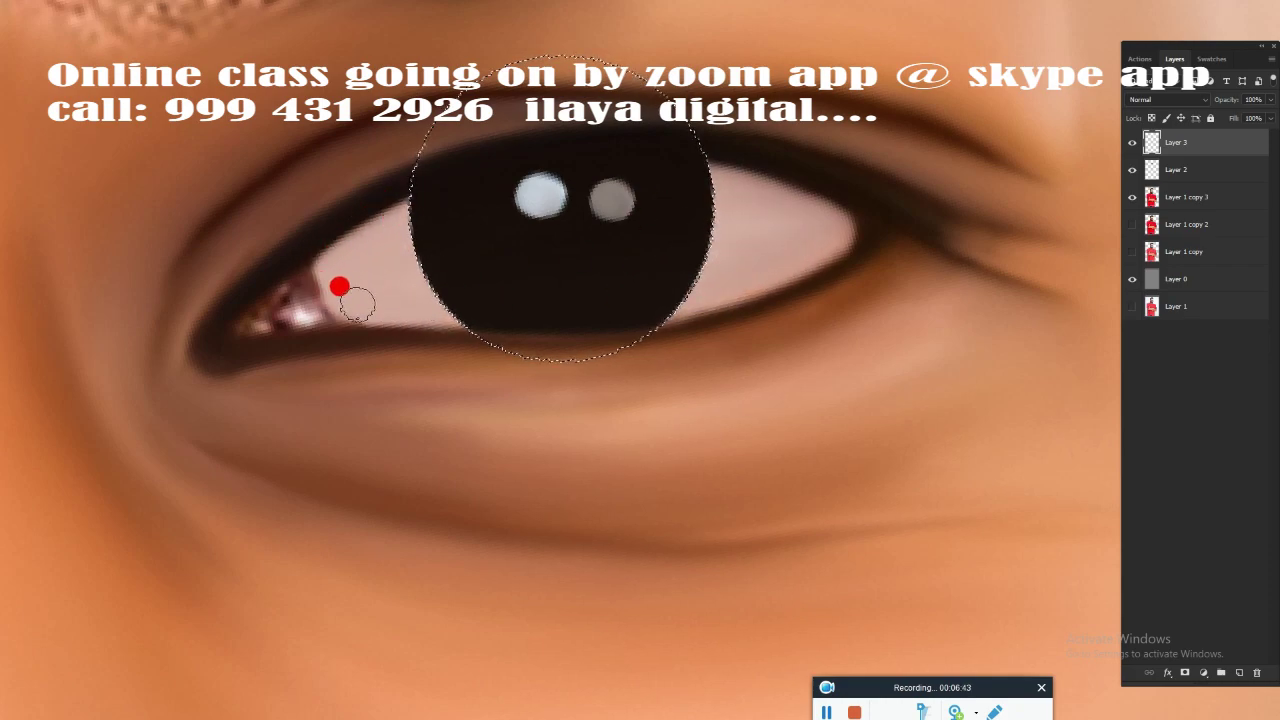
mouse_move(288, 310)
mouse_down()
mouse_move(291, 294)
mouse_move(343, 272)
mouse_move(339, 291)
mouse_up()
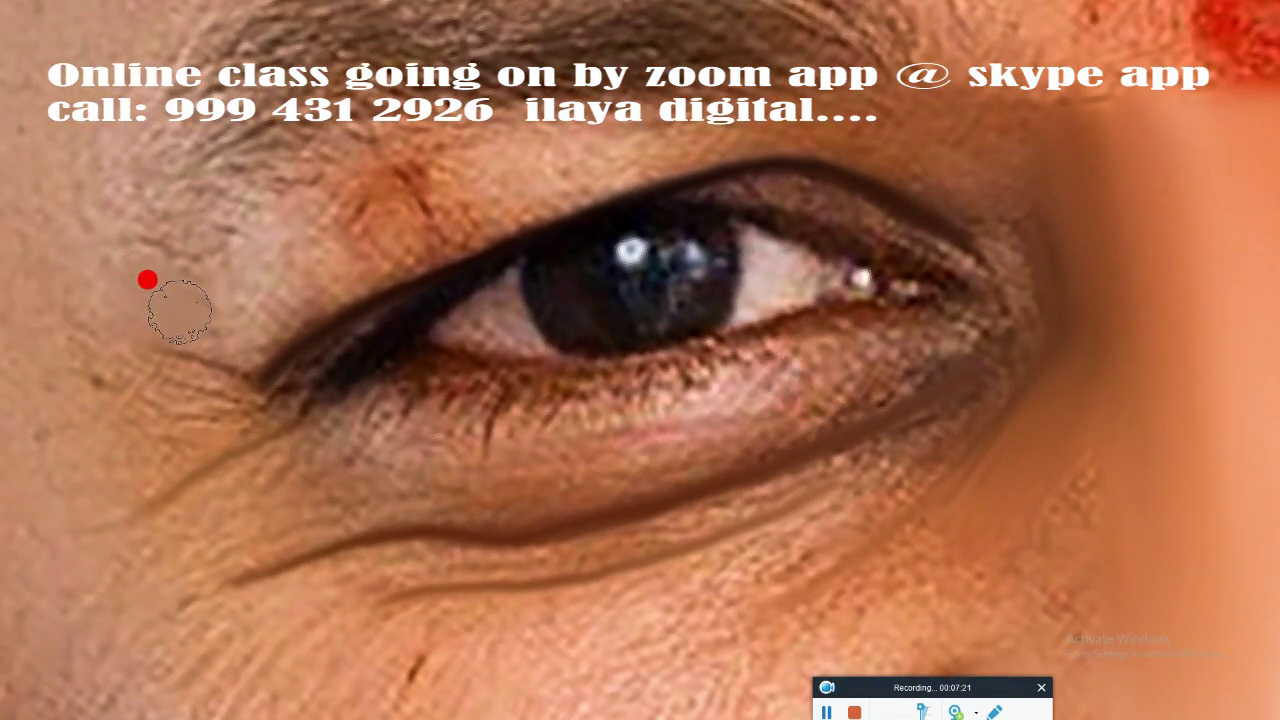
Step: Smudge the under-eye wrinkles, lower-lid crease and inner and outer eye corners into smooth bands
mouse_move(180, 312)
mouse_down()
mouse_move(171, 223)
mouse_move(209, 223)
mouse_move(271, 269)
mouse_move(329, 237)
mouse_move(330, 140)
mouse_move(586, 135)
mouse_move(640, 150)
mouse_move(1000, 158)
mouse_move(729, 140)
mouse_move(413, 236)
mouse_move(498, 204)
mouse_move(177, 264)
mouse_move(428, 147)
mouse_move(314, 217)
mouse_move(608, 71)
mouse_move(583, 165)
mouse_move(893, 99)
mouse_move(1066, 116)
mouse_up()
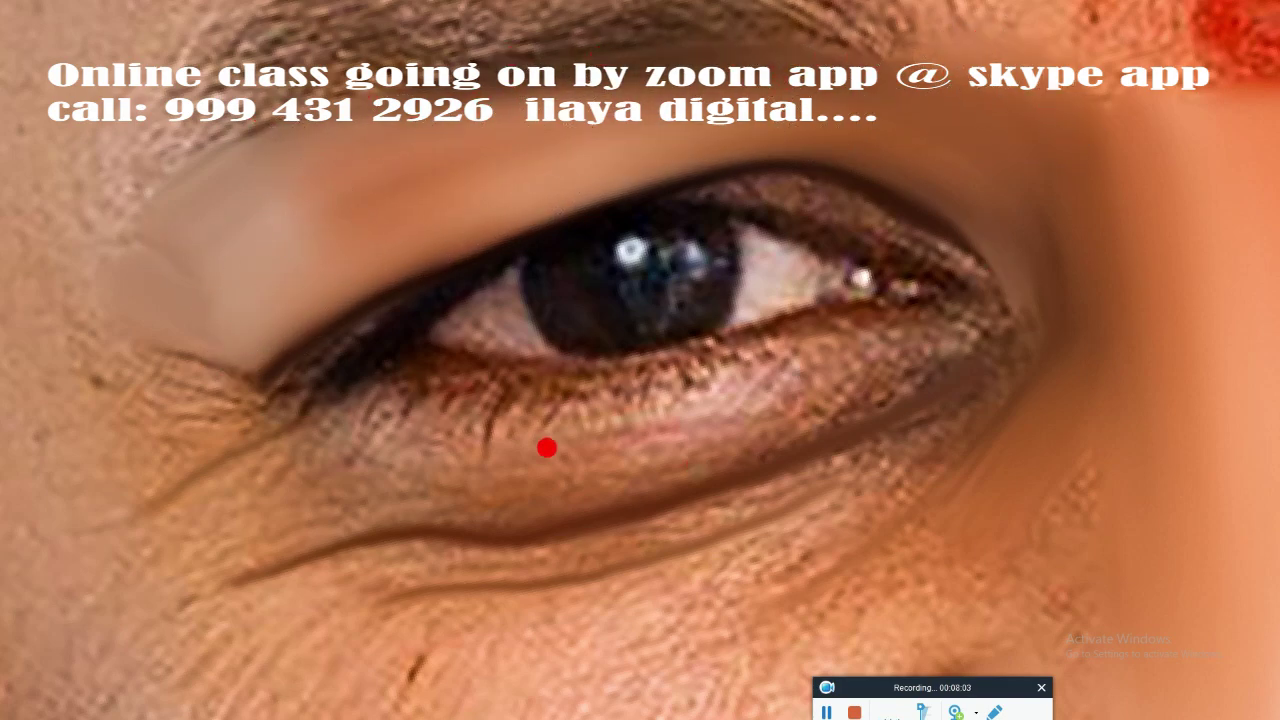
mouse_move(546, 448)
mouse_down()
mouse_move(257, 434)
mouse_move(97, 360)
mouse_move(101, 439)
mouse_up()
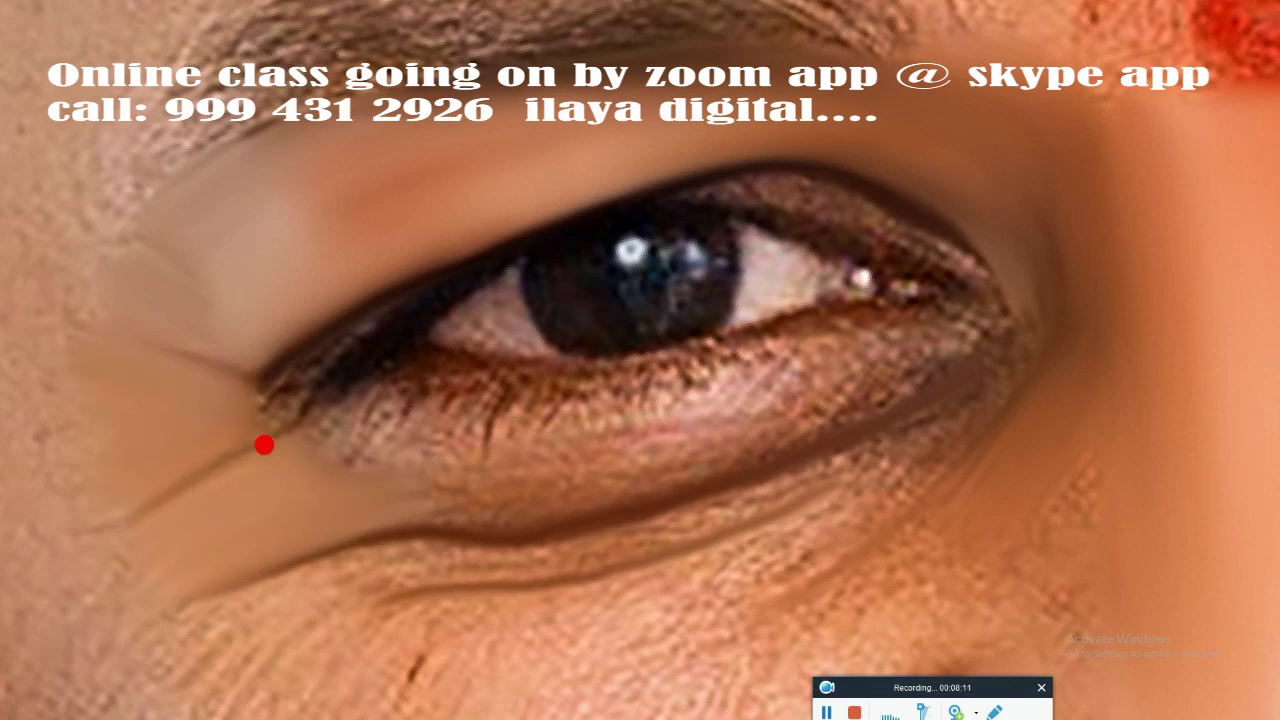
mouse_move(264, 445)
mouse_down()
mouse_move(397, 463)
mouse_move(754, 371)
mouse_move(789, 393)
mouse_up()
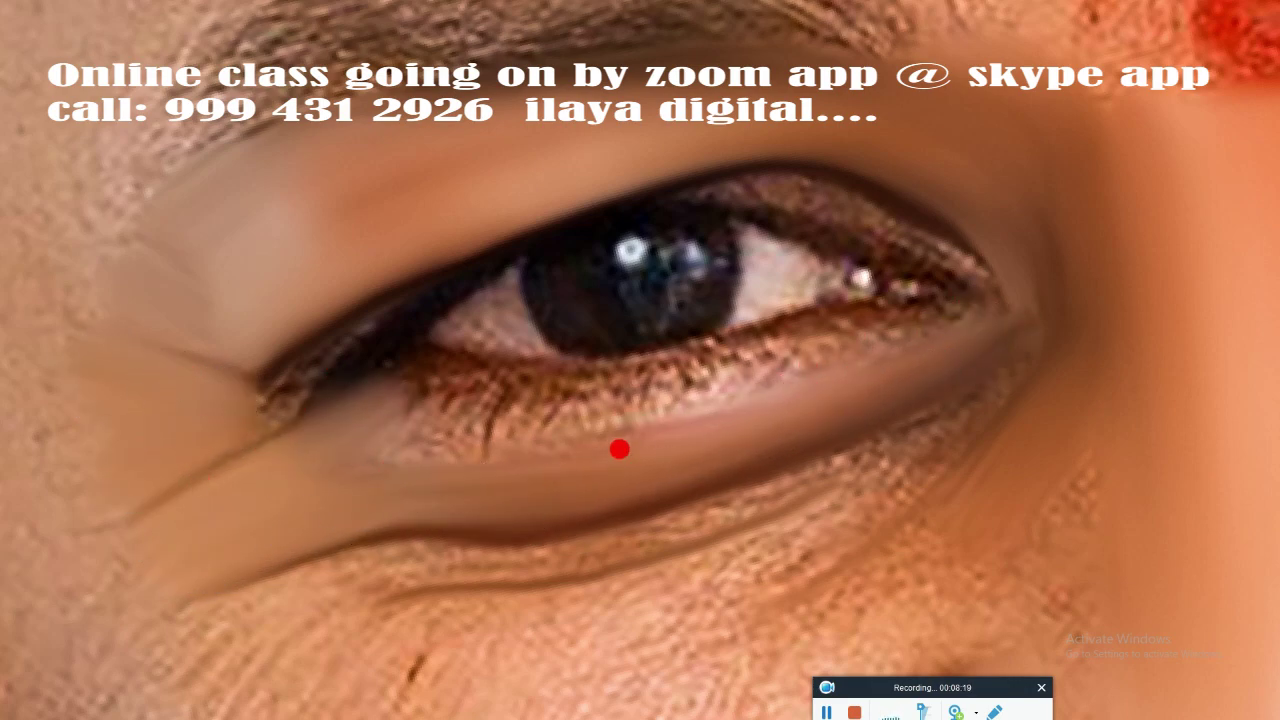
mouse_move(369, 479)
mouse_down()
mouse_move(709, 400)
mouse_move(978, 316)
mouse_up()
drag(870, 357, 830, 362)
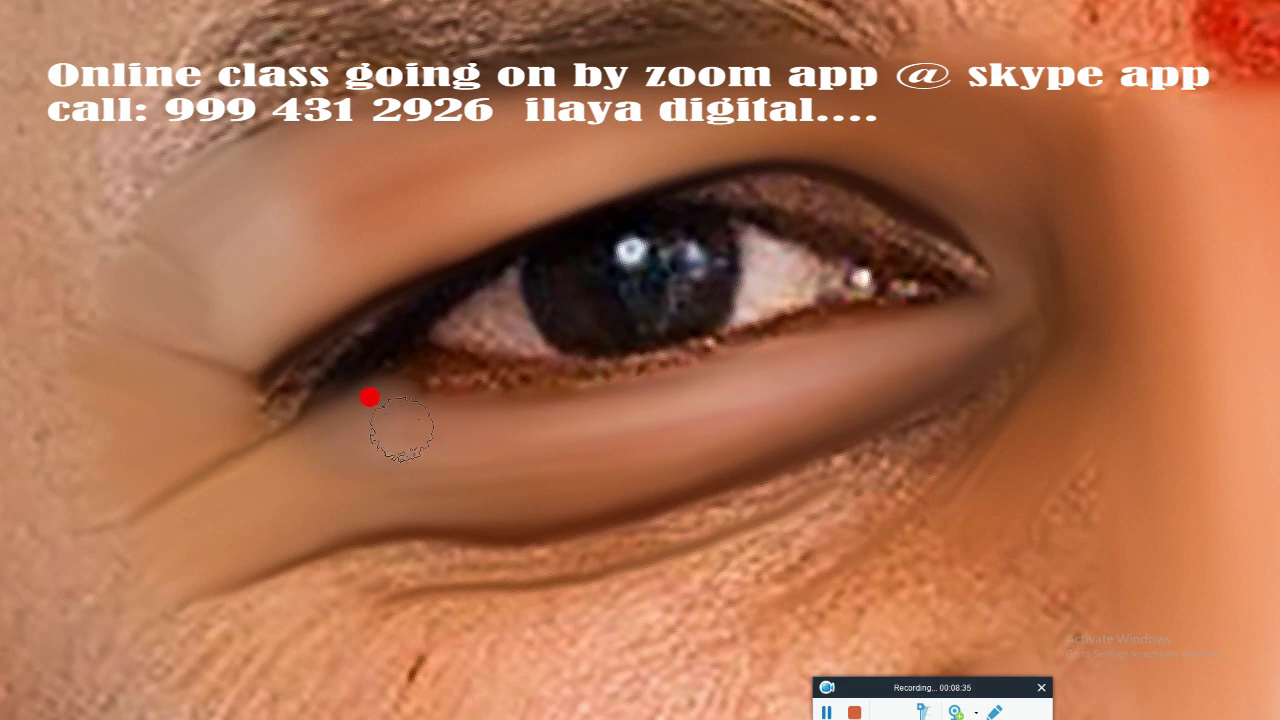
mouse_move(272, 449)
mouse_down()
mouse_move(246, 374)
mouse_move(507, 216)
mouse_up()
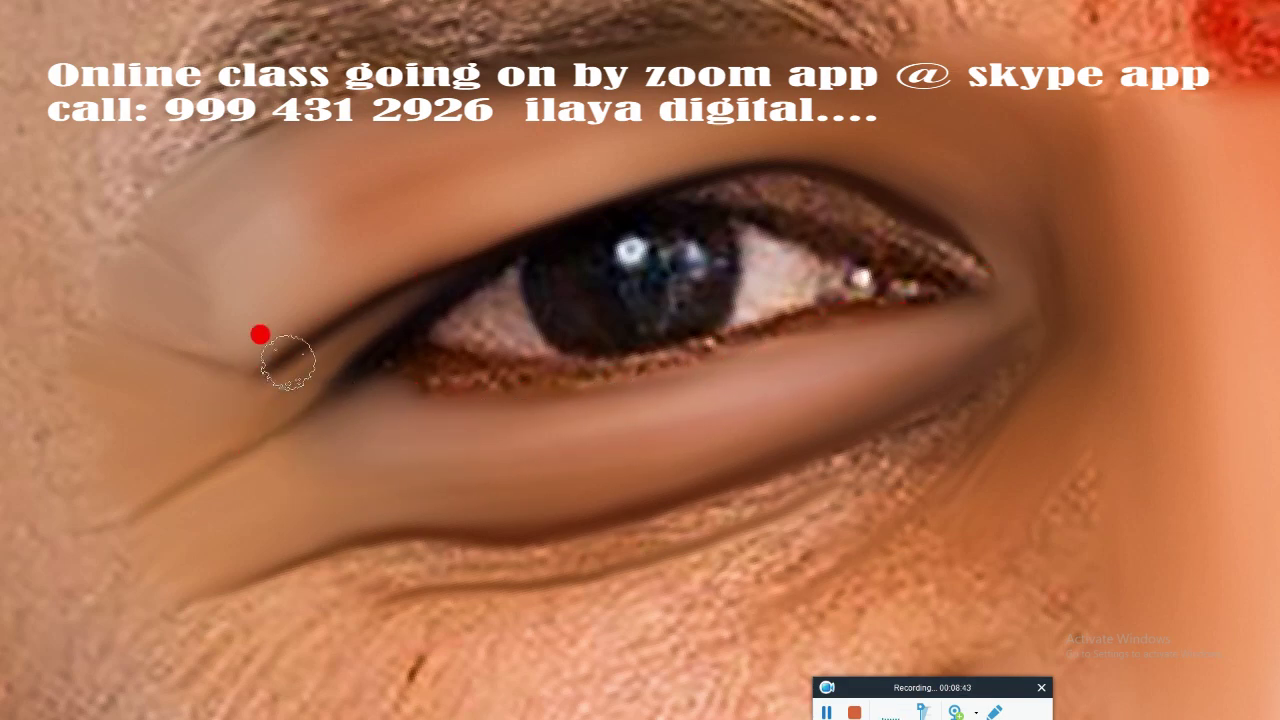
mouse_move(288, 362)
mouse_down()
mouse_move(314, 351)
mouse_move(276, 426)
mouse_up()
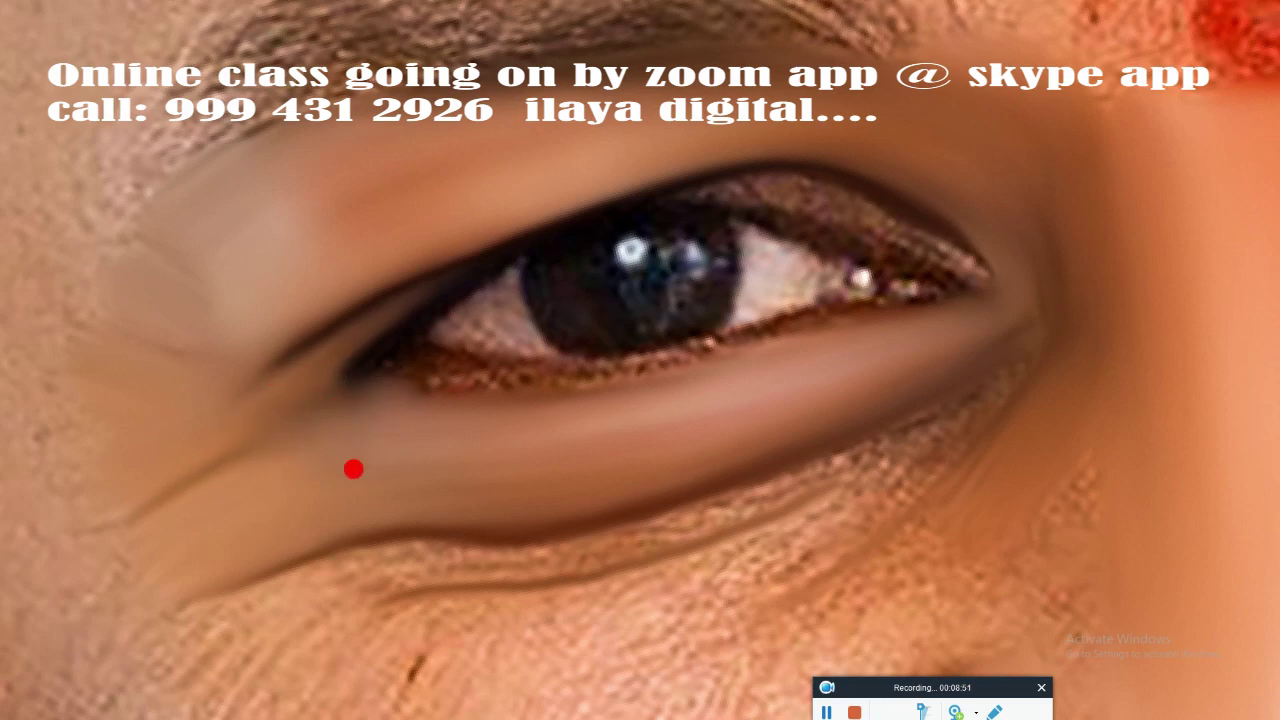
mouse_move(353, 469)
mouse_down()
mouse_move(243, 597)
mouse_move(363, 543)
mouse_move(573, 514)
mouse_move(926, 386)
mouse_move(1014, 294)
mouse_move(400, 591)
mouse_move(486, 584)
mouse_up()
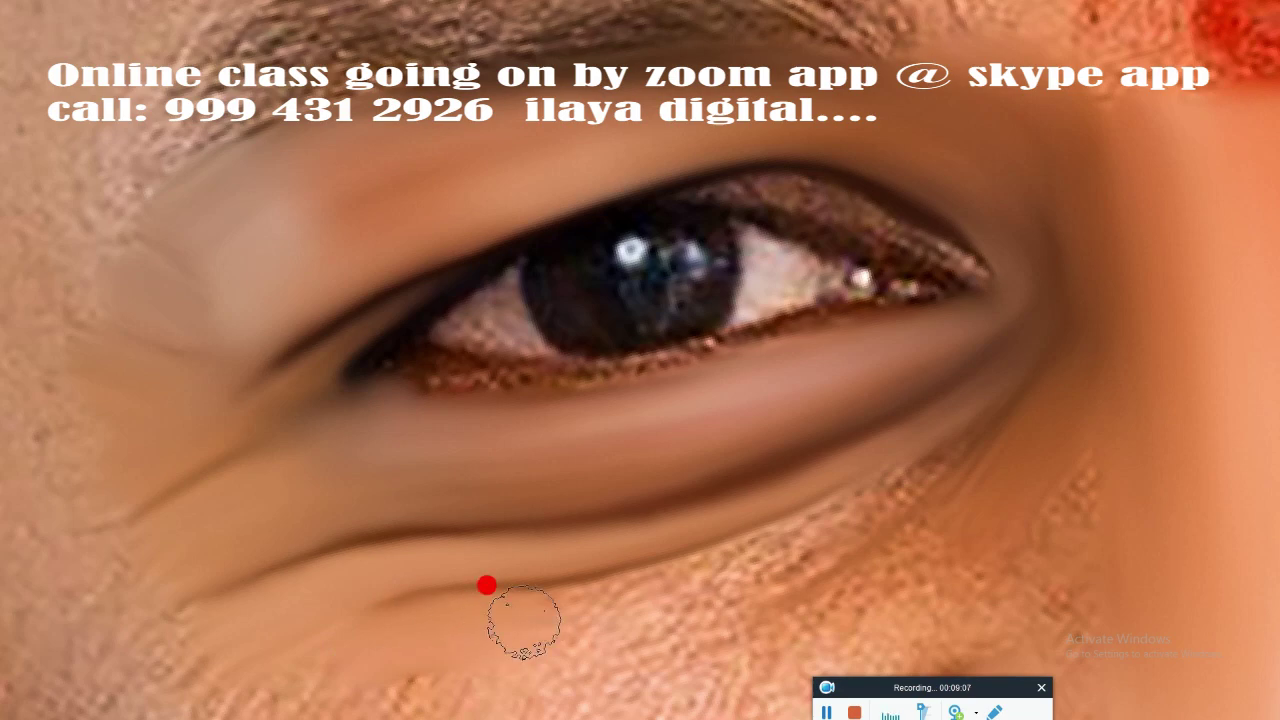
scroll(486, 584, down, 2)
mouse_move(507, 379)
mouse_down()
mouse_move(669, 334)
mouse_move(923, 160)
mouse_move(887, 192)
mouse_up()
Step: Smooth the textured under-eye skin and the cheek crease
drag(836, 236, 903, 182)
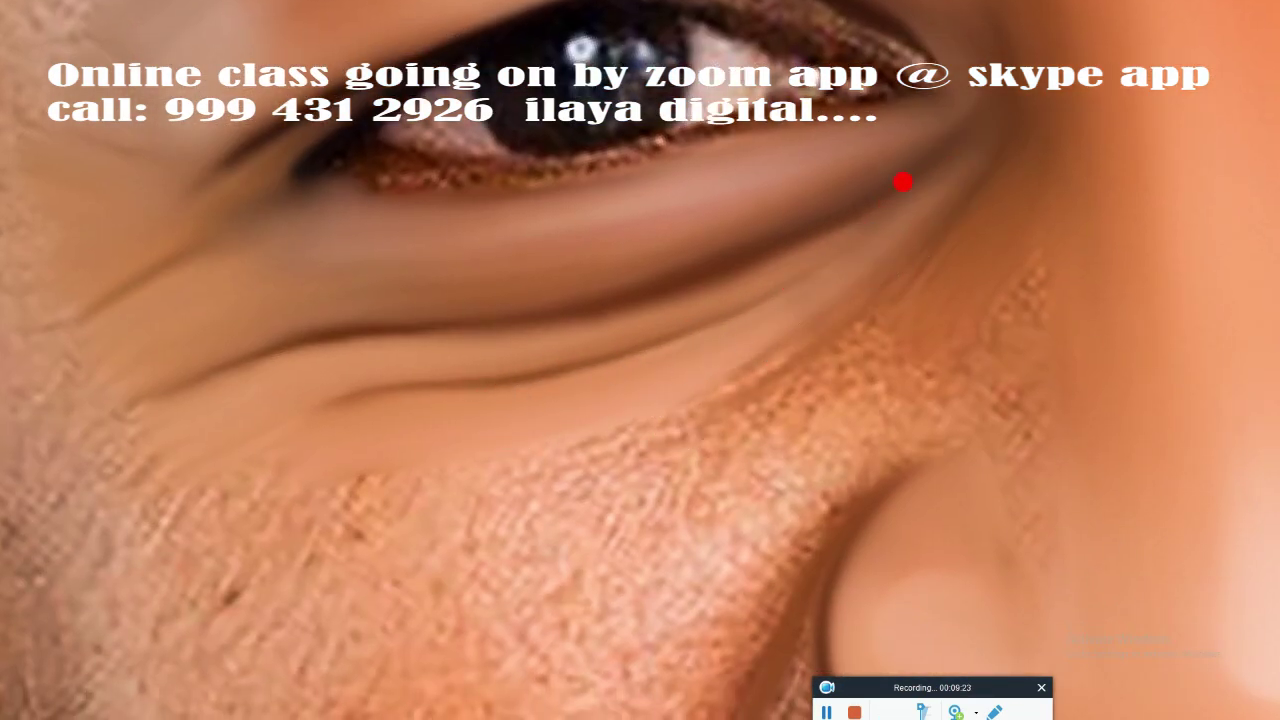
mouse_move(787, 283)
mouse_down()
mouse_move(731, 403)
mouse_move(640, 391)
mouse_move(834, 294)
mouse_move(866, 238)
mouse_up()
mouse_move(804, 393)
mouse_down()
mouse_move(886, 486)
mouse_move(914, 400)
mouse_move(860, 203)
mouse_move(540, 317)
mouse_move(646, 214)
mouse_move(831, 254)
mouse_up()
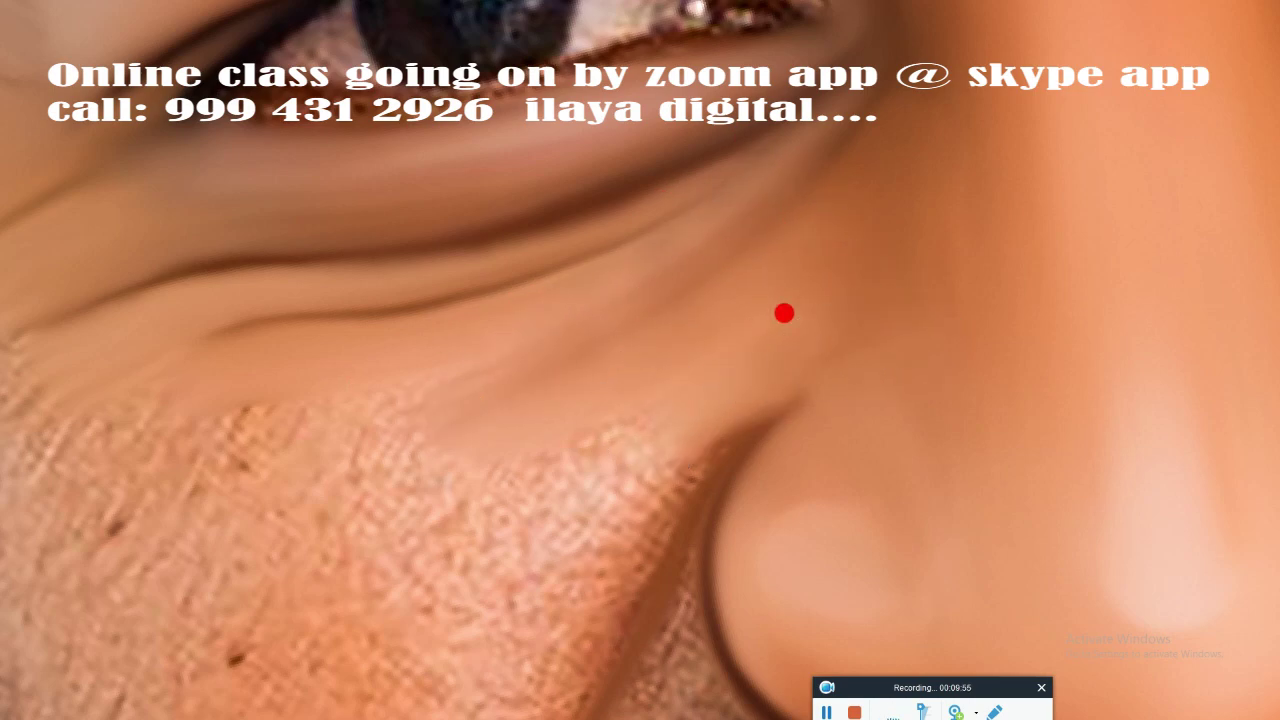
drag(660, 525, 797, 380)
mouse_move(586, 496)
mouse_down()
mouse_move(206, 403)
mouse_move(286, 346)
mouse_move(457, 554)
mouse_up()
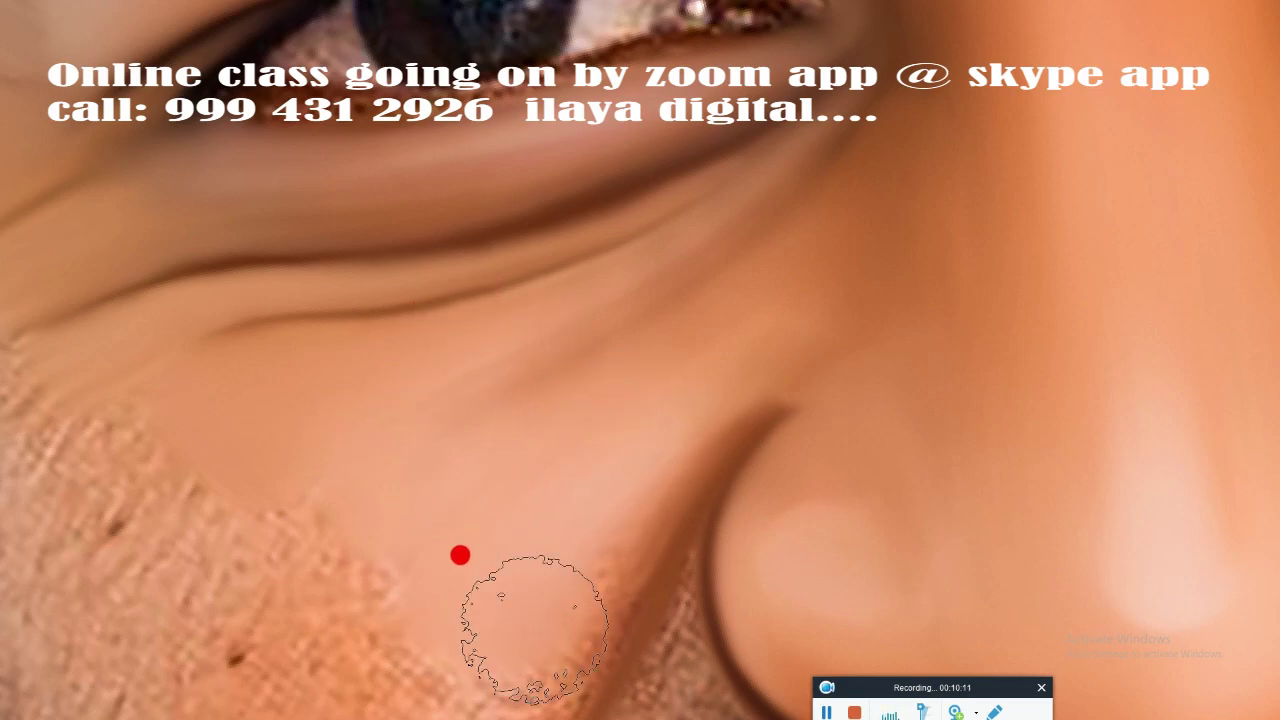
Step: Blend the beard edge beside the nostril and the nose-crease skin into smooth tones
scroll(827, 362, down, 3)
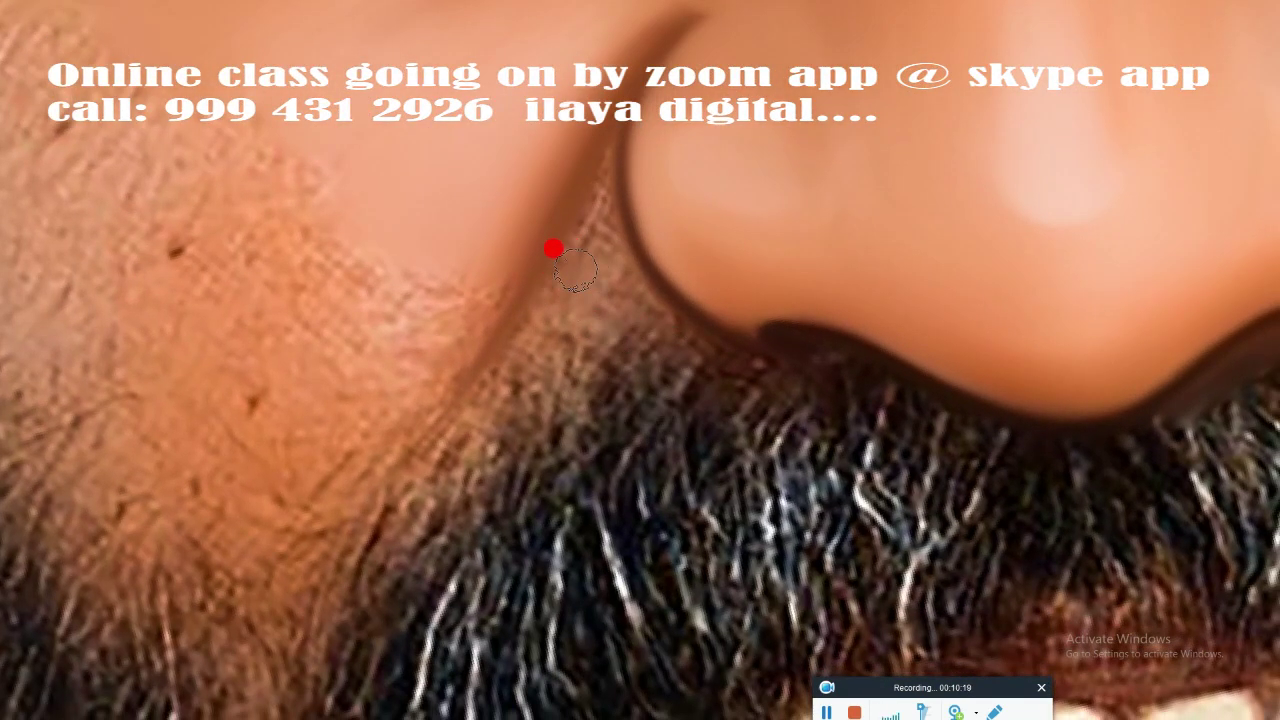
mouse_move(575, 270)
mouse_down()
mouse_move(425, 493)
mouse_move(537, 380)
mouse_move(613, 353)
mouse_move(472, 350)
mouse_move(385, 495)
mouse_move(352, 506)
mouse_up()
drag(610, 295, 682, 328)
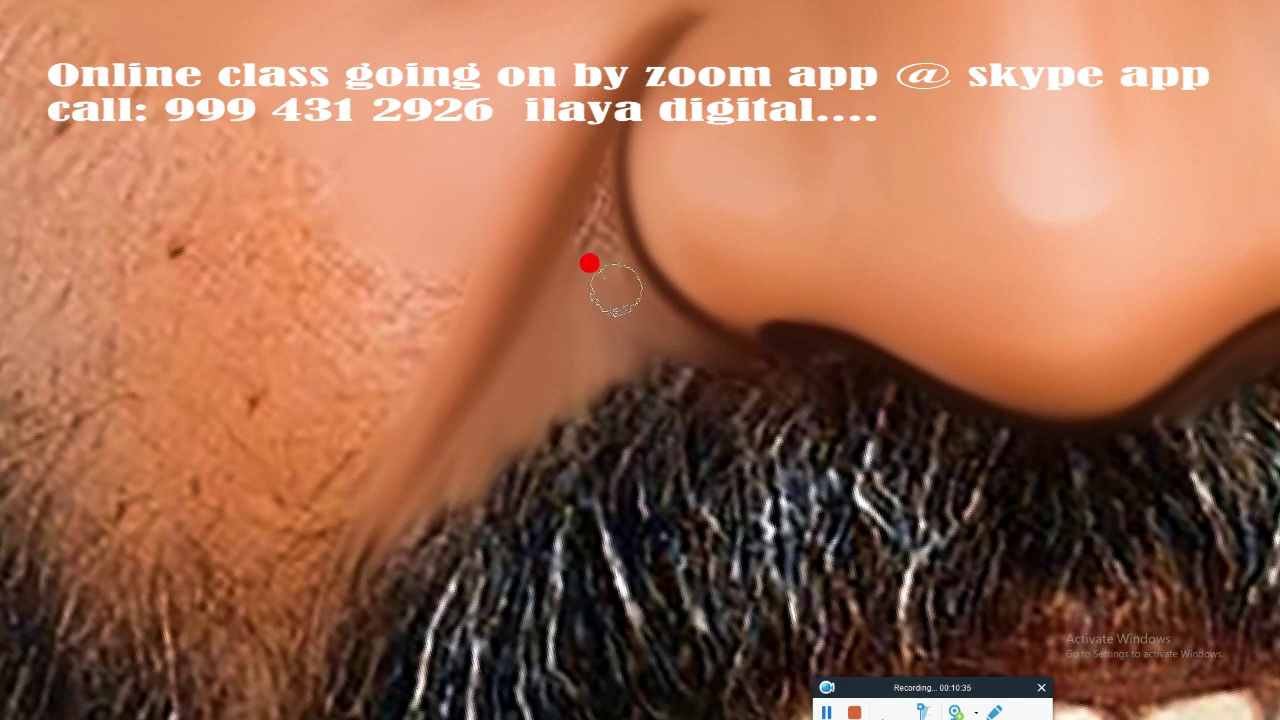
drag(589, 263, 489, 388)
drag(568, 249, 589, 184)
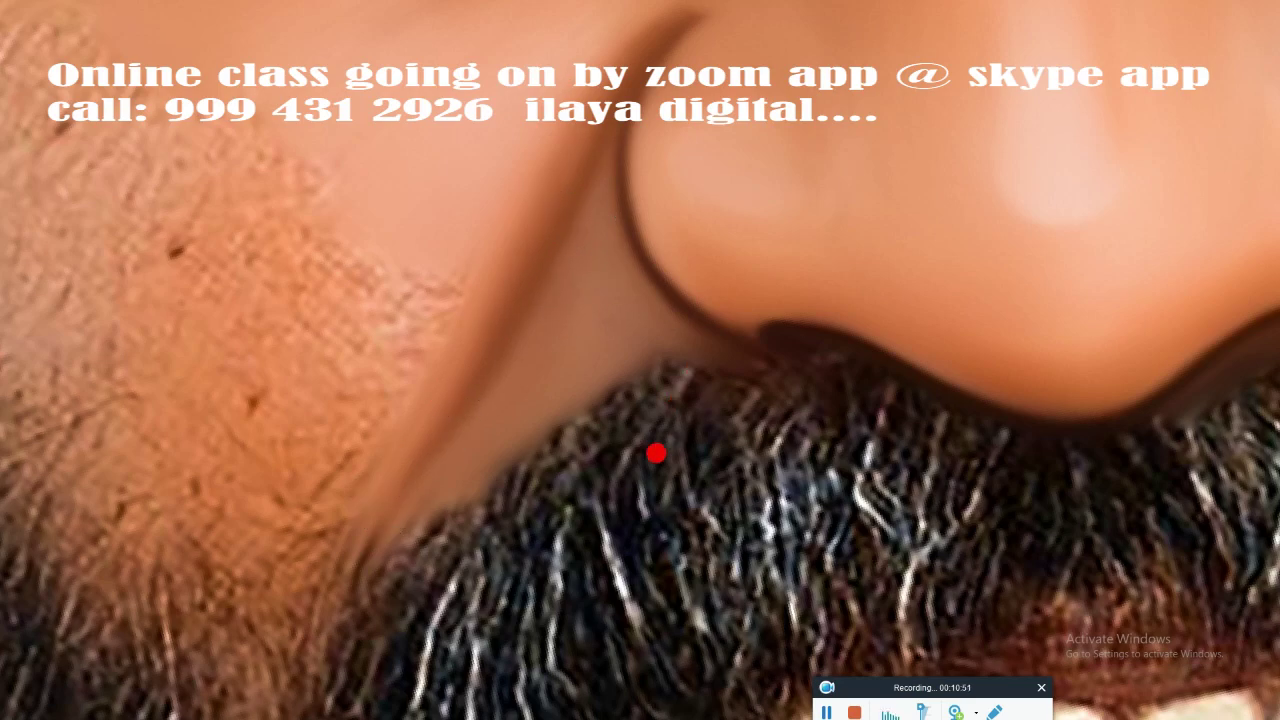
drag(489, 478, 617, 369)
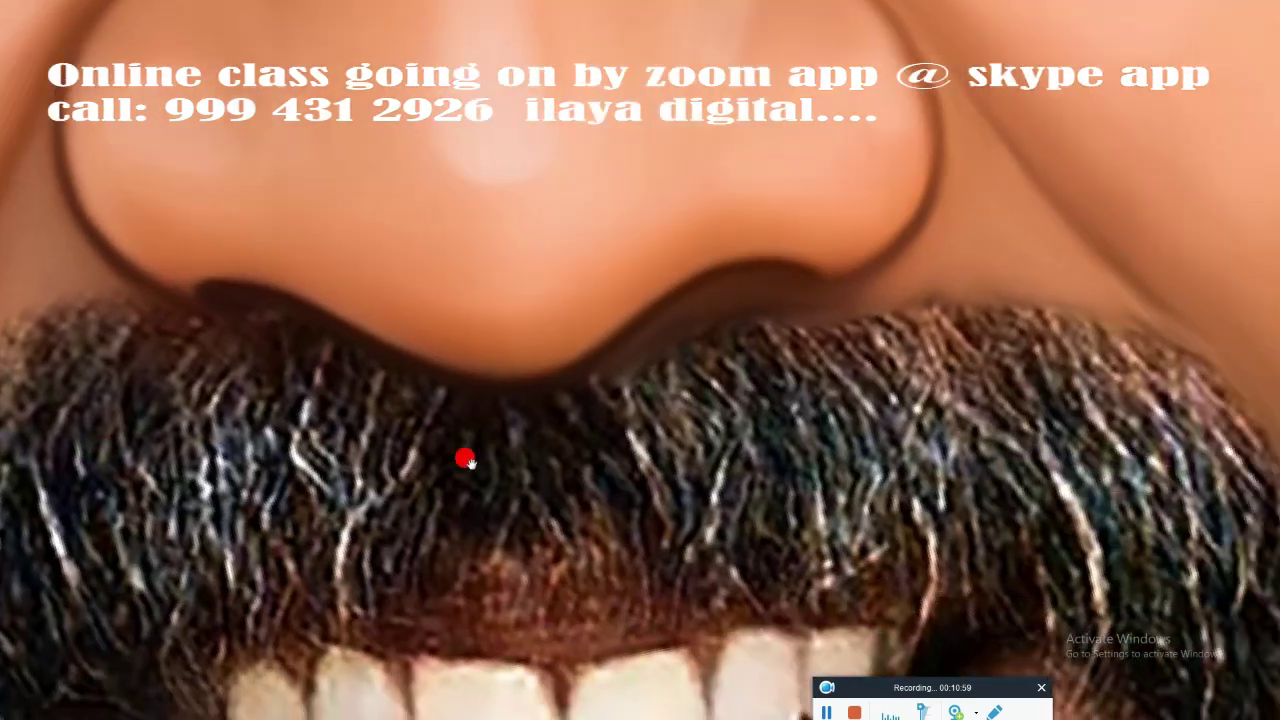
Step: Check the Layers panel with F7, then hide it again
key(F7)
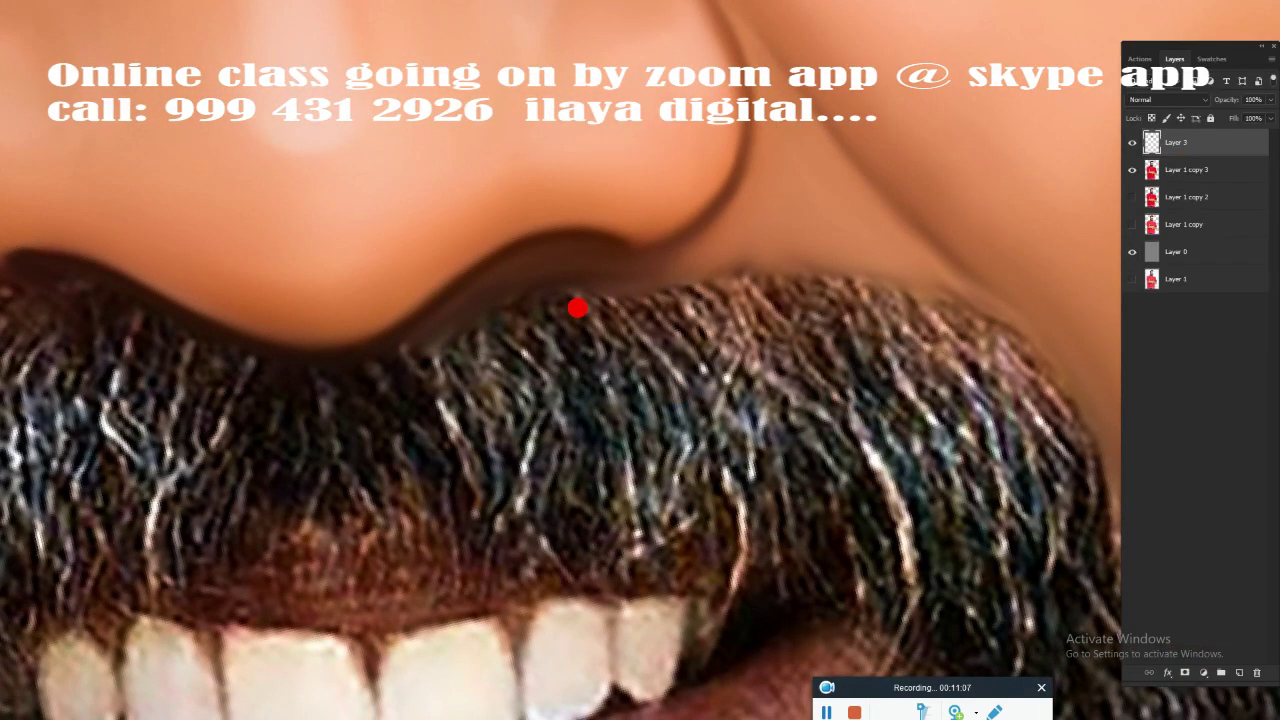
scroll(843, 380, down, 5)
scroll(623, 411, up, 2)
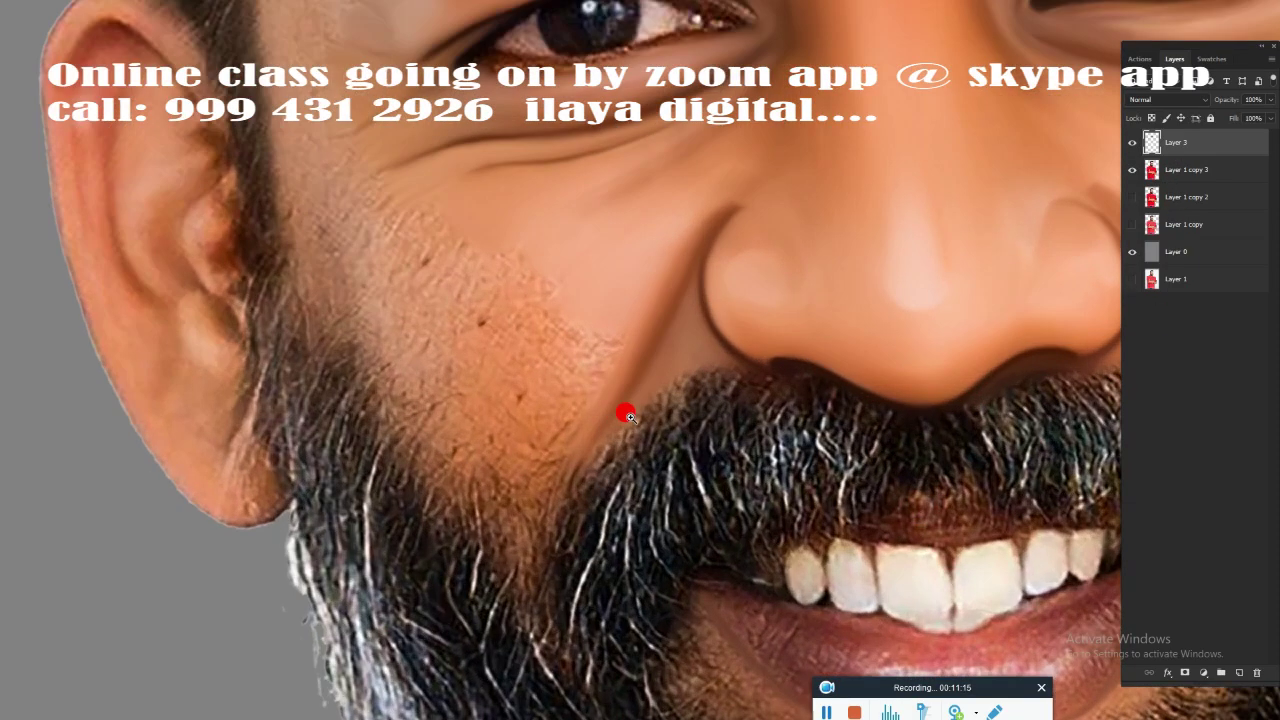
scroll(609, 329, down, 2)
scroll(621, 429, up, 4)
key(F7)
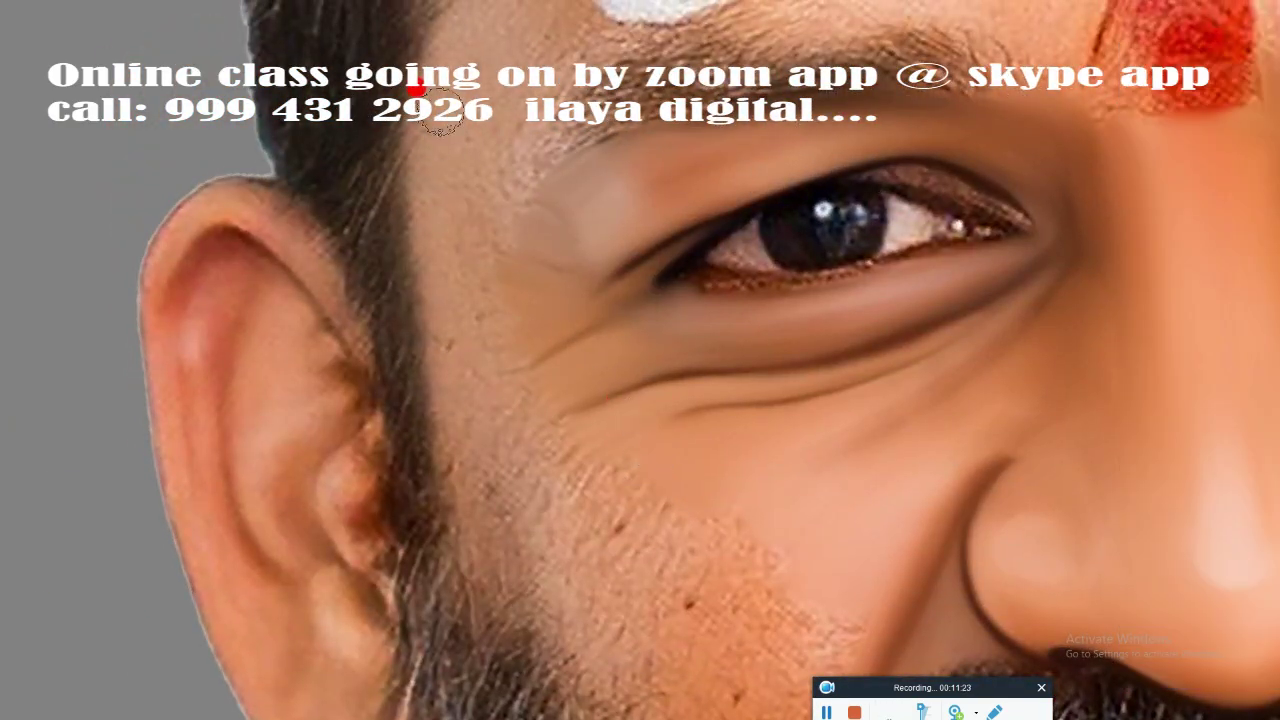
Step: Smudge away the cheek stubble near the ear and the rough cheek patch
scroll(430, 140, up, 3)
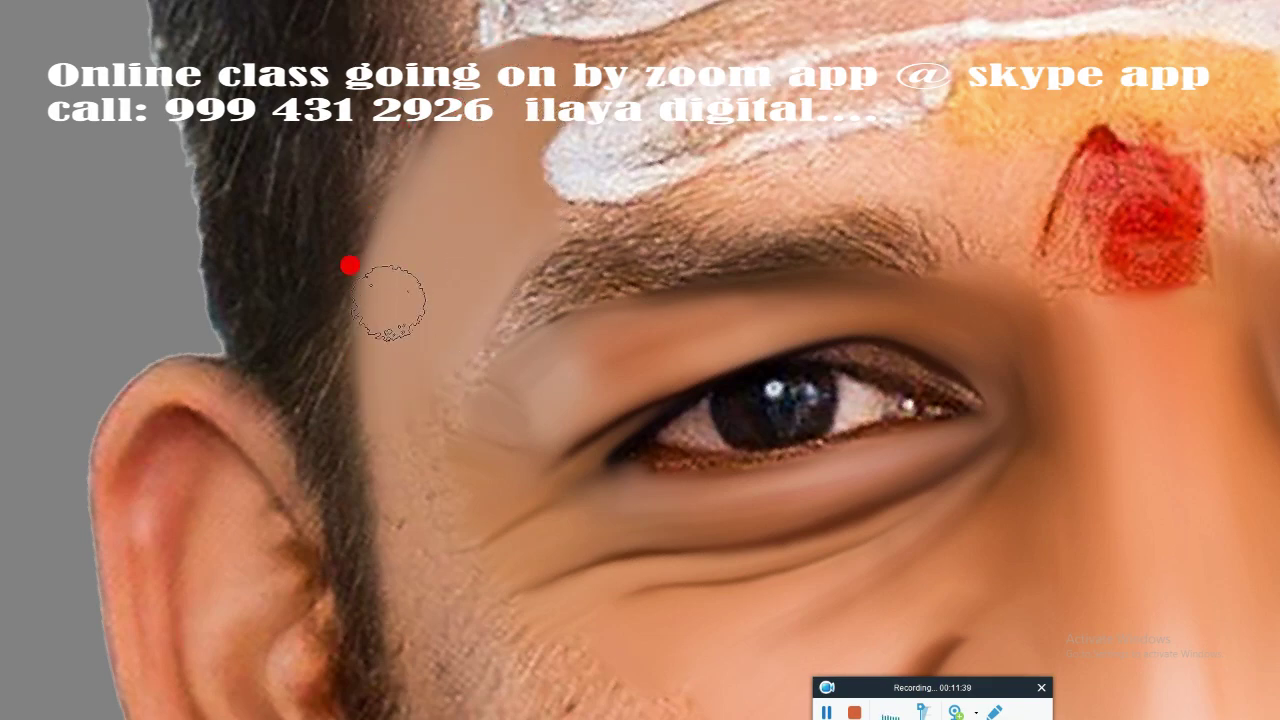
drag(388, 302, 417, 506)
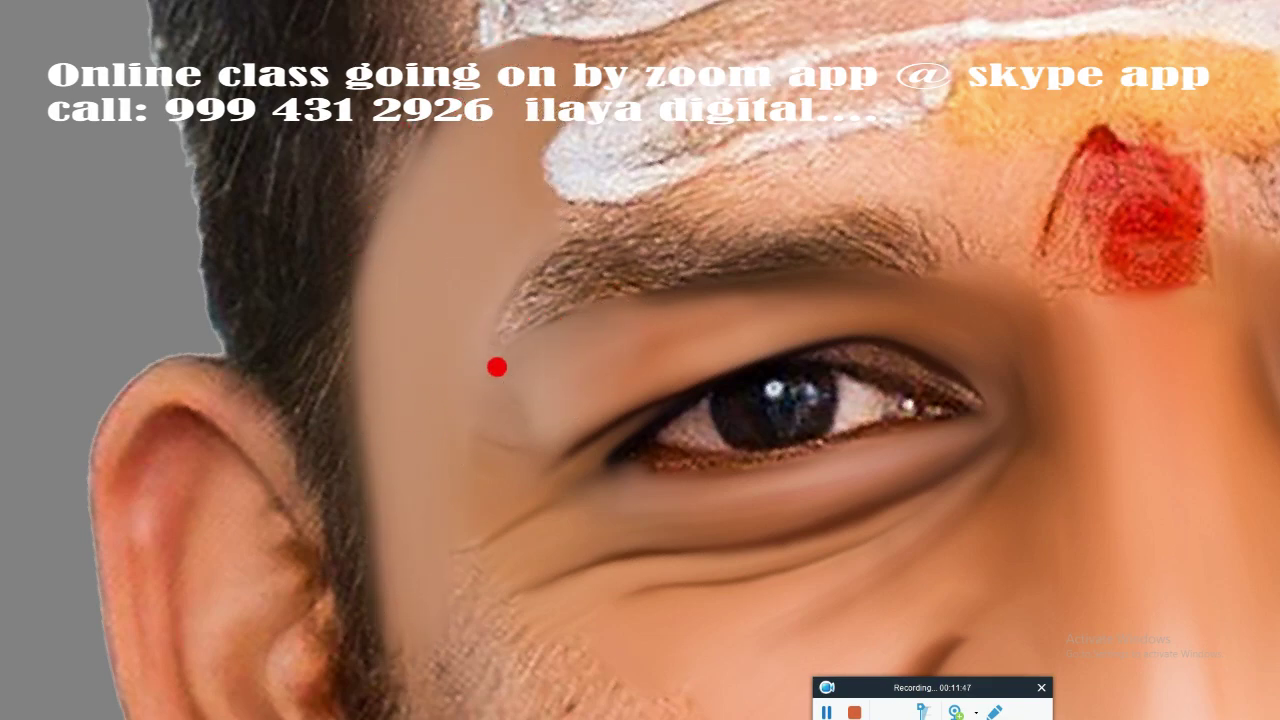
scroll(460, 408, down, 3)
scroll(474, 326, down, 3)
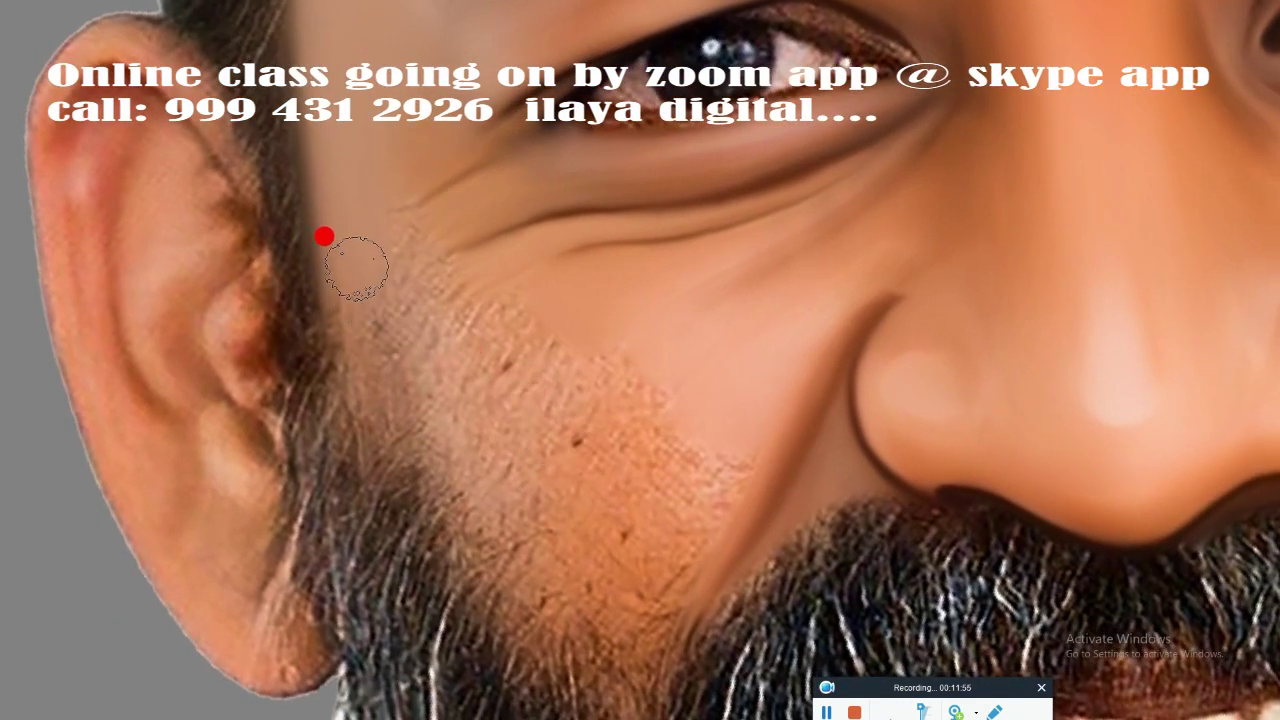
mouse_move(356, 268)
mouse_down()
mouse_move(366, 357)
mouse_move(430, 214)
mouse_up()
mouse_move(384, 298)
mouse_down()
mouse_move(400, 406)
mouse_move(363, 391)
mouse_move(443, 503)
mouse_move(429, 308)
mouse_up()
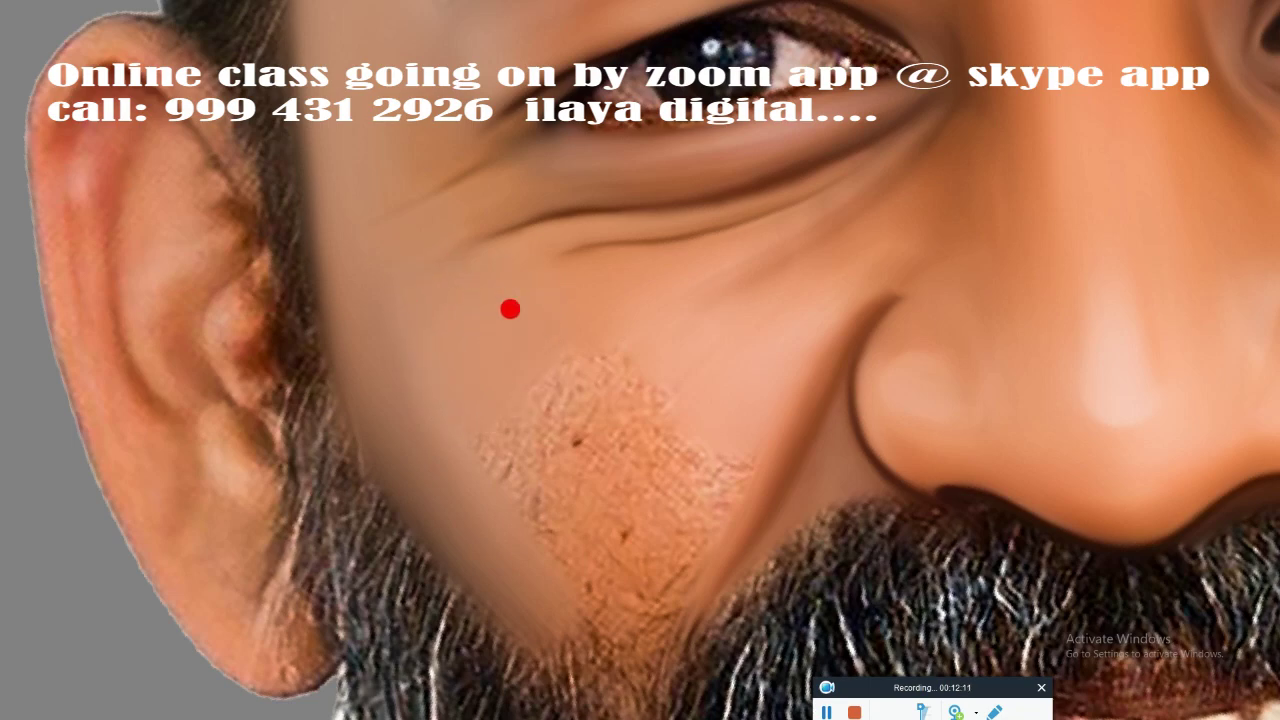
mouse_move(509, 309)
mouse_down()
mouse_move(589, 540)
mouse_move(517, 563)
mouse_up()
mouse_move(596, 446)
mouse_down()
mouse_move(700, 443)
mouse_move(557, 451)
mouse_move(582, 534)
mouse_move(601, 413)
mouse_up()
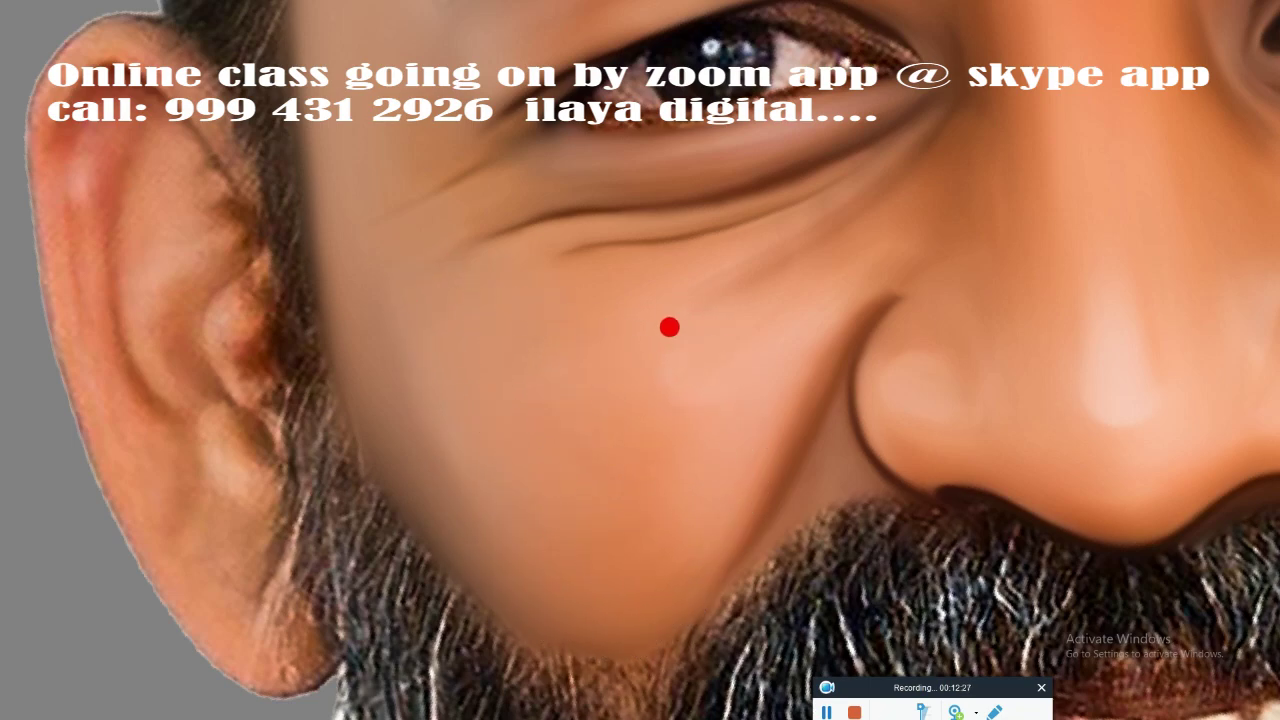
Step: Reduce the brush size and move in on the eye for finer detail work
key(bracketleft)
key(bracketleft)
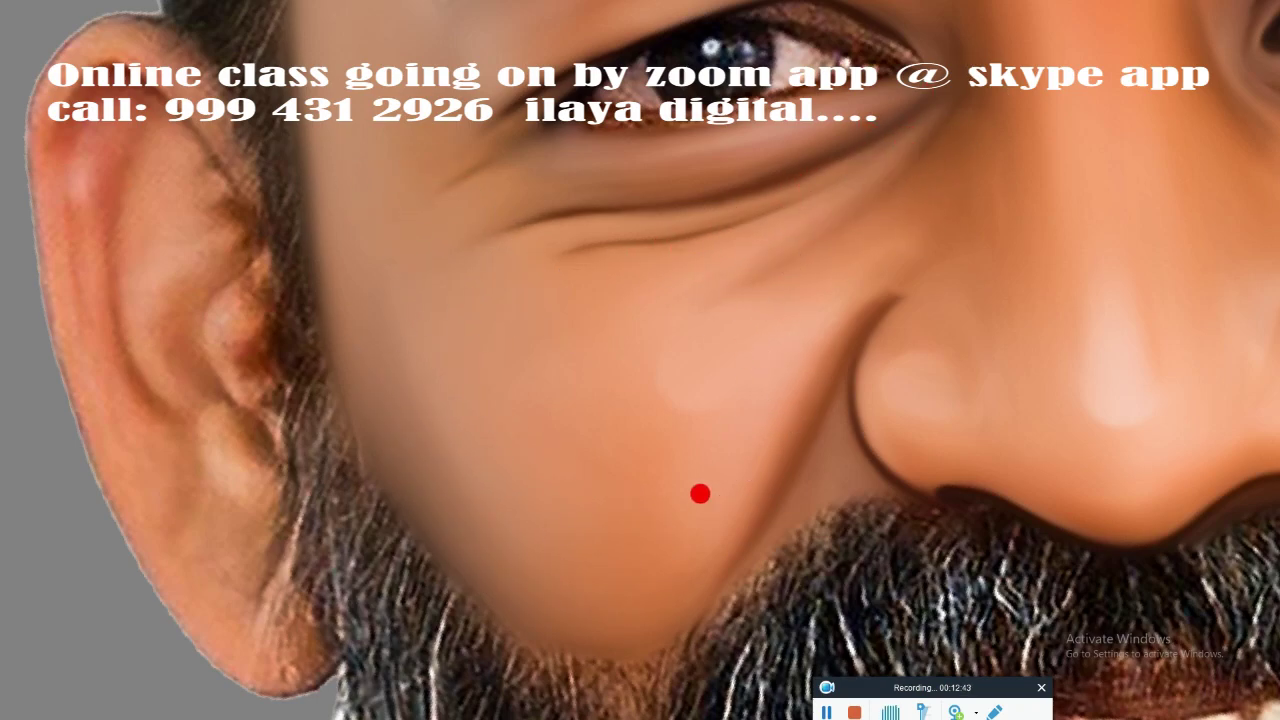
scroll(700, 494, down, 5)
scroll(877, 371, up, 3)
scroll(643, 366, up, 3)
scroll(931, 420, up, 2)
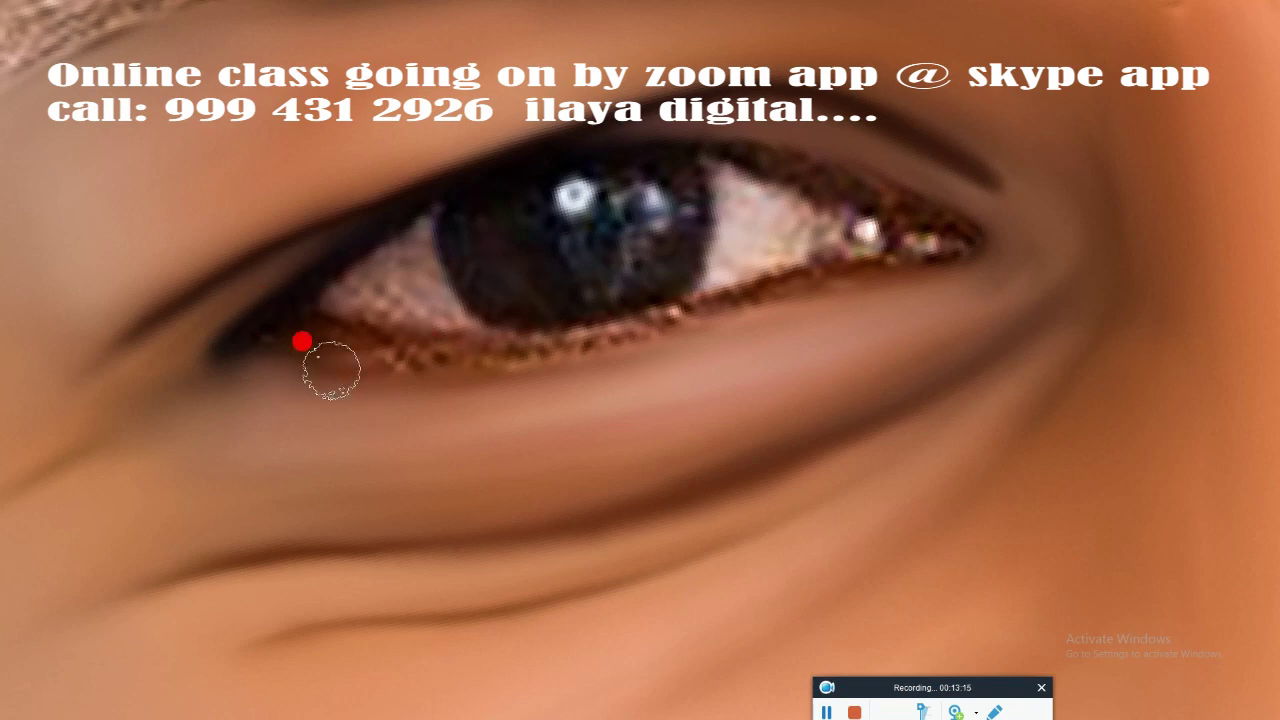
Step: Smooth and darken the upper and lower lash lines, then select a circle around the iris
mouse_move(331, 370)
mouse_down()
mouse_move(823, 300)
mouse_move(380, 366)
mouse_move(609, 355)
mouse_up()
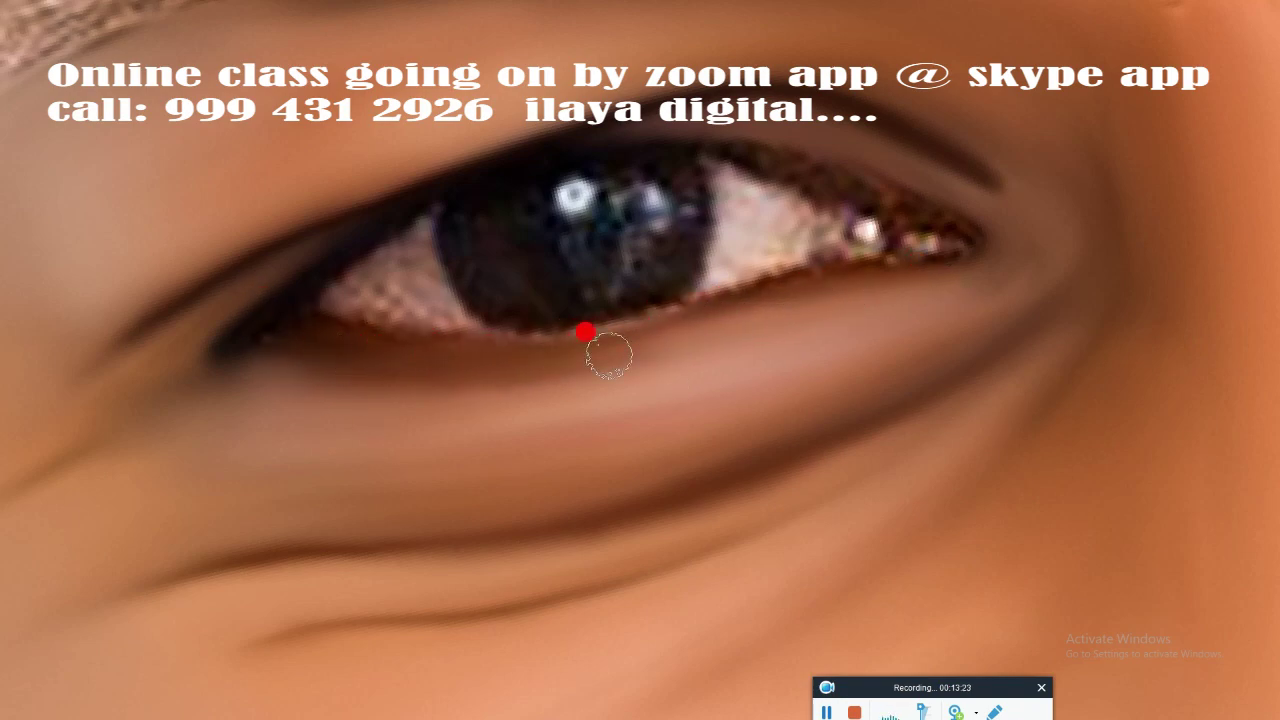
key(bracketleft)
key(bracketleft)
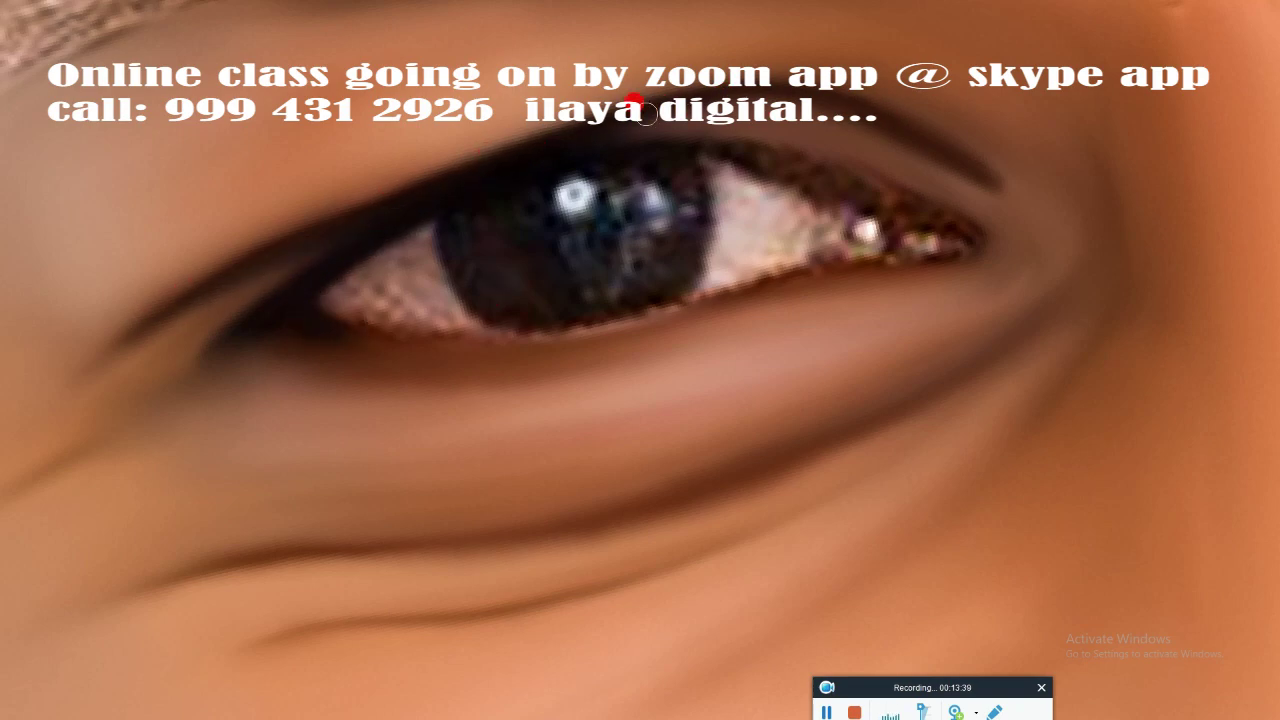
drag(528, 161, 890, 193)
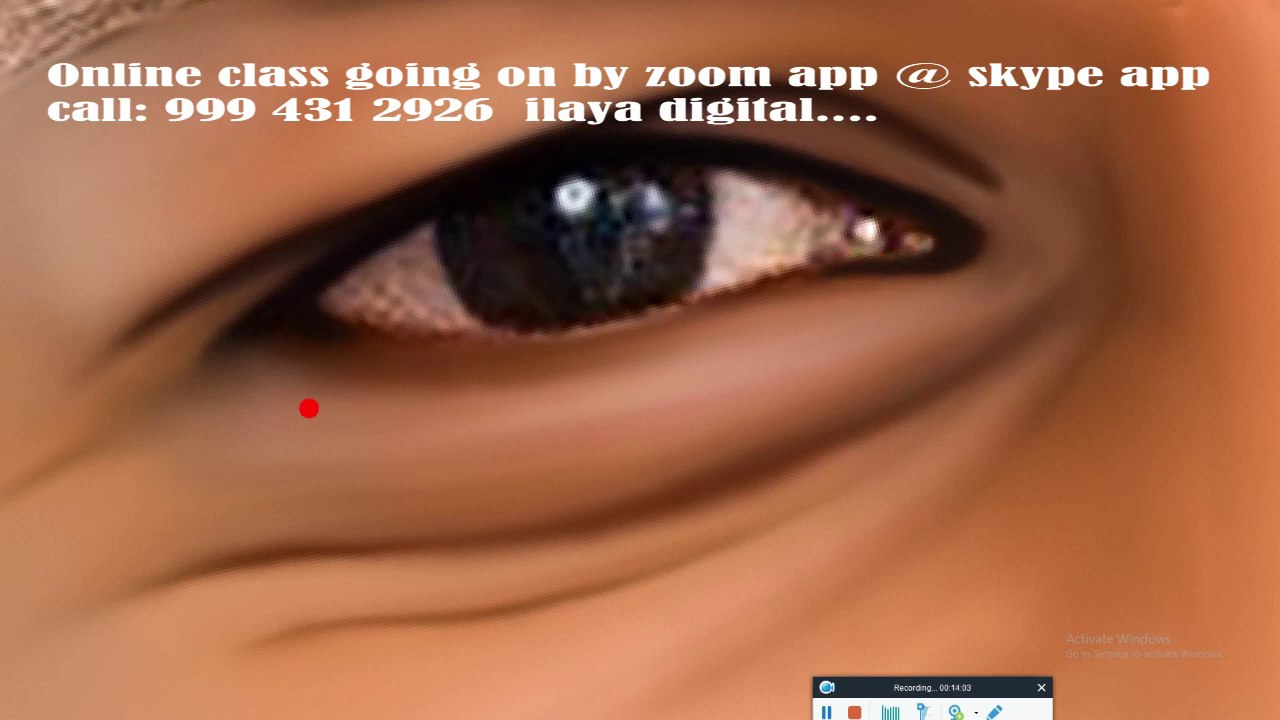
mouse_move(337, 323)
mouse_down()
mouse_move(695, 307)
mouse_move(674, 300)
mouse_move(507, 353)
mouse_up()
drag(222, 314, 525, 342)
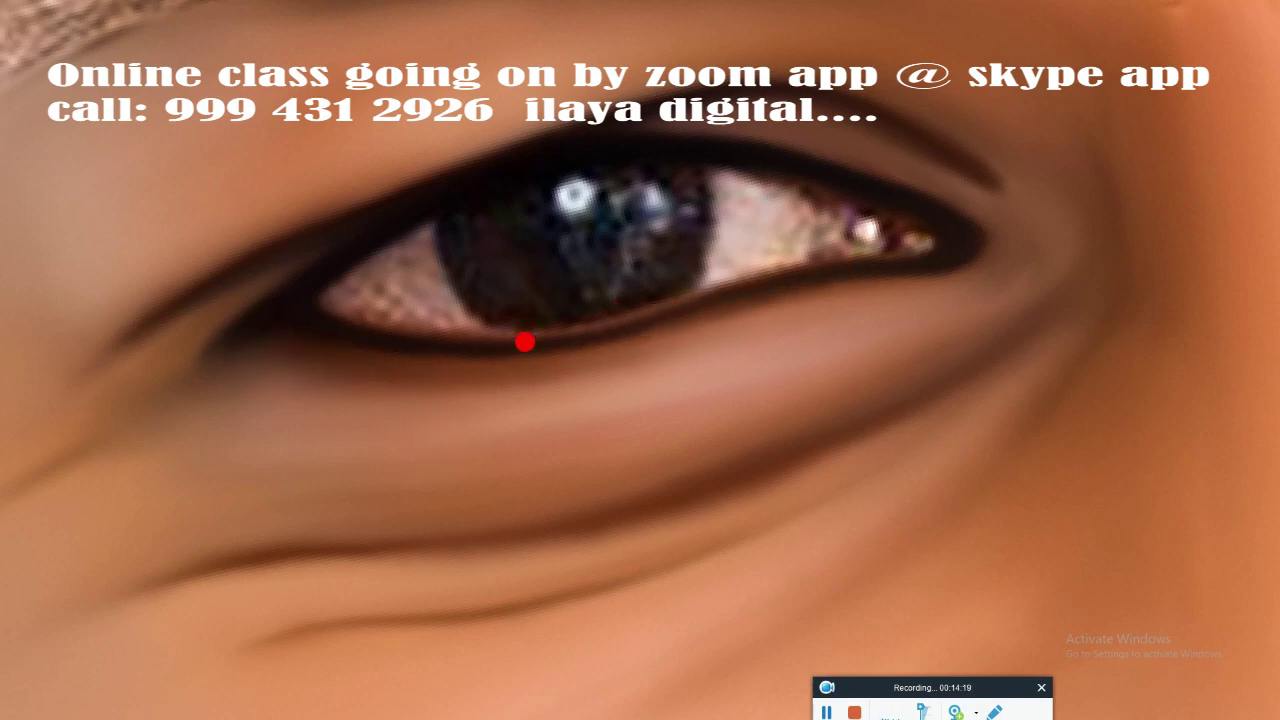
drag(147, 354, 607, 372)
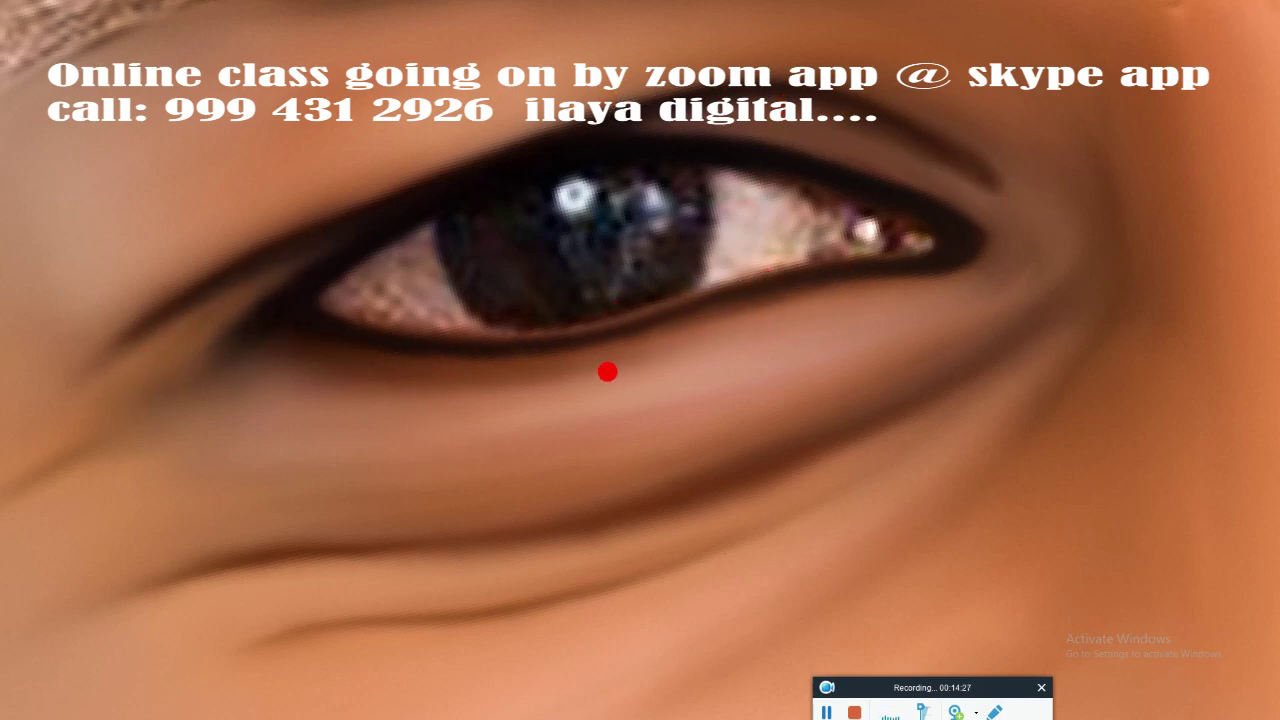
mouse_move(566, 228)
mouse_down()
mouse_move(743, 400)
mouse_move(741, 383)
mouse_move(528, 206)
mouse_move(514, 260)
mouse_move(677, 186)
mouse_move(548, 263)
mouse_move(530, 297)
mouse_move(489, 294)
mouse_move(563, 243)
mouse_move(650, 262)
mouse_up()
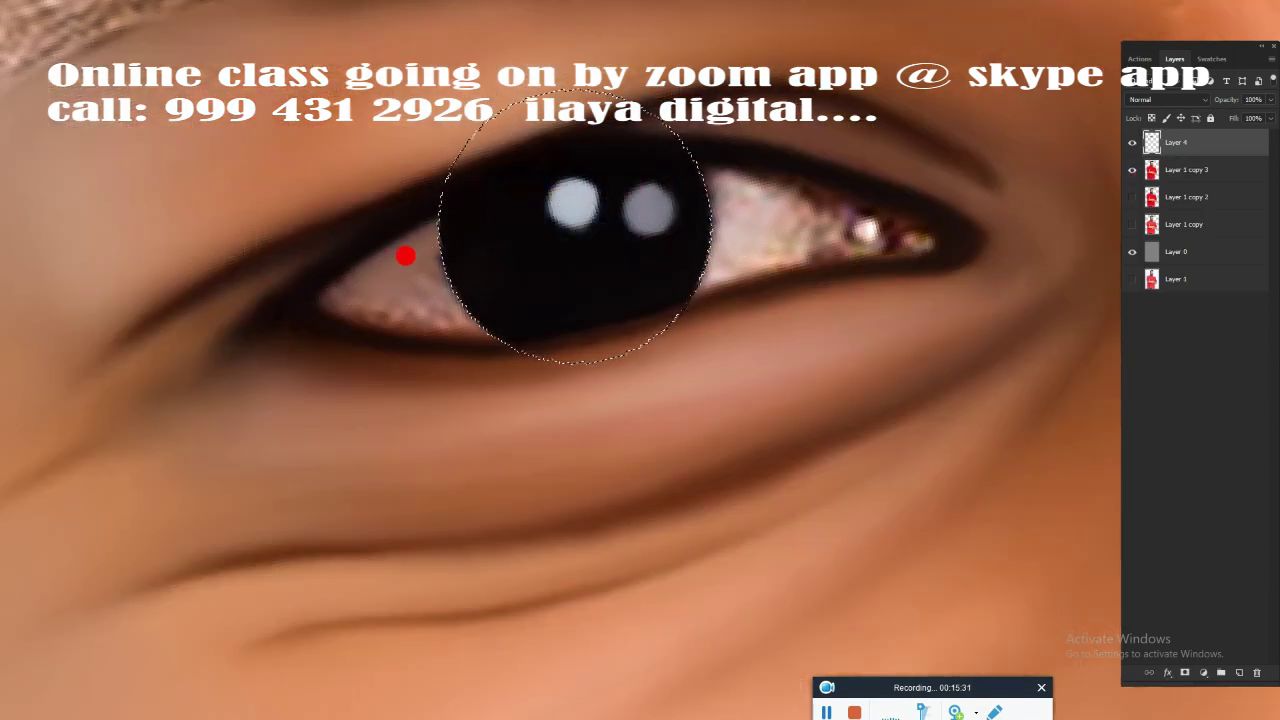
Step: Brighten the eye white at the inner corner, beside the iris and at the outer corner
drag(400, 303, 354, 295)
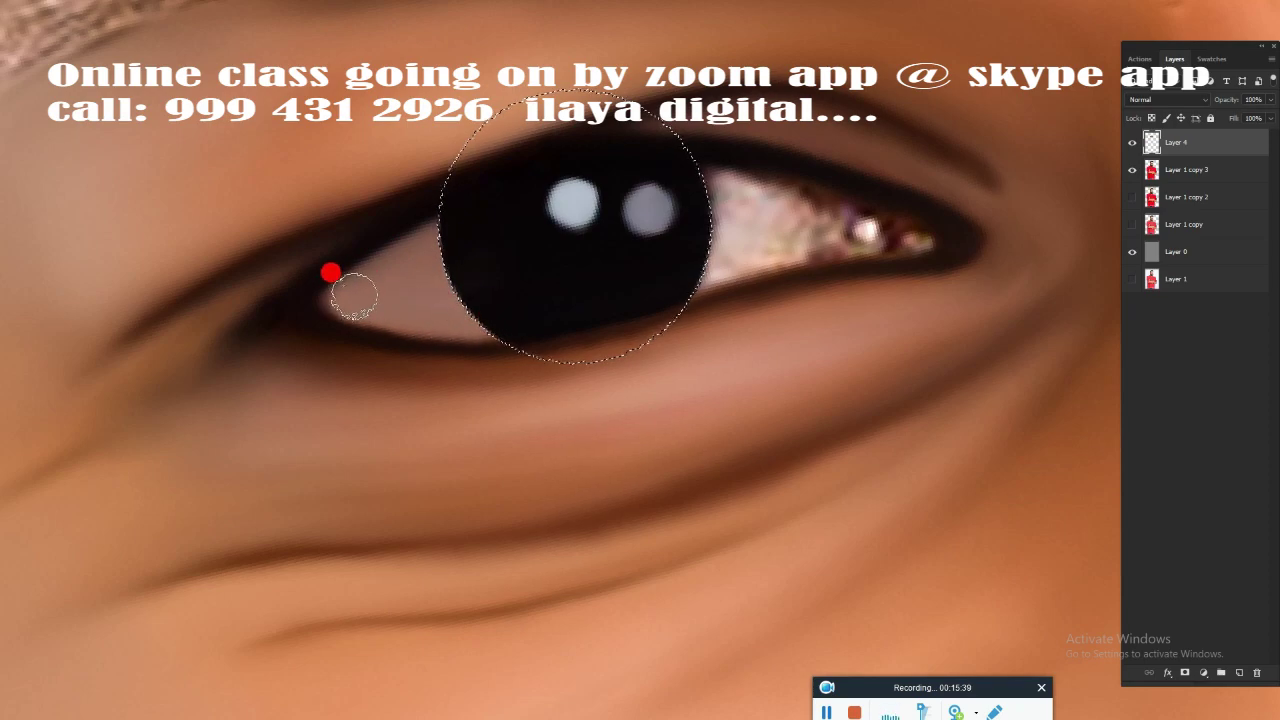
mouse_move(726, 179)
mouse_down()
mouse_move(789, 199)
mouse_move(752, 255)
mouse_up()
mouse_move(711, 175)
mouse_down()
mouse_move(834, 194)
mouse_move(763, 183)
mouse_move(737, 223)
mouse_move(826, 197)
mouse_move(911, 220)
mouse_move(859, 219)
mouse_up()
key(bracketleft)
scroll(766, 429, down, 5)
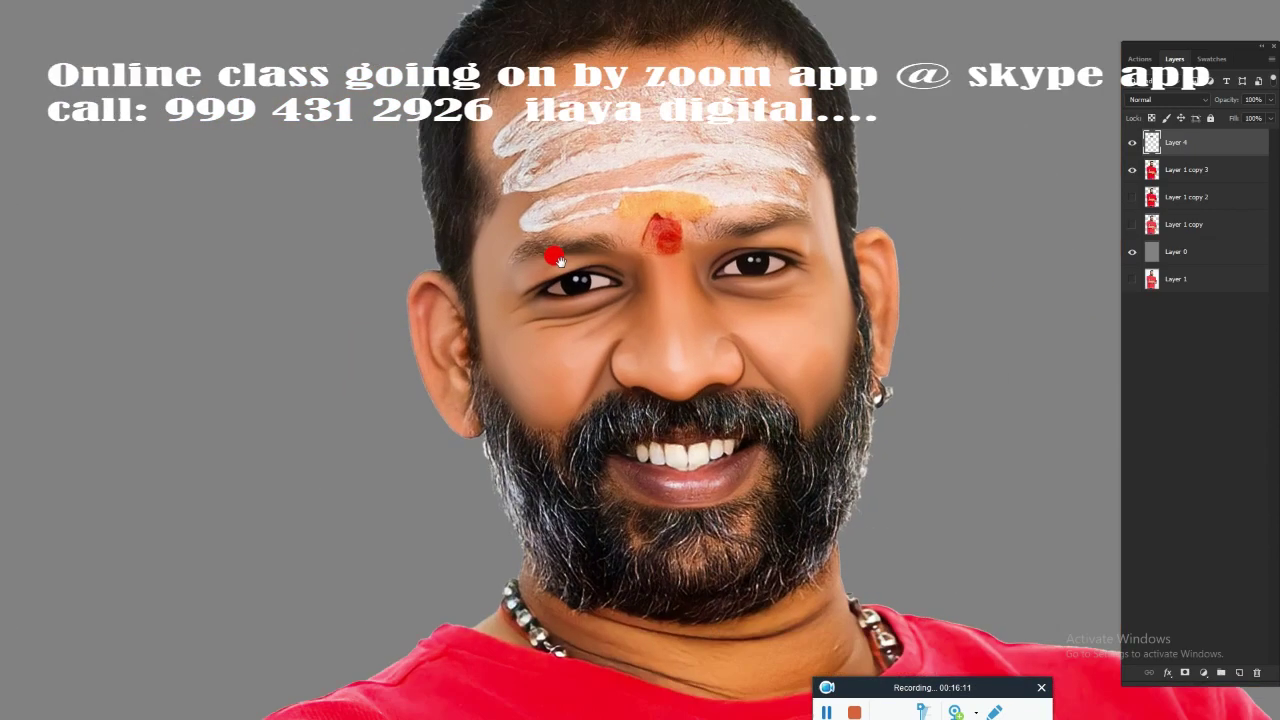
scroll(549, 251, up, 4)
scroll(800, 297, up, 2)
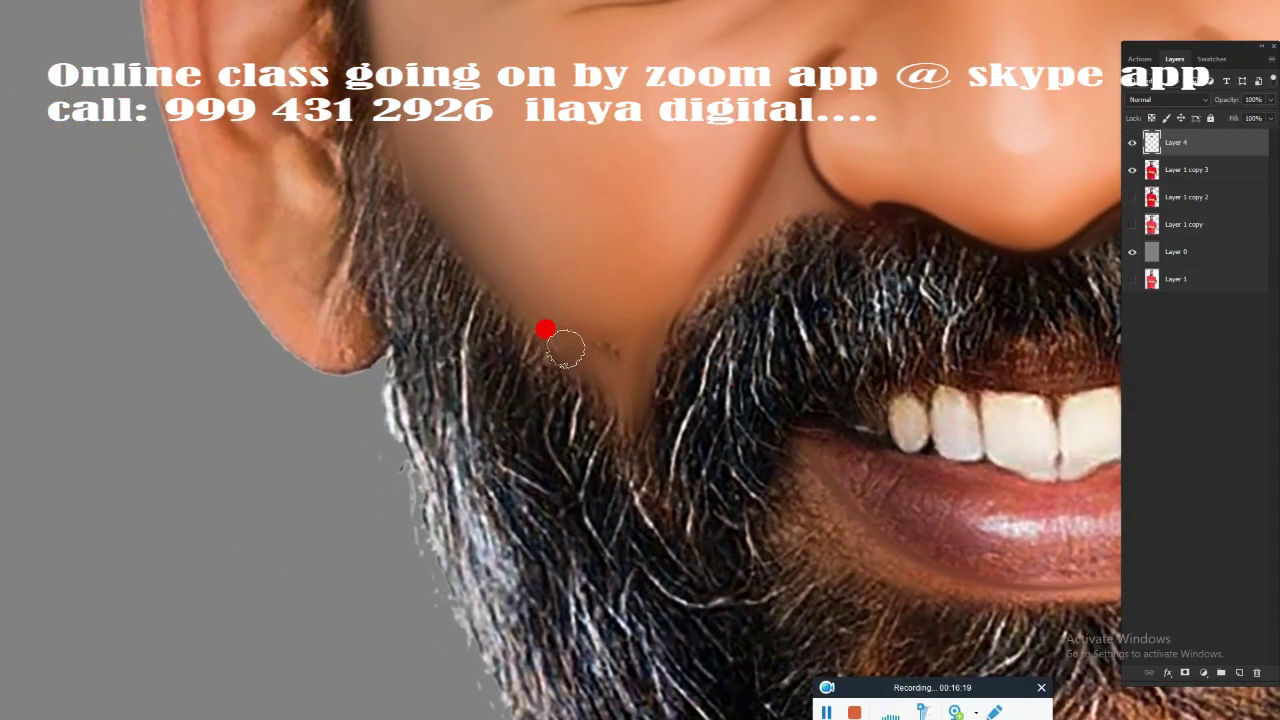
scroll(434, 343, down, 2)
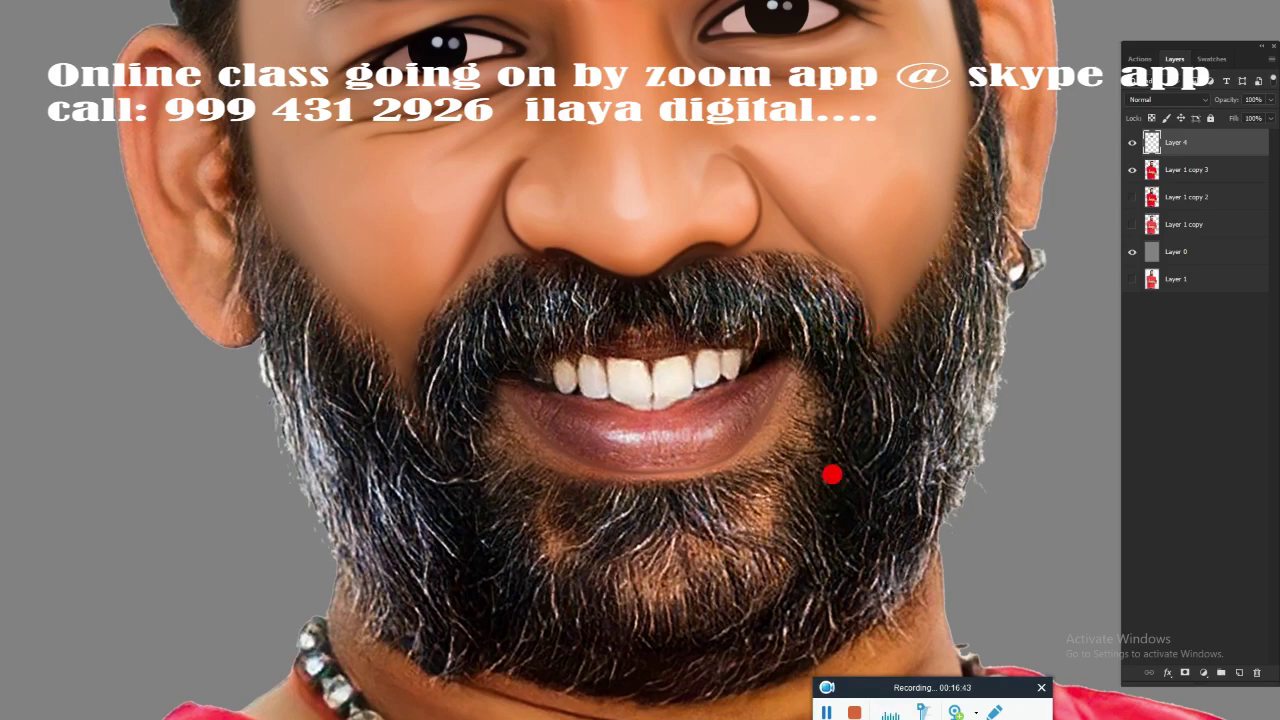
scroll(870, 430, down, 2)
scroll(700, 275, up, 1)
scroll(654, 343, up, 3)
scroll(677, 344, up, 1)
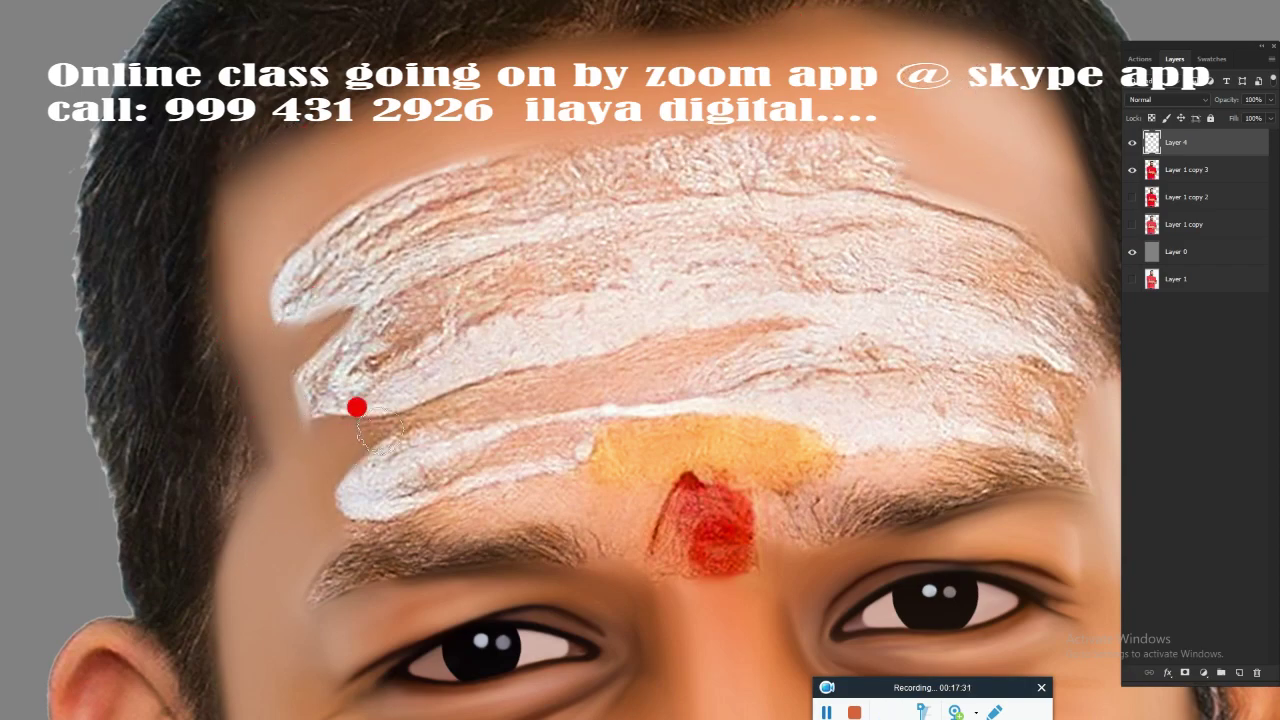
Step: Smudge the white tilak stripes smooth up toward the hairline
drag(380, 432, 793, 318)
drag(972, 398, 737, 248)
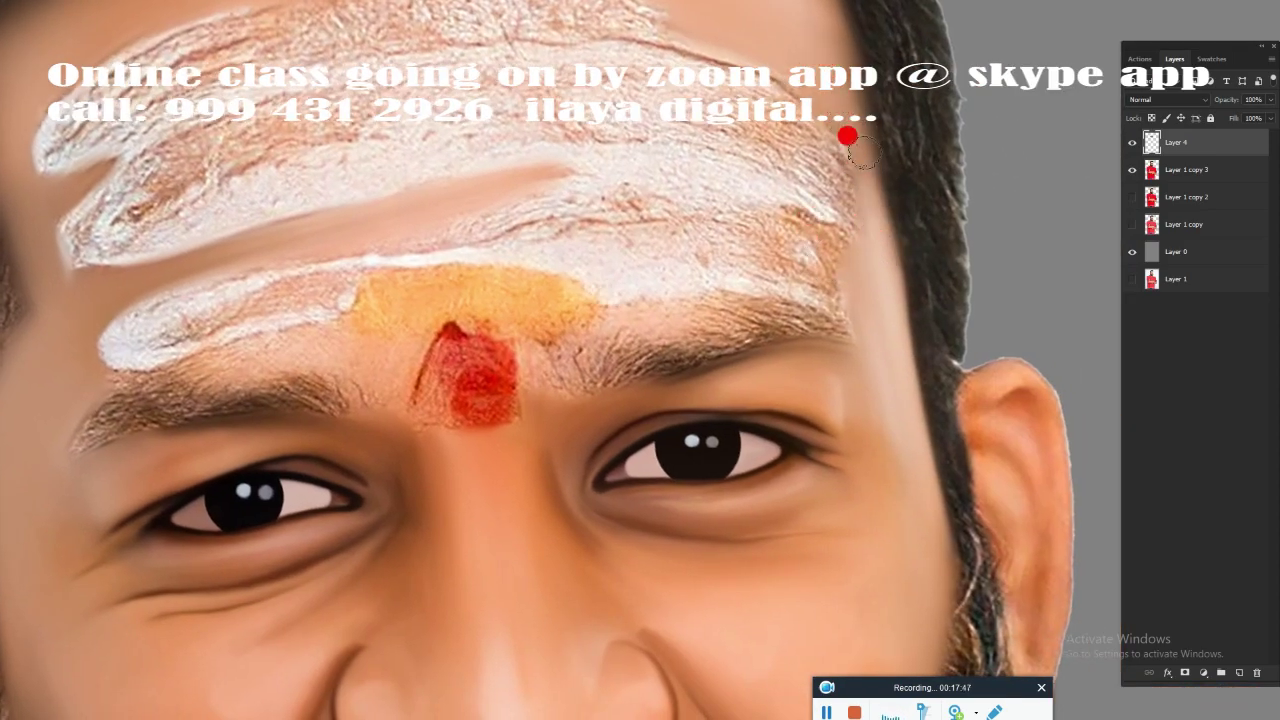
drag(809, 237, 849, 217)
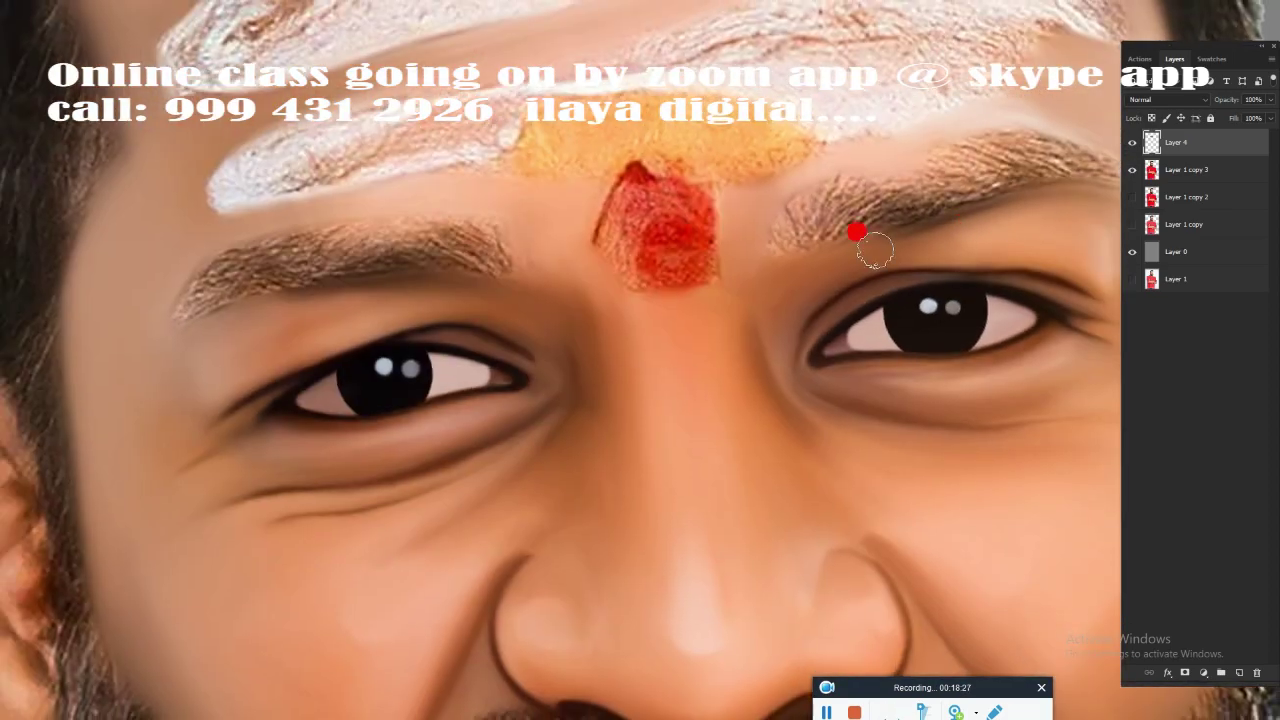
Step: Blur the left and right eyebrow hair into soft painted strokes
mouse_move(247, 262)
mouse_down()
mouse_move(345, 230)
mouse_move(261, 289)
mouse_up()
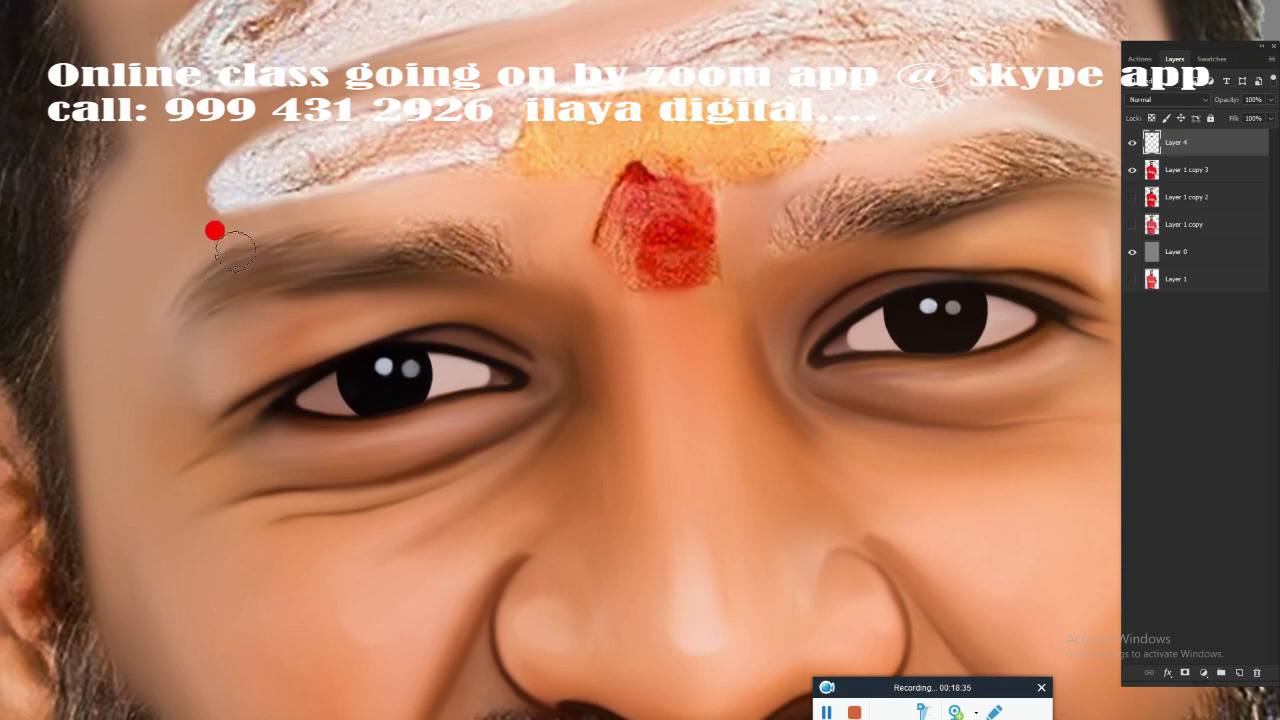
mouse_move(367, 261)
mouse_down()
mouse_move(447, 218)
mouse_move(371, 240)
mouse_up()
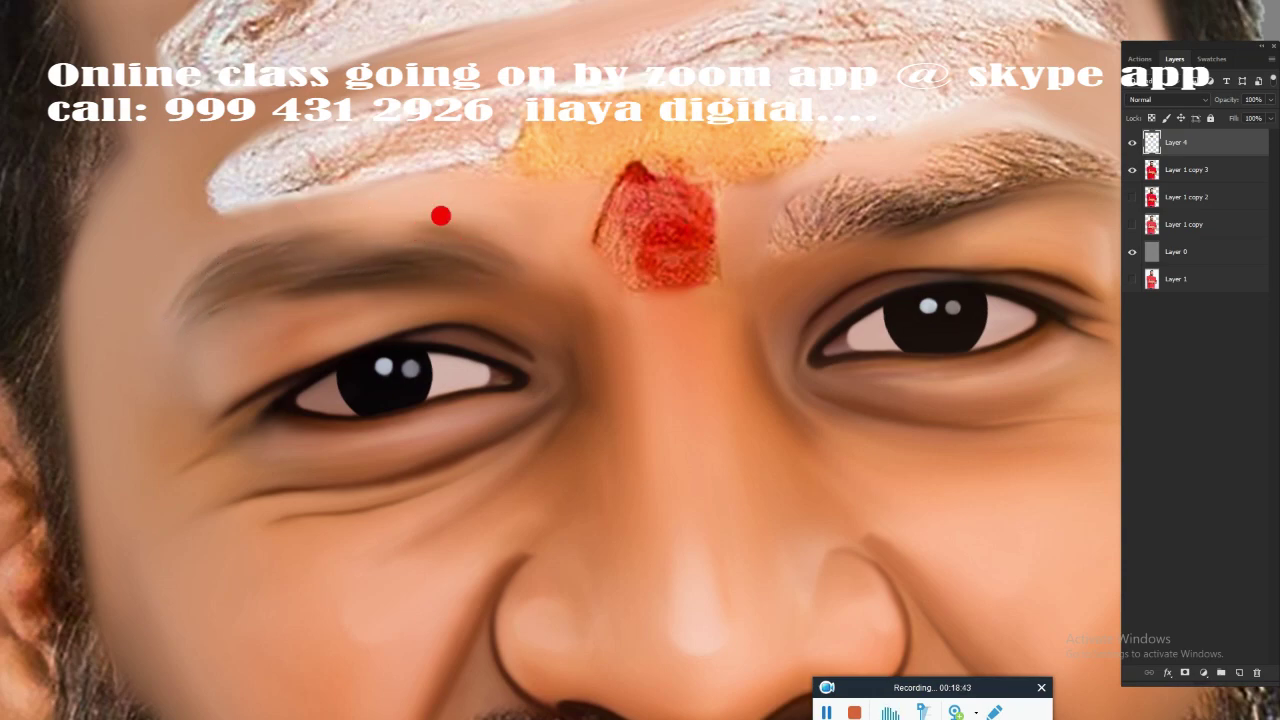
mouse_move(750, 244)
mouse_down()
mouse_move(817, 163)
mouse_move(835, 235)
mouse_up()
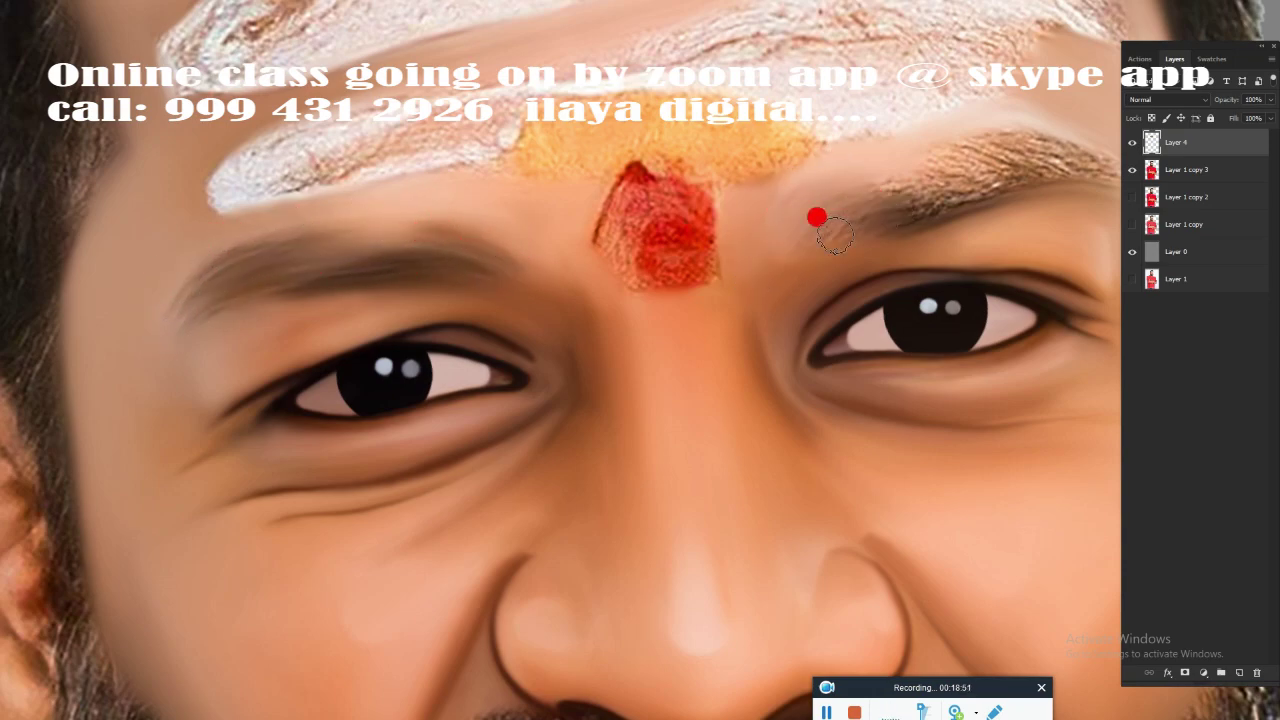
drag(665, 371, 415, 481)
mouse_move(800, 260)
mouse_down()
mouse_move(838, 280)
mouse_move(755, 280)
mouse_move(605, 325)
mouse_move(743, 314)
mouse_up()
scroll(720, 337, down, 2)
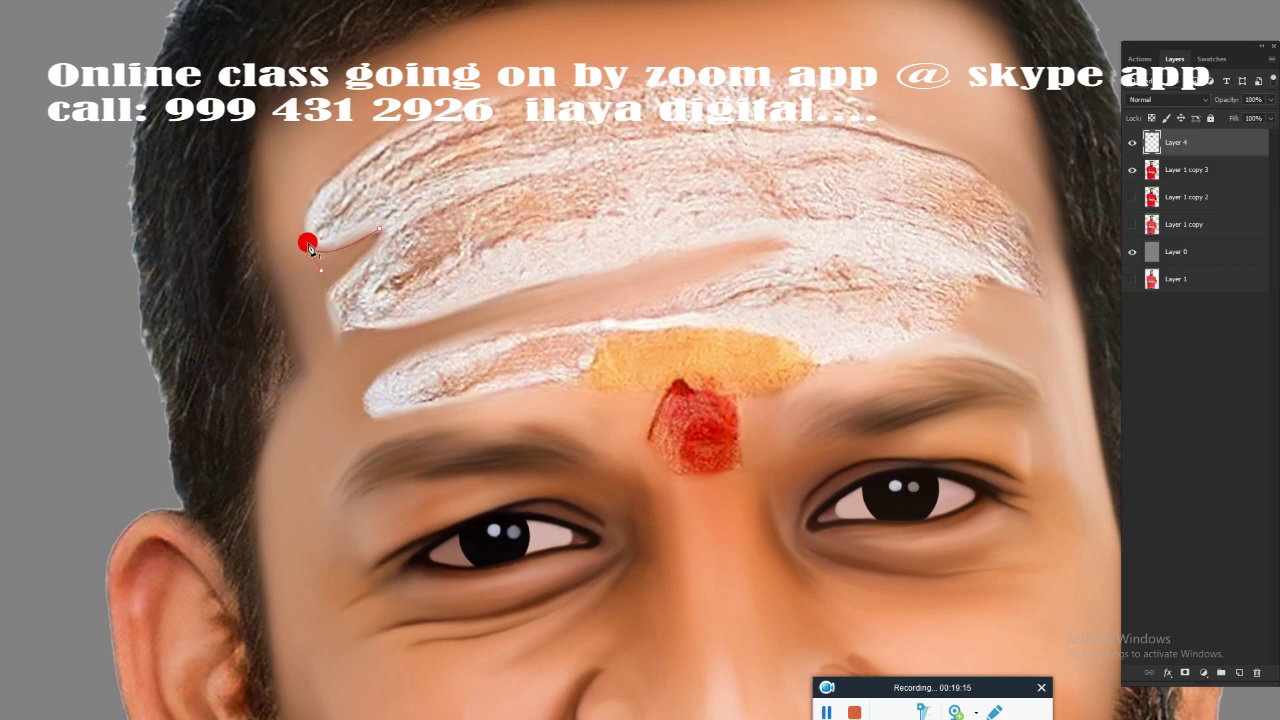
Step: Hide the painted layer to reveal the original photo's forehead markings
click(1131, 143)
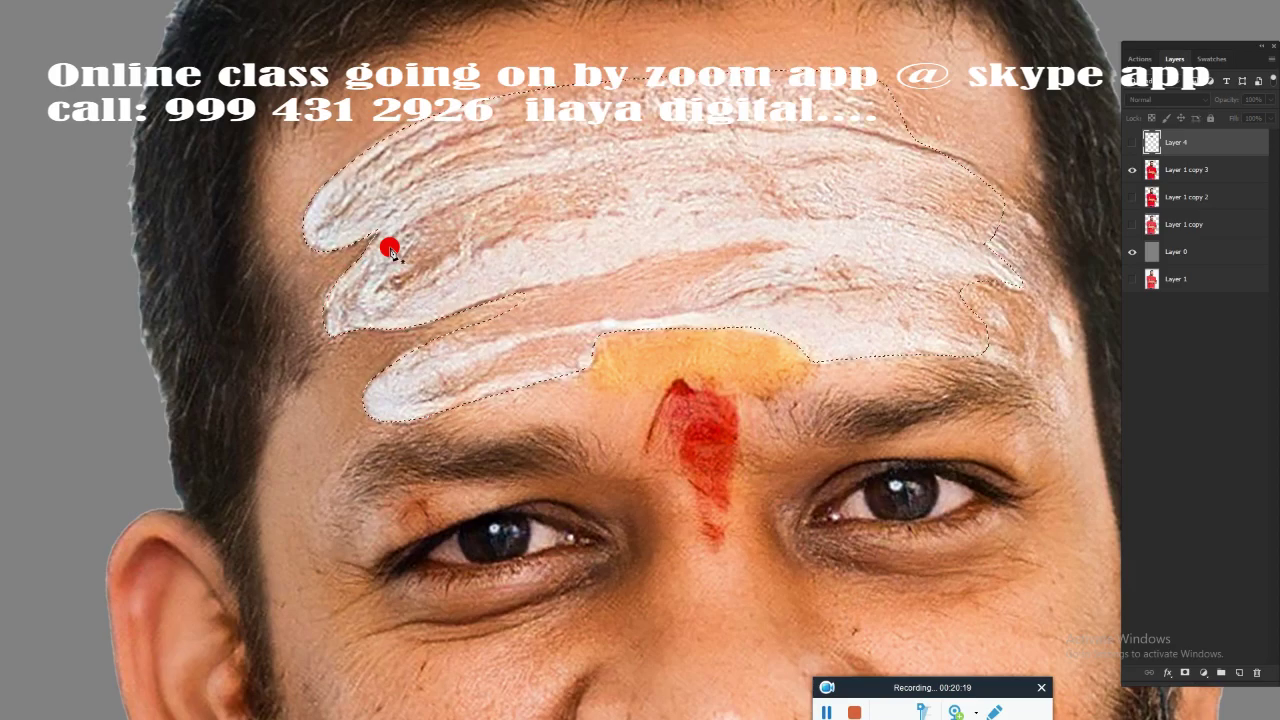
Step: Paint the upper forehead stripes smooth on Layer 5 and feather the selection edge
scroll(620, 330, up, 5)
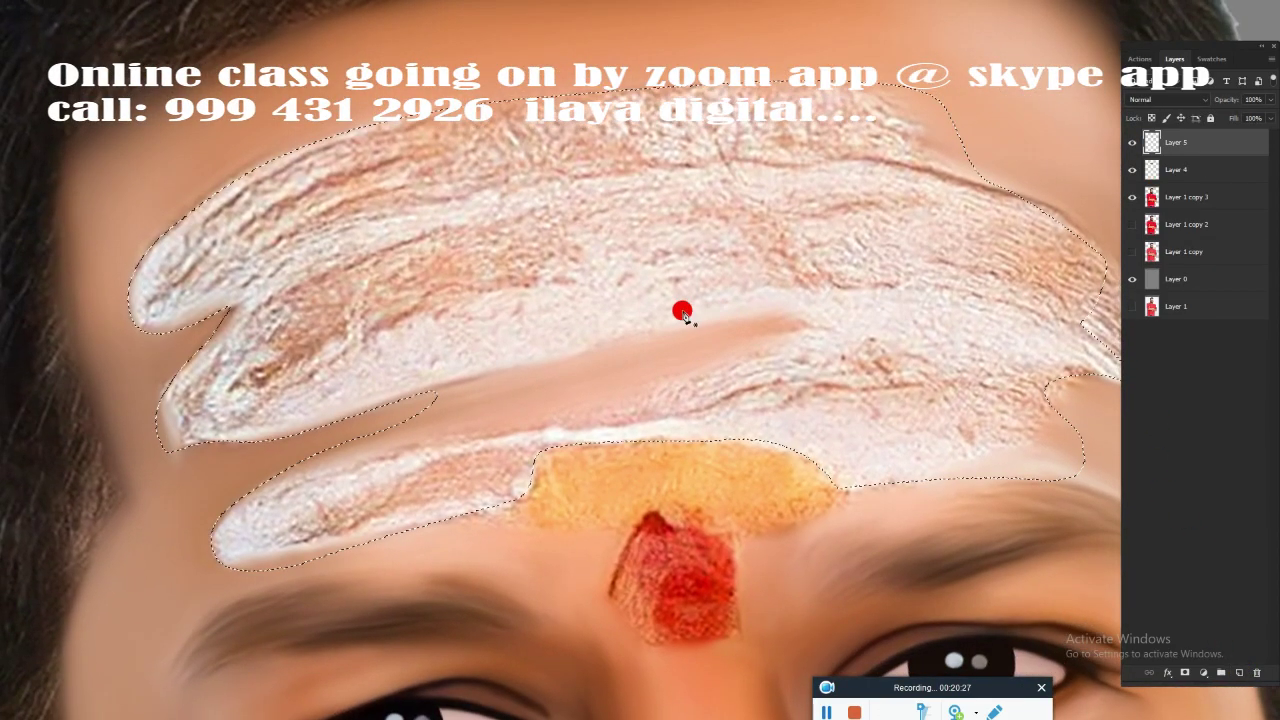
mouse_move(296, 90)
mouse_down()
mouse_move(100, 234)
mouse_move(306, 306)
mouse_move(94, 271)
mouse_move(193, 203)
mouse_move(371, 34)
mouse_move(131, 309)
mouse_move(166, 363)
mouse_move(139, 383)
mouse_move(523, 174)
mouse_move(6, 363)
mouse_move(729, 29)
mouse_move(450, 163)
mouse_move(897, 274)
mouse_move(266, 491)
mouse_move(317, 526)
mouse_move(507, 433)
mouse_move(569, 334)
mouse_move(291, 466)
mouse_move(720, 391)
mouse_move(654, 397)
mouse_move(720, 354)
mouse_move(626, 189)
mouse_move(206, 291)
mouse_move(283, 106)
mouse_move(689, 277)
mouse_up()
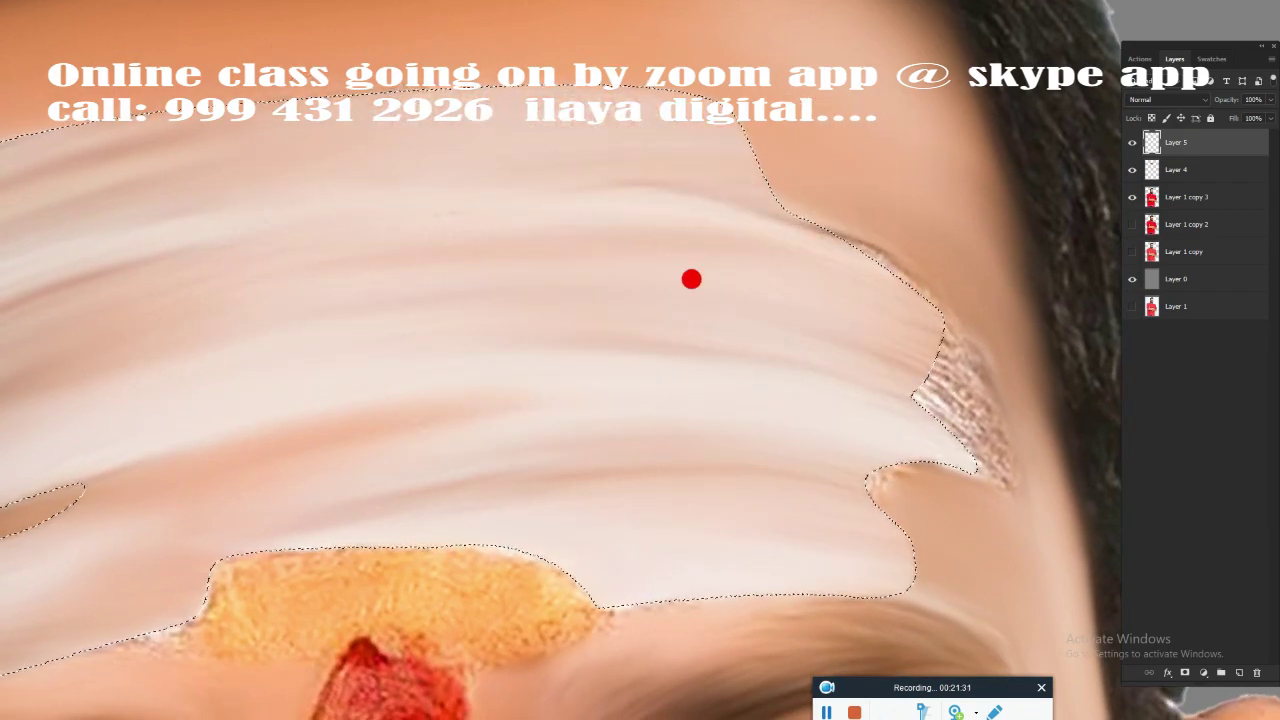
mouse_move(300, 206)
mouse_down()
mouse_move(474, 174)
mouse_move(344, 302)
mouse_up()
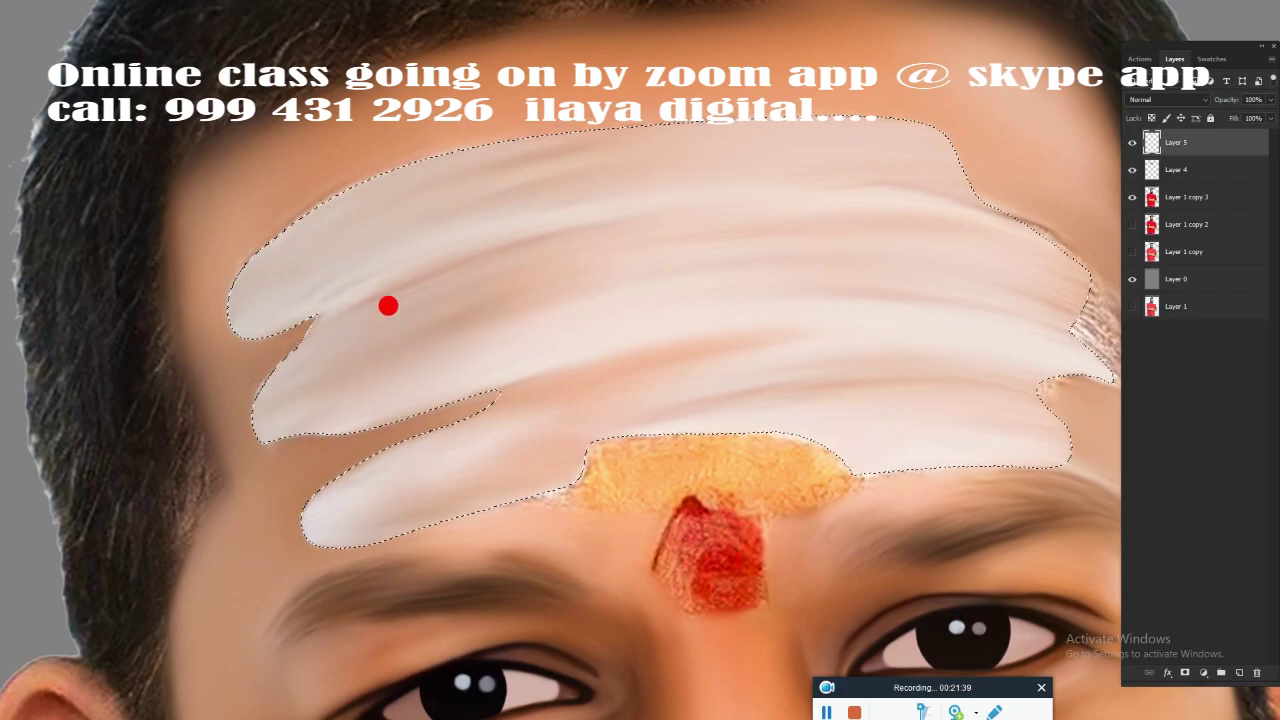
key(shift+F6)
key(Return)
Step: Paint smooth soft strokes over the left forehead stripes down to the lower lobe
mouse_move(335, 122)
mouse_down()
mouse_move(440, 143)
mouse_move(214, 177)
mouse_move(206, 405)
mouse_move(292, 411)
mouse_up()
key(ctrl+plus)
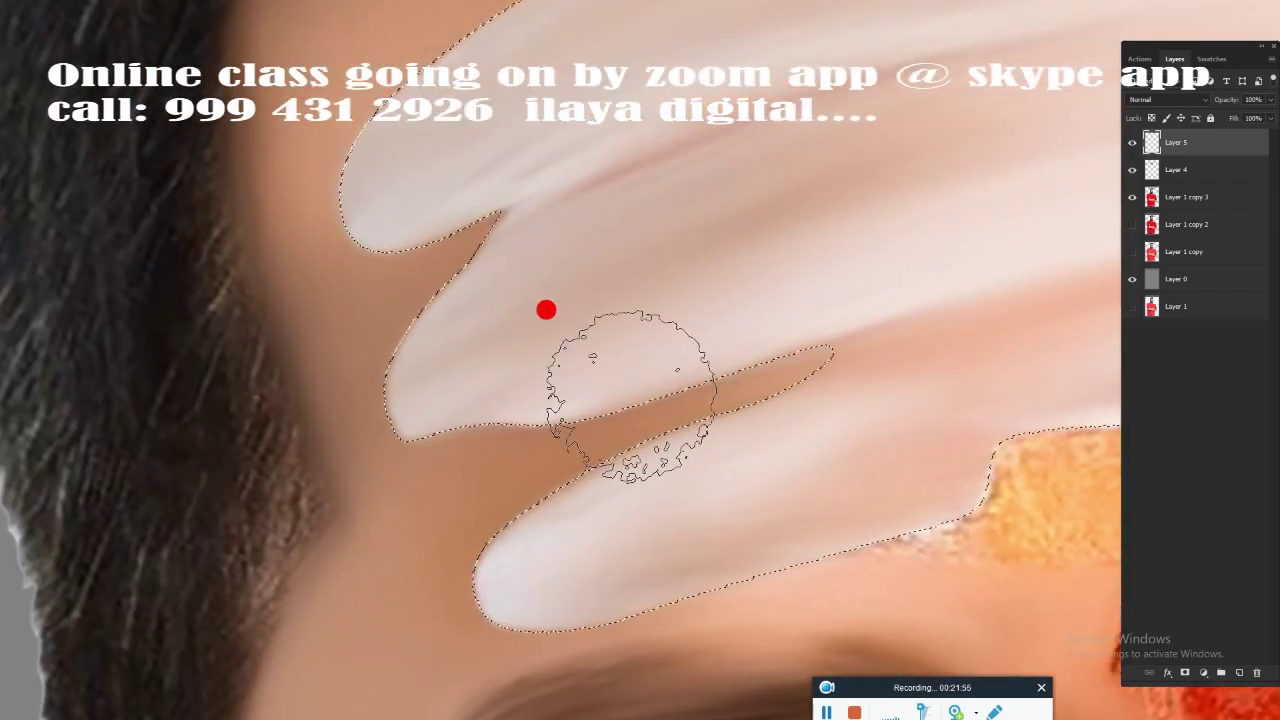
mouse_move(546, 306)
mouse_down()
mouse_move(314, 163)
mouse_move(623, 314)
mouse_move(744, 527)
mouse_up()
key(ctrl+minus)
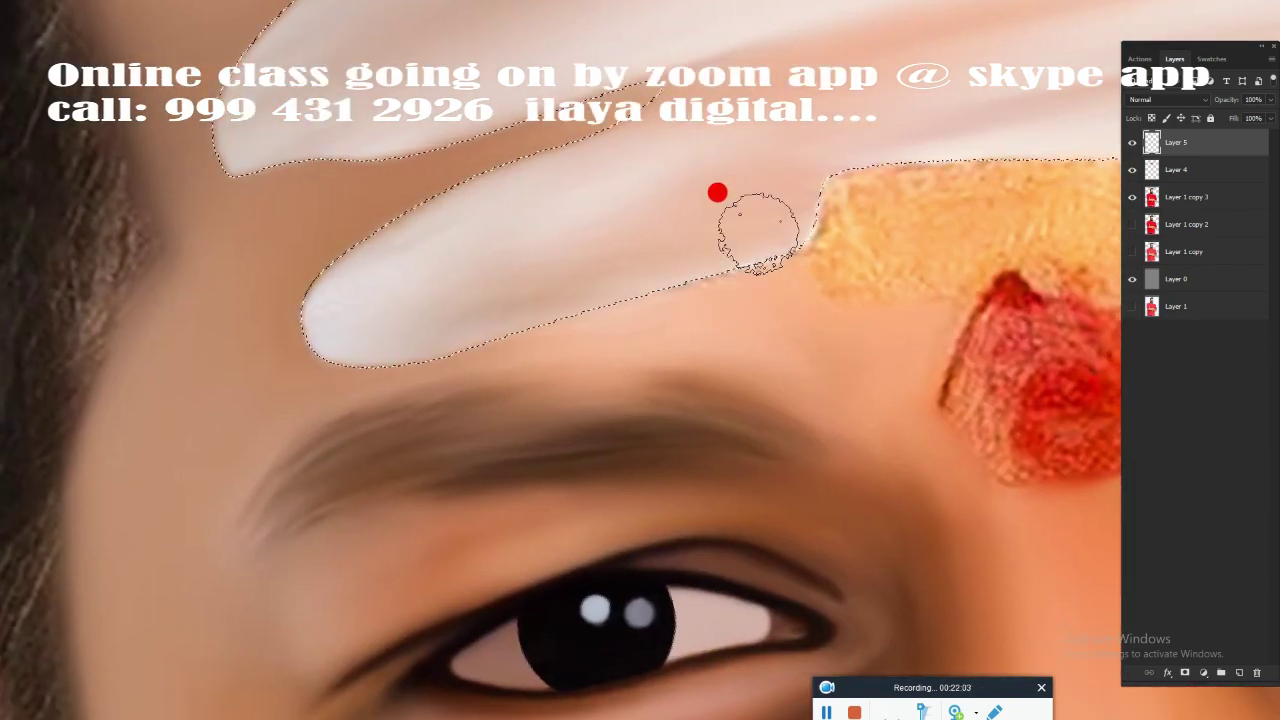
Step: Smooth the orange forehead band inside the selection and review the whole face
key(ctrl+plus)
mouse_move(249, 325)
mouse_down()
mouse_move(549, 349)
mouse_move(551, 311)
mouse_move(137, 314)
mouse_up()
scroll(398, 388, right, 5)
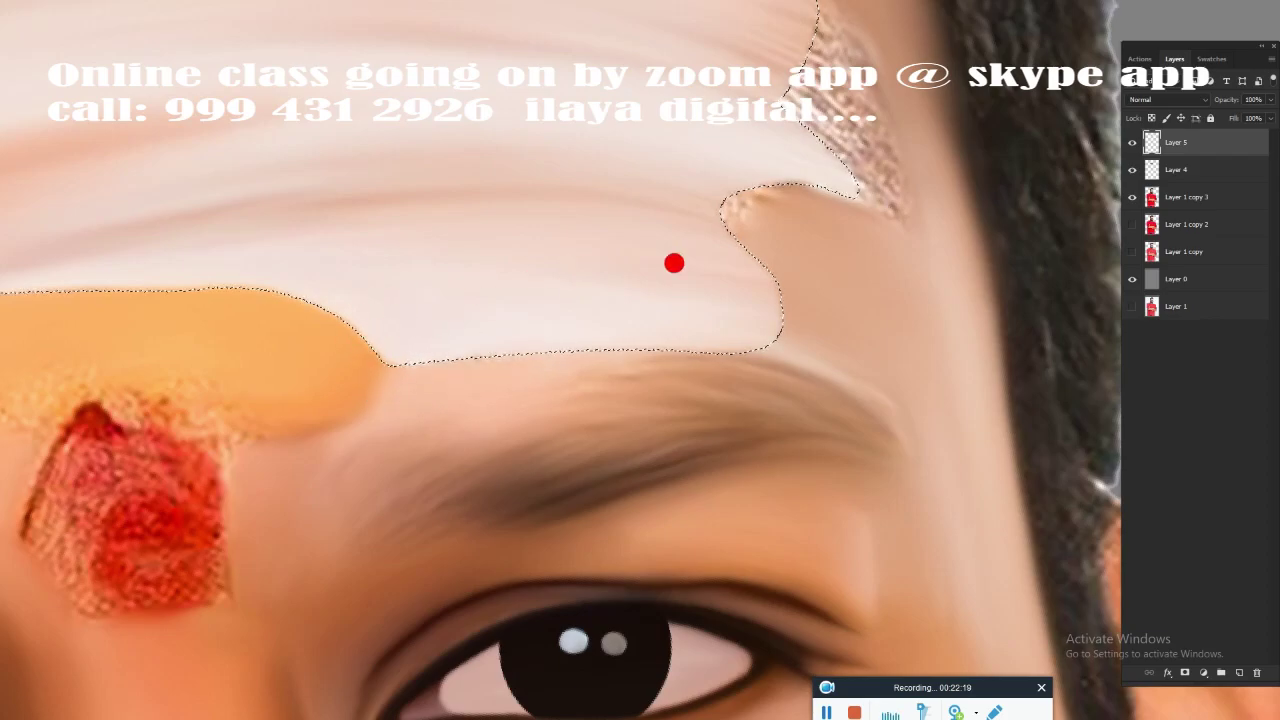
scroll(715, 304, right, 1)
scroll(787, 347, up, 3)
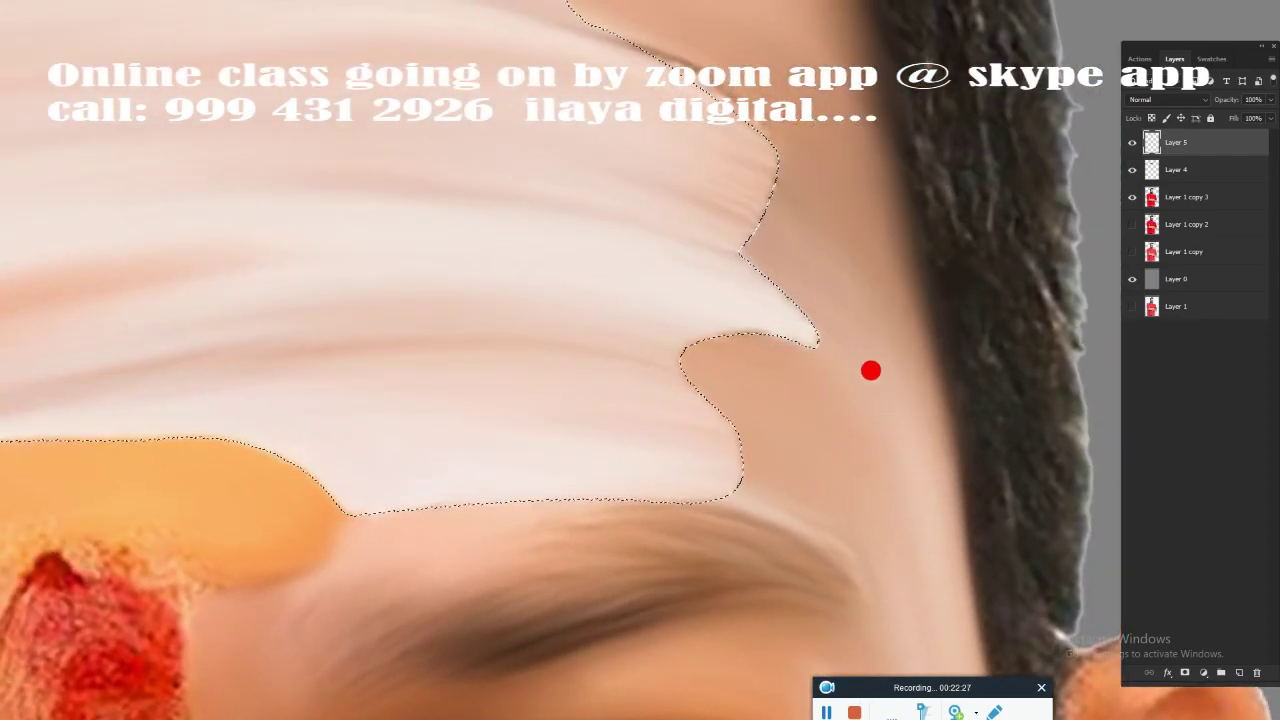
scroll(820, 320, up, 3)
key(ctrl+minus)
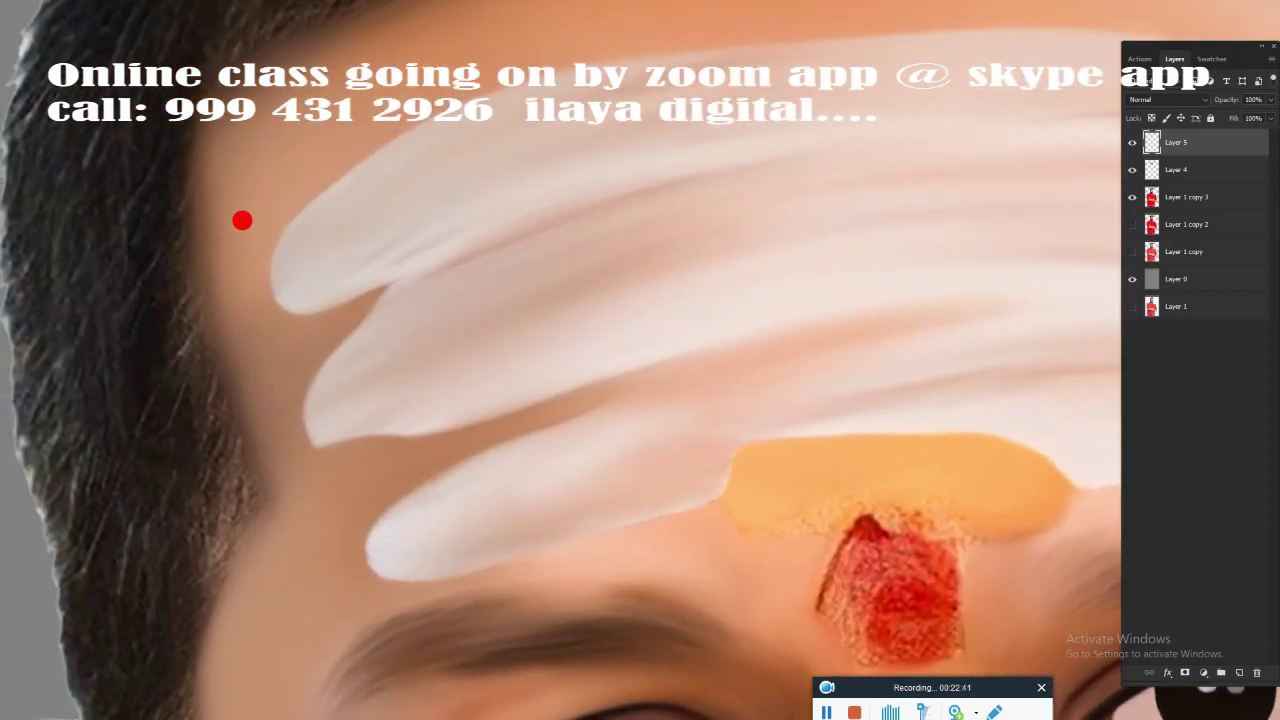
Step: Smudge the white forehead stripes and red mark smooth, then delete Layer 4
mouse_move(242, 220)
mouse_down()
mouse_move(257, 194)
mouse_move(460, 280)
mouse_move(663, 337)
mouse_move(386, 454)
mouse_up()
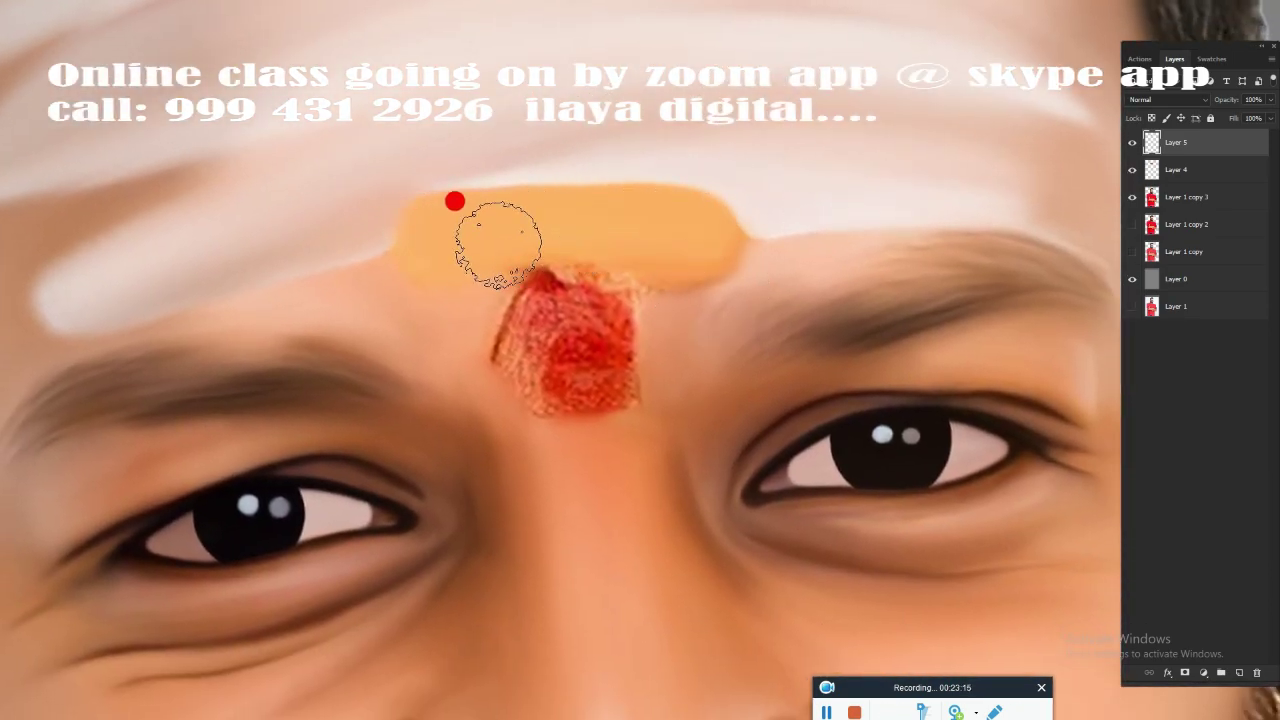
mouse_move(579, 262)
mouse_down()
mouse_move(543, 257)
mouse_move(563, 329)
mouse_move(557, 380)
mouse_move(609, 347)
mouse_move(500, 320)
mouse_up()
key(ctrl+0)
key(Delete)
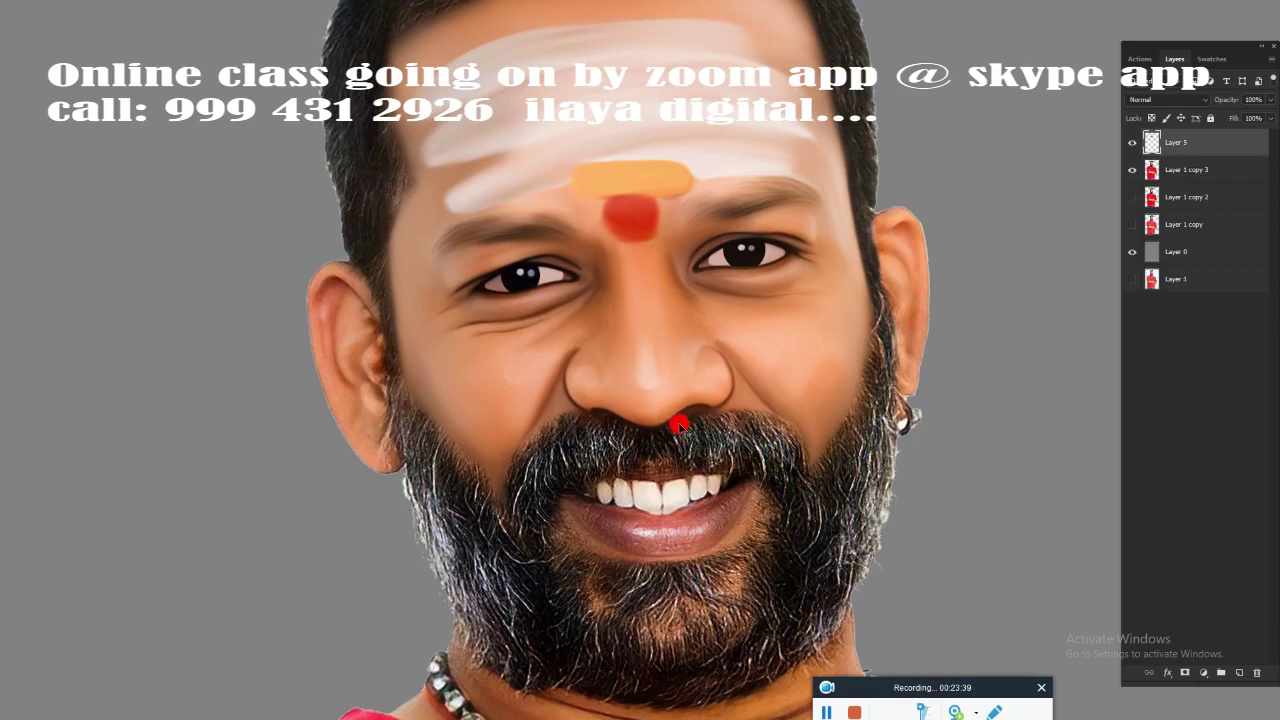
Step: Save the painting as a Photoshop file named 'baba master'
key(ctrl+shift+s)
text(baba master)
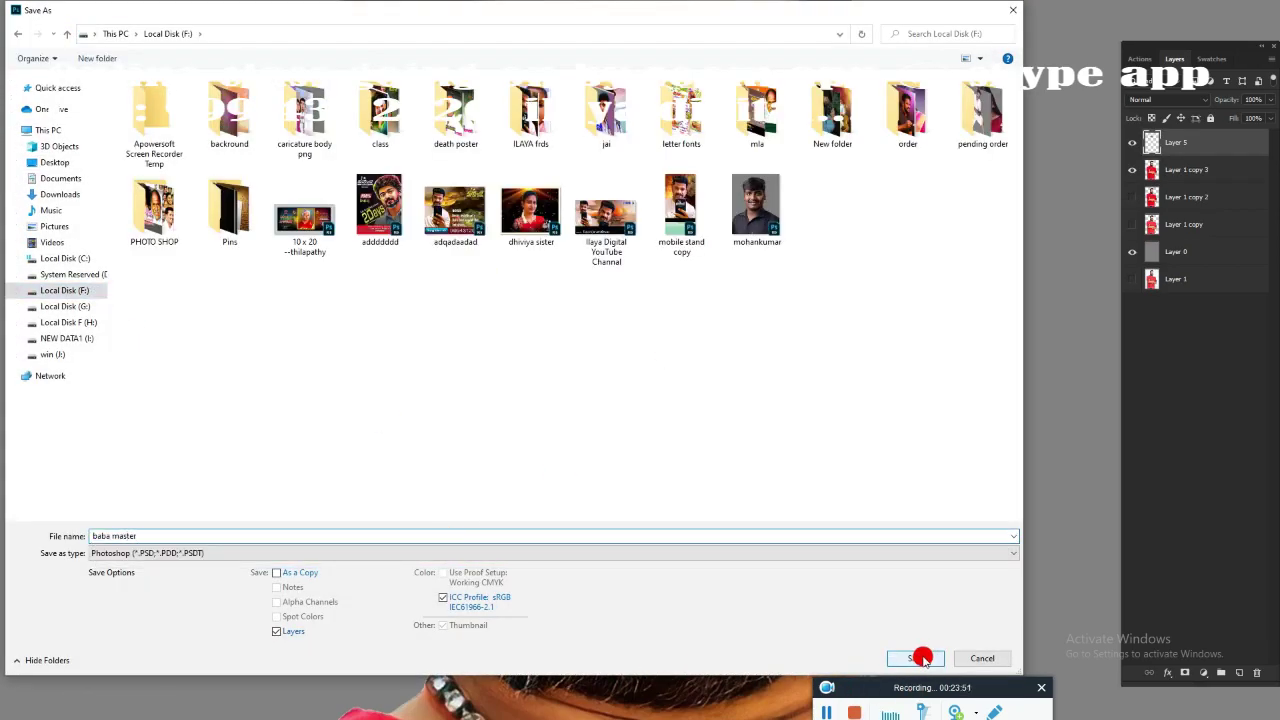
click(922, 658)
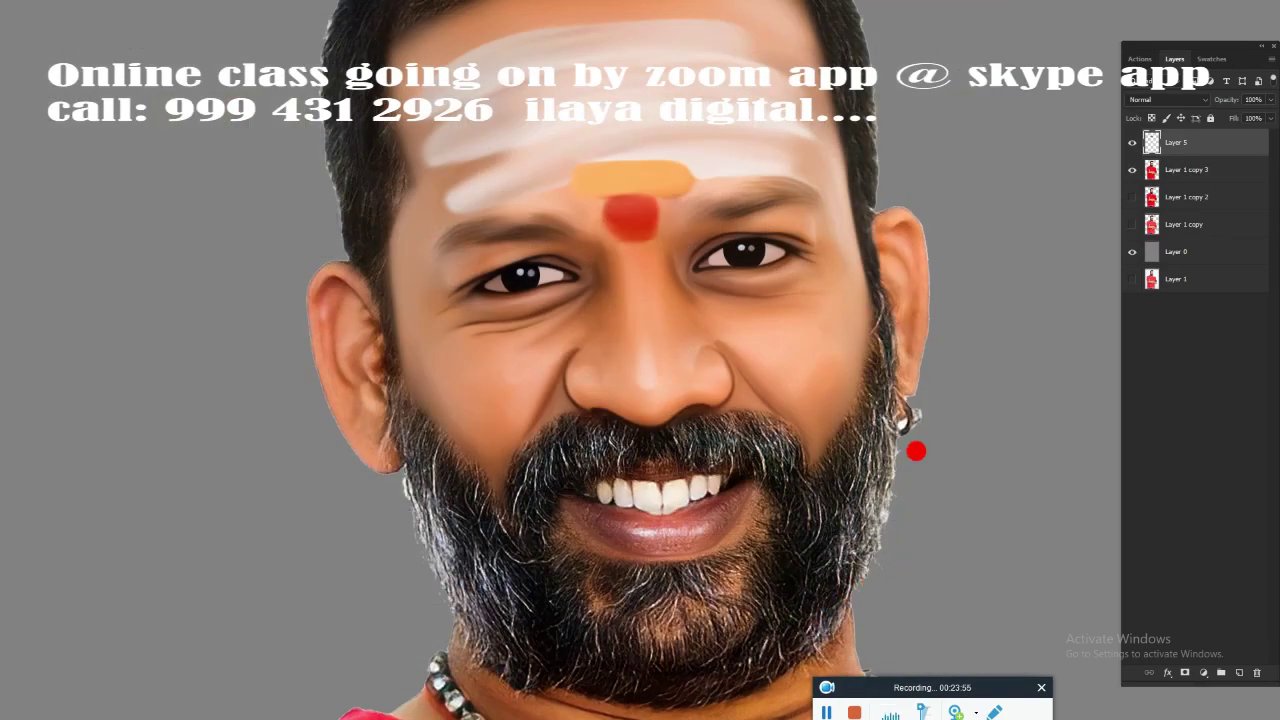
Step: Paint the side upper tooth and the front tooth smooth and bright white
scroll(763, 423, up, 2)
scroll(743, 286, up, 3)
scroll(433, 327, up, 1)
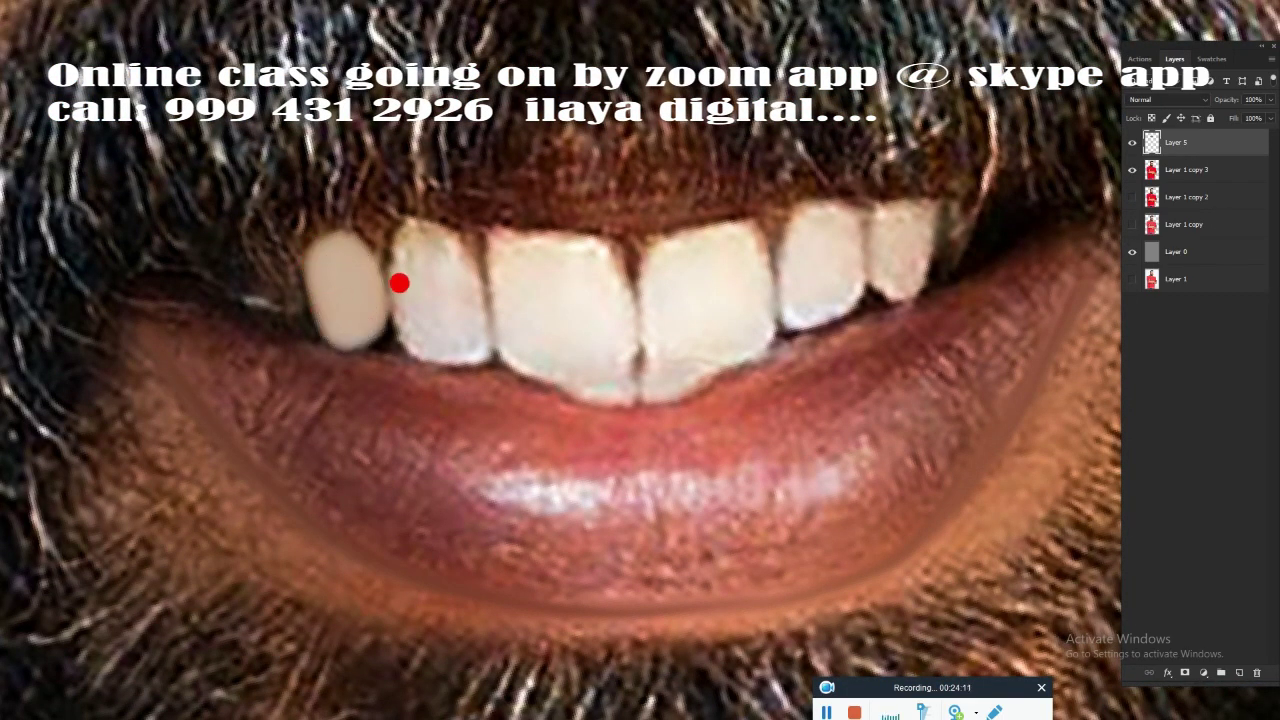
drag(450, 271, 419, 261)
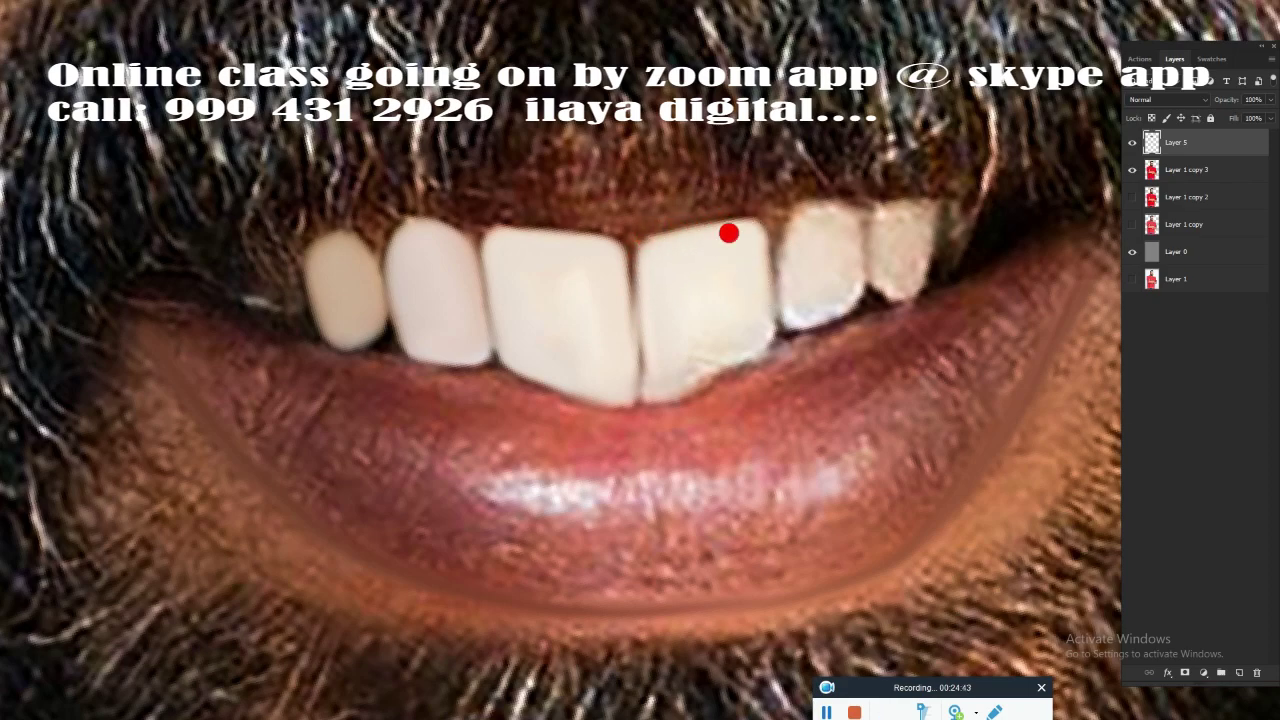
drag(731, 255, 670, 359)
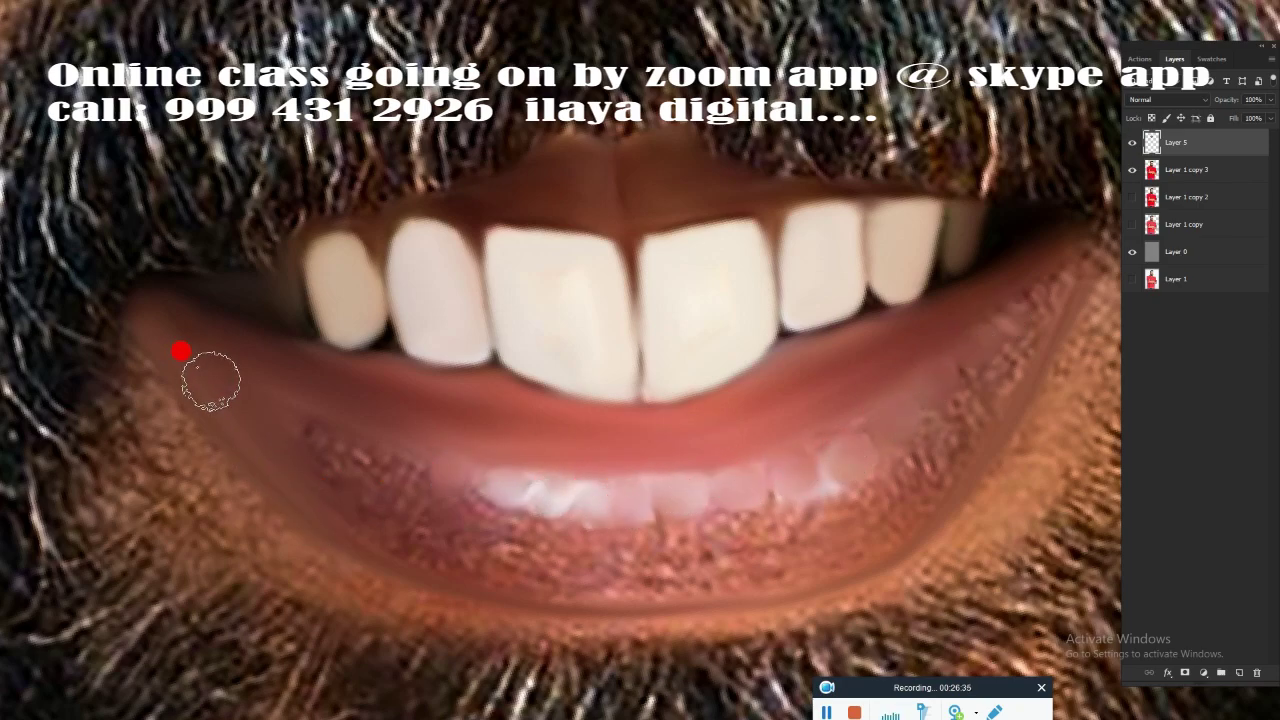
Step: Smudge the lower lip corner to corner and its highlights into a smooth glossy band
mouse_move(180, 350)
mouse_down()
mouse_move(962, 312)
mouse_move(1017, 257)
mouse_move(713, 521)
mouse_up()
mouse_move(858, 522)
mouse_down()
mouse_move(900, 509)
mouse_move(651, 557)
mouse_move(286, 400)
mouse_move(921, 405)
mouse_up()
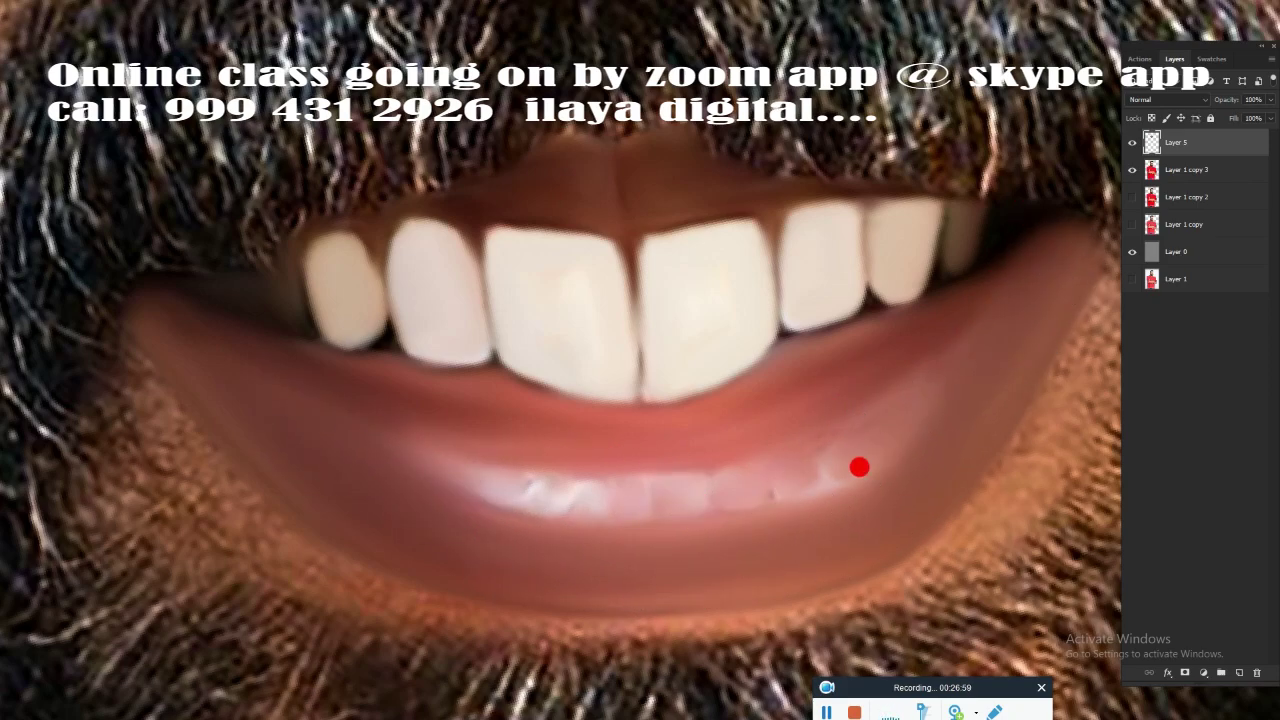
scroll(860, 467, down, 3)
scroll(723, 329, up, 3)
scroll(855, 343, up, 2)
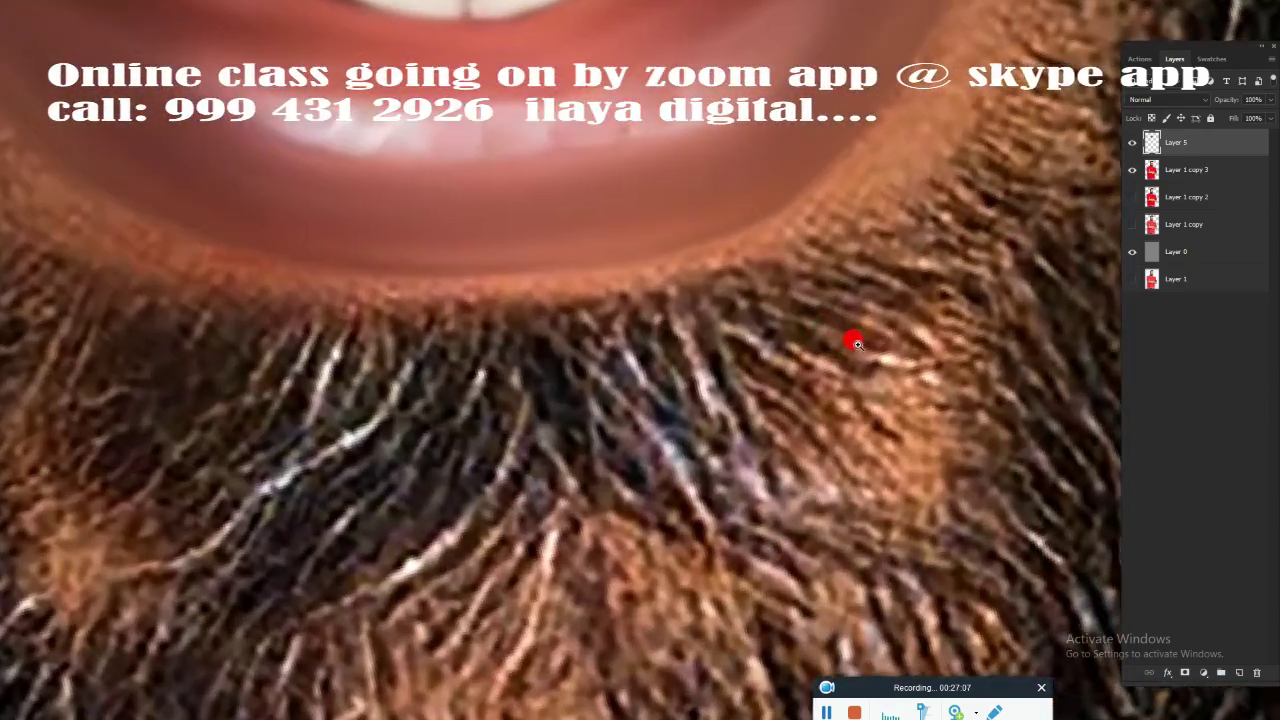
scroll(857, 343, up, 1)
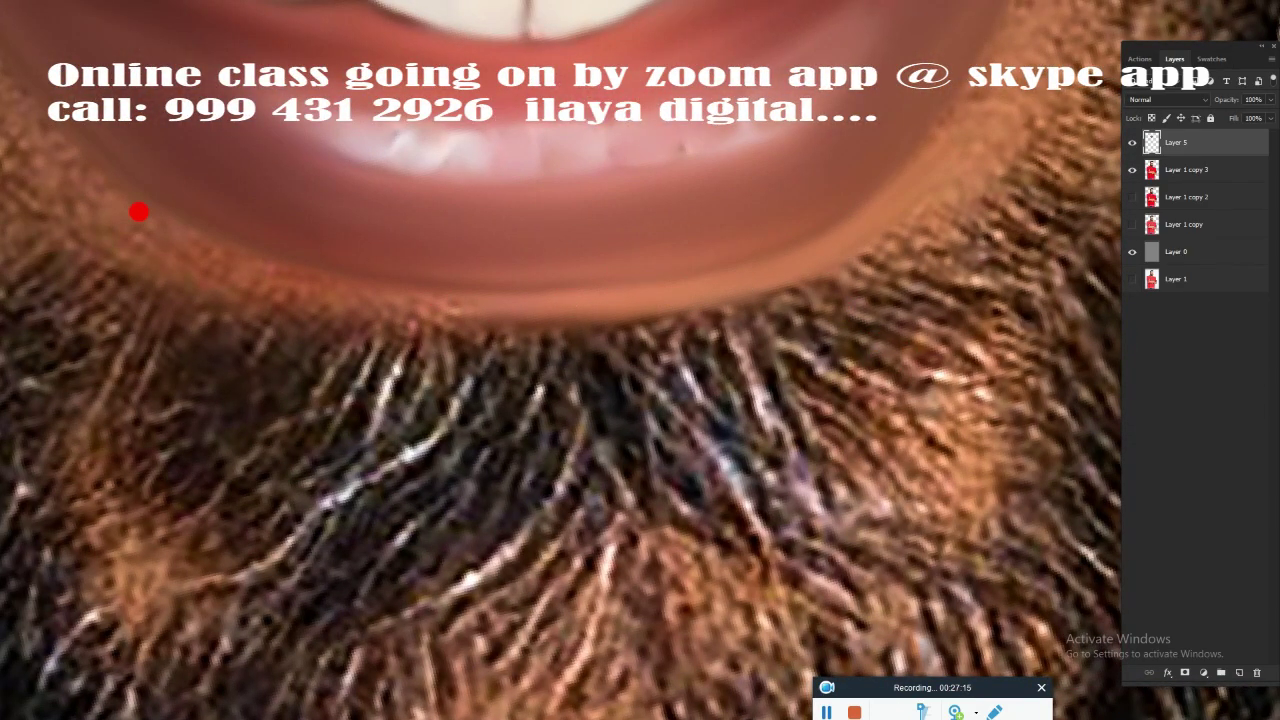
scroll(820, 357, down, 3)
scroll(743, 374, up, 2)
scroll(751, 283, up, 1)
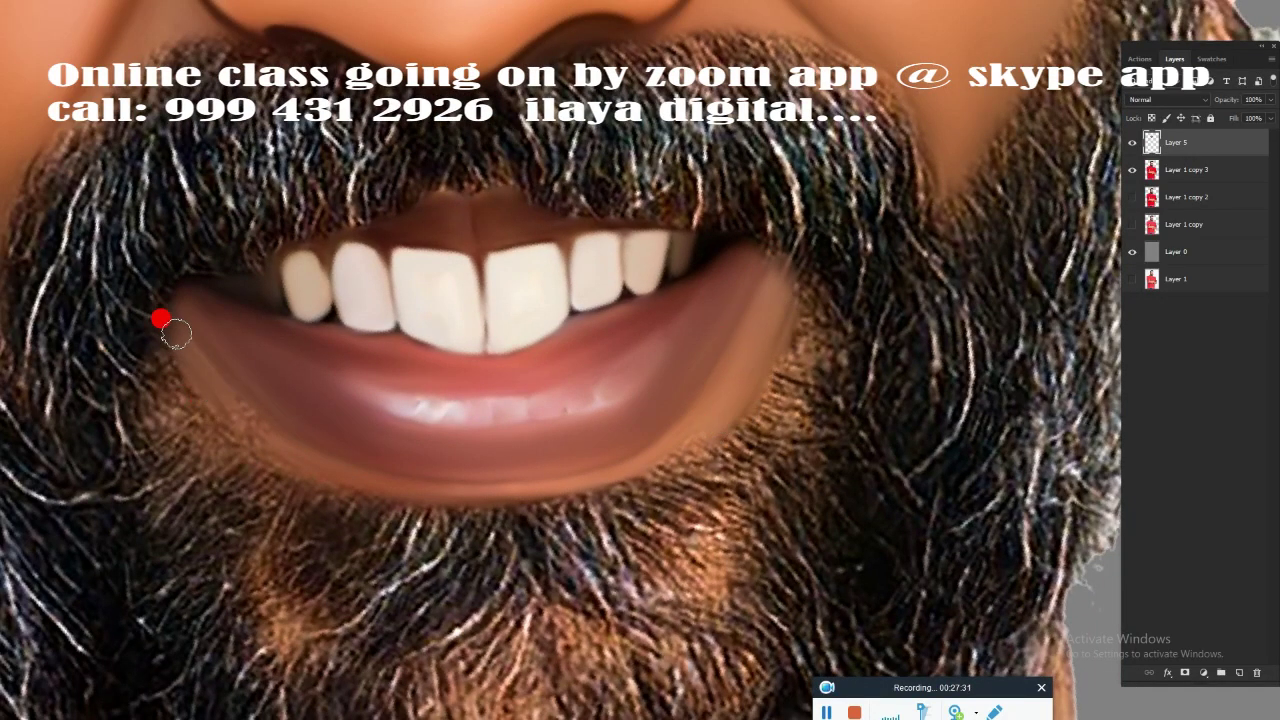
scroll(726, 431, down, 2)
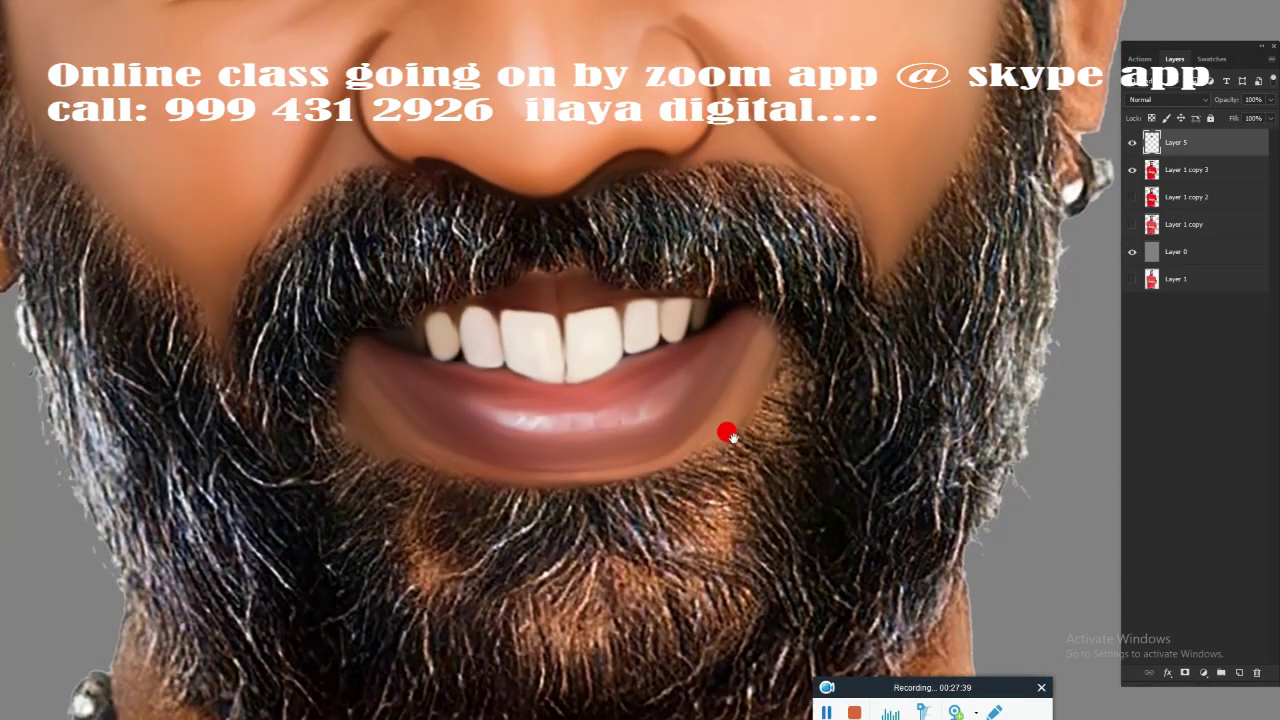
scroll(589, 537, down, 1)
scroll(600, 272, up, 2)
scroll(600, 272, up, 1)
Step: Smudge the left ear's top shading, rim highlight and inner shading into soft blends
scroll(600, 272, left, 2)
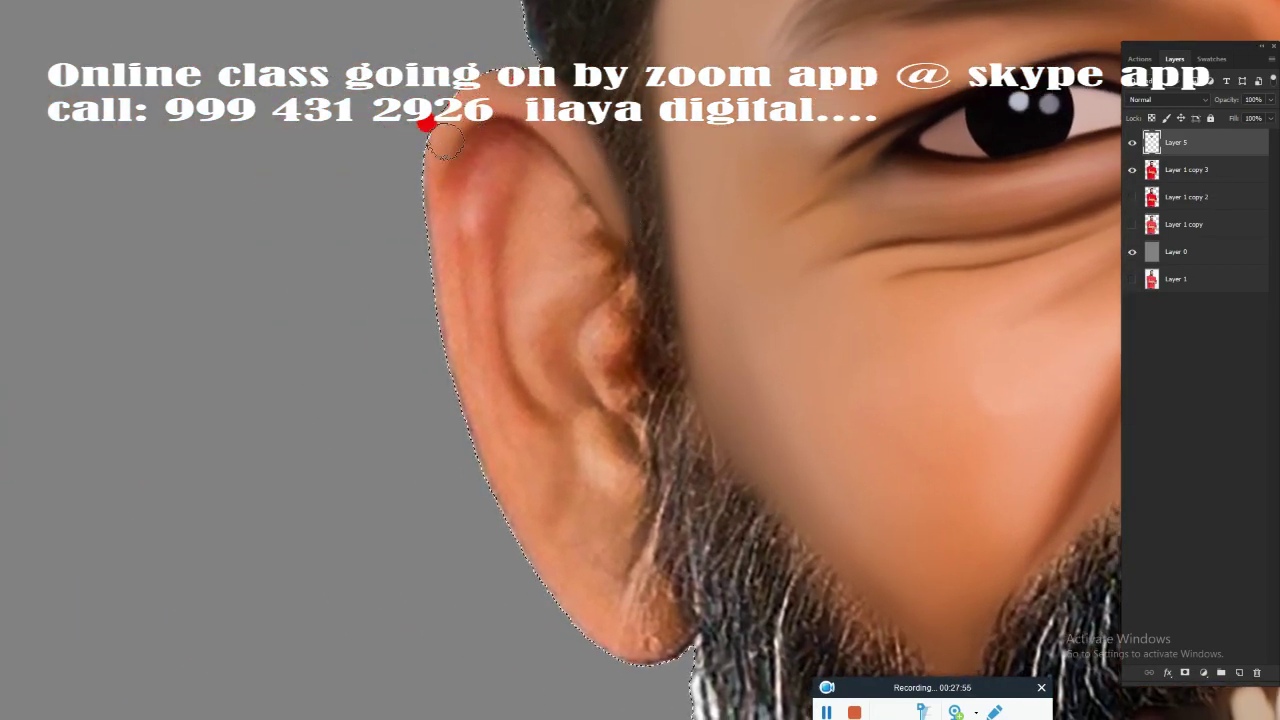
mouse_move(607, 612)
mouse_down()
mouse_move(658, 613)
mouse_move(615, 445)
mouse_move(619, 250)
mouse_up()
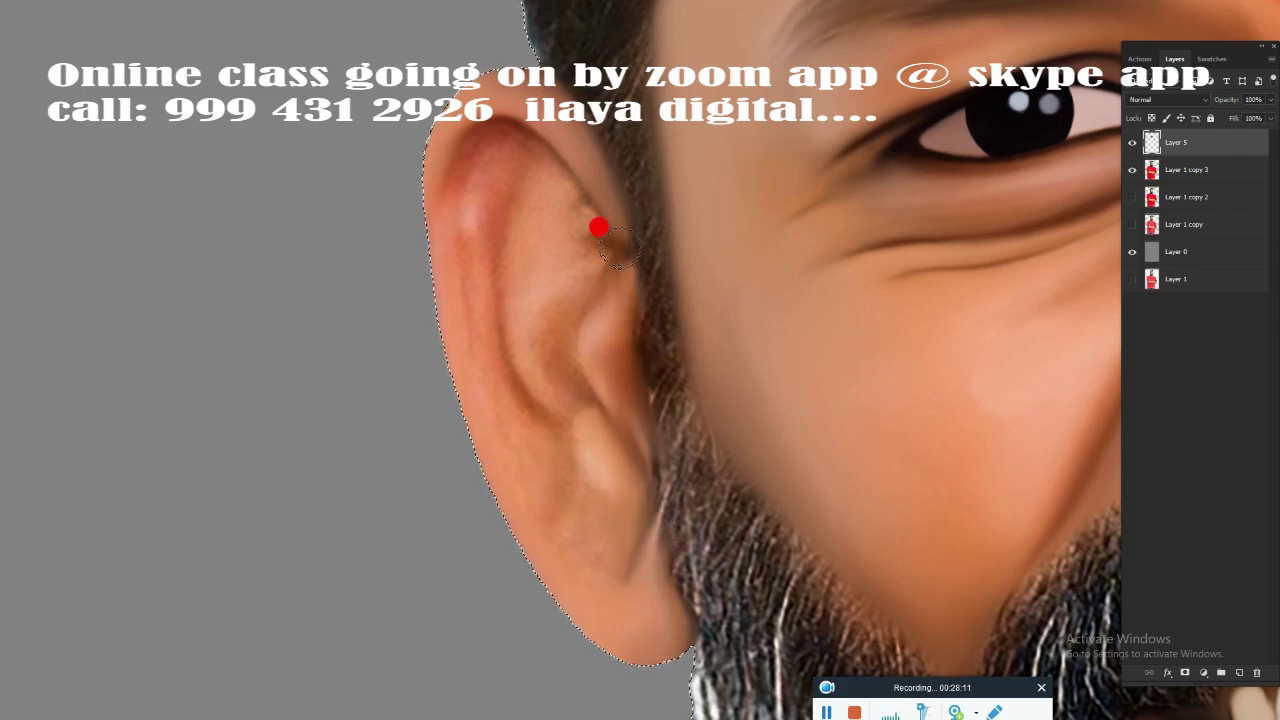
drag(553, 197, 509, 176)
mouse_move(541, 353)
mouse_down()
mouse_move(469, 154)
mouse_move(431, 217)
mouse_move(540, 189)
mouse_move(435, 345)
mouse_up()
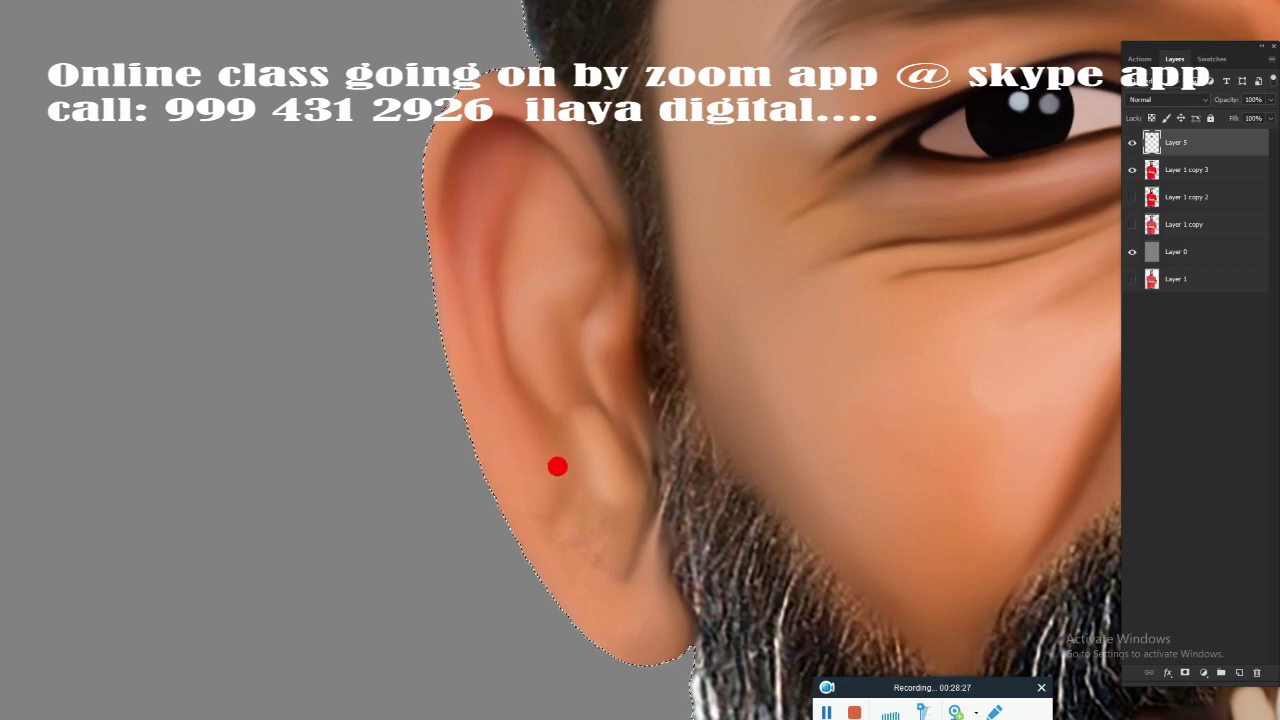
Step: Smooth the right ear from lobe to top and along its outer edge
drag(551, 617, 443, 543)
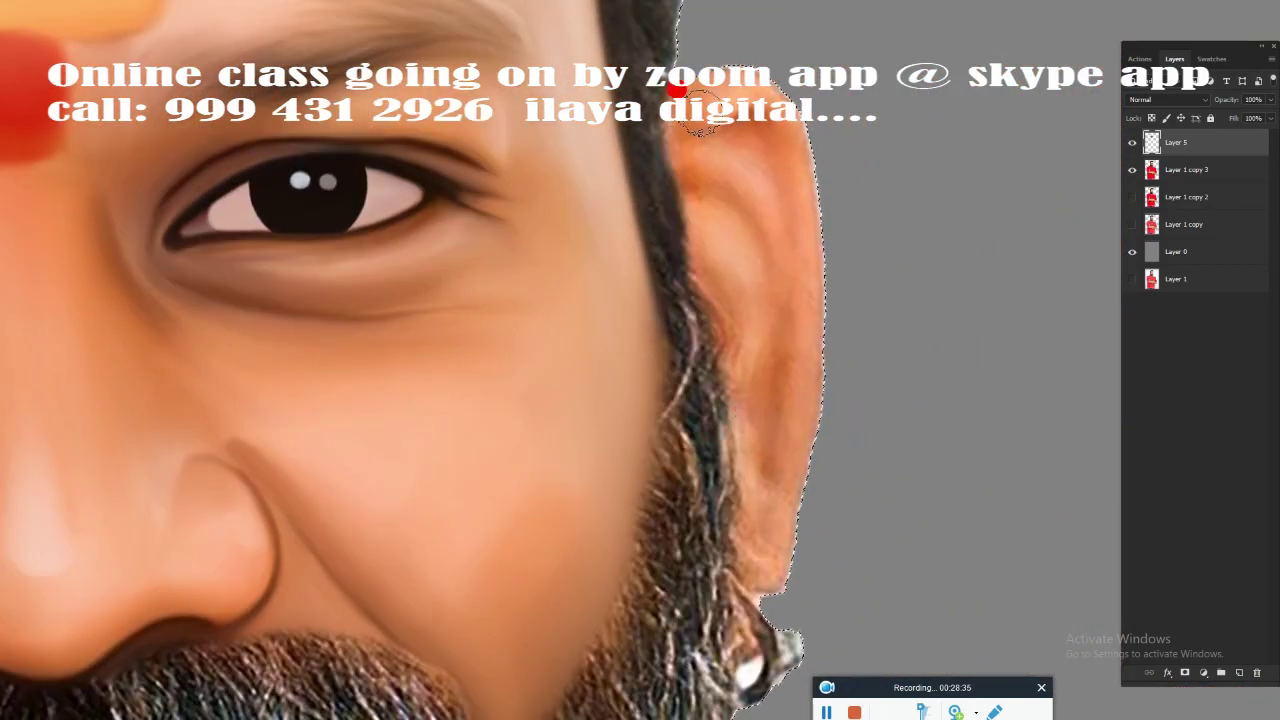
mouse_move(677, 90)
mouse_down()
mouse_move(789, 197)
mouse_move(734, 514)
mouse_up()
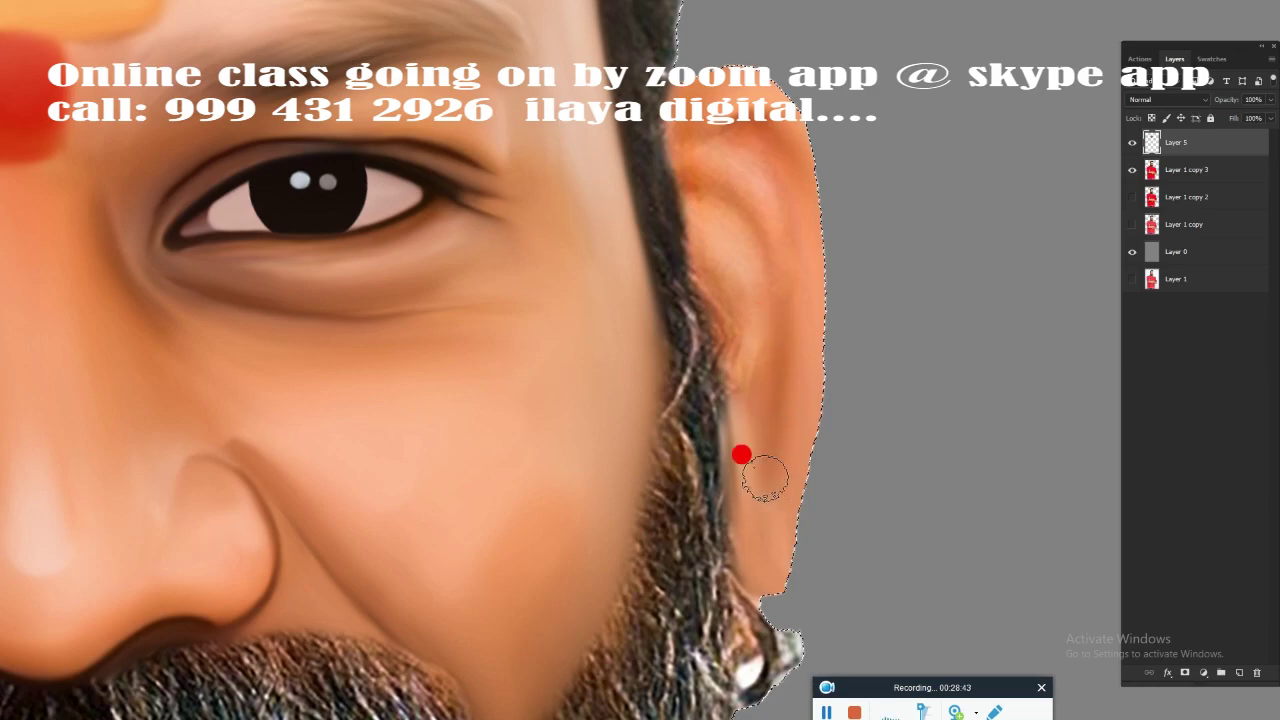
mouse_move(741, 455)
mouse_down()
mouse_move(720, 423)
mouse_move(695, 196)
mouse_up()
mouse_move(753, 143)
mouse_down()
mouse_move(808, 181)
mouse_move(786, 326)
mouse_move(935, 435)
mouse_move(794, 437)
mouse_move(843, 286)
mouse_up()
key(ctrl+minus)
drag(312, 403, 349, 387)
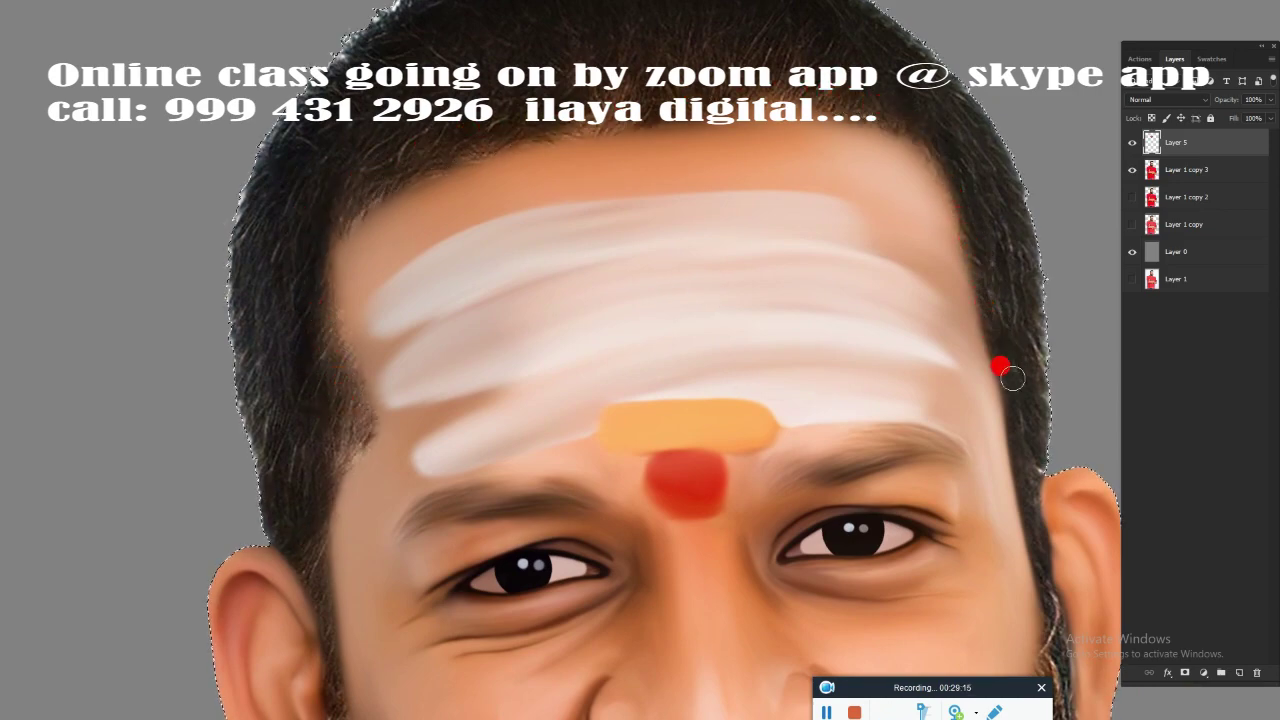
Step: Smudge the temple hairline and upper-left hairline into smooth, darker strokes
scroll(571, 343, up, 1)
scroll(686, 320, up, 1)
scroll(609, 286, up, 1)
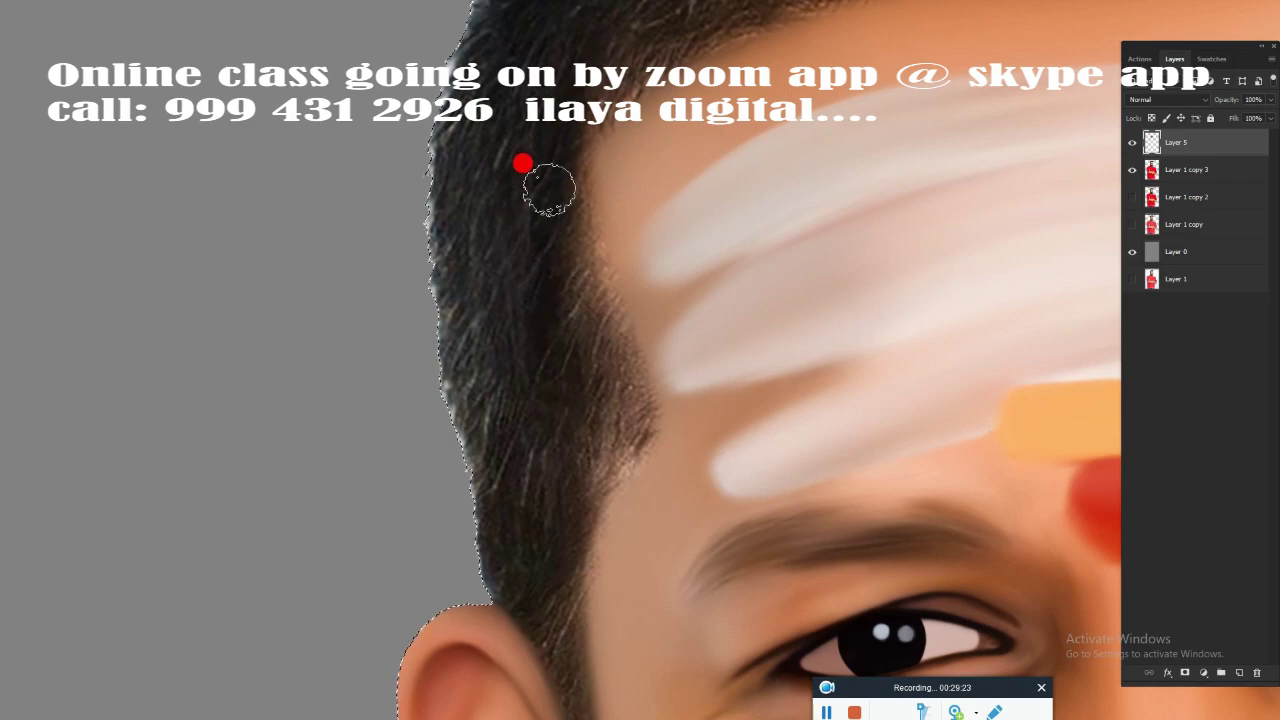
mouse_move(549, 189)
mouse_down()
mouse_move(540, 289)
mouse_move(580, 251)
mouse_move(613, 417)
mouse_move(650, 418)
mouse_up()
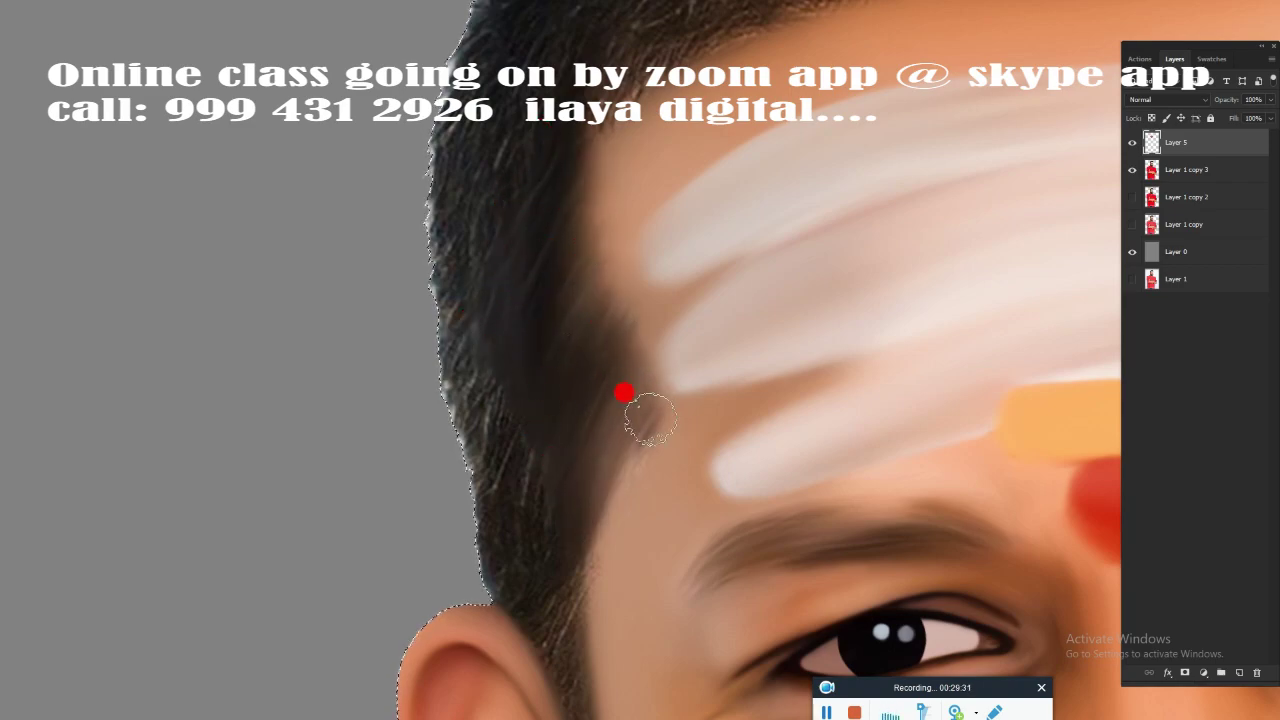
scroll(503, 483, down, 3)
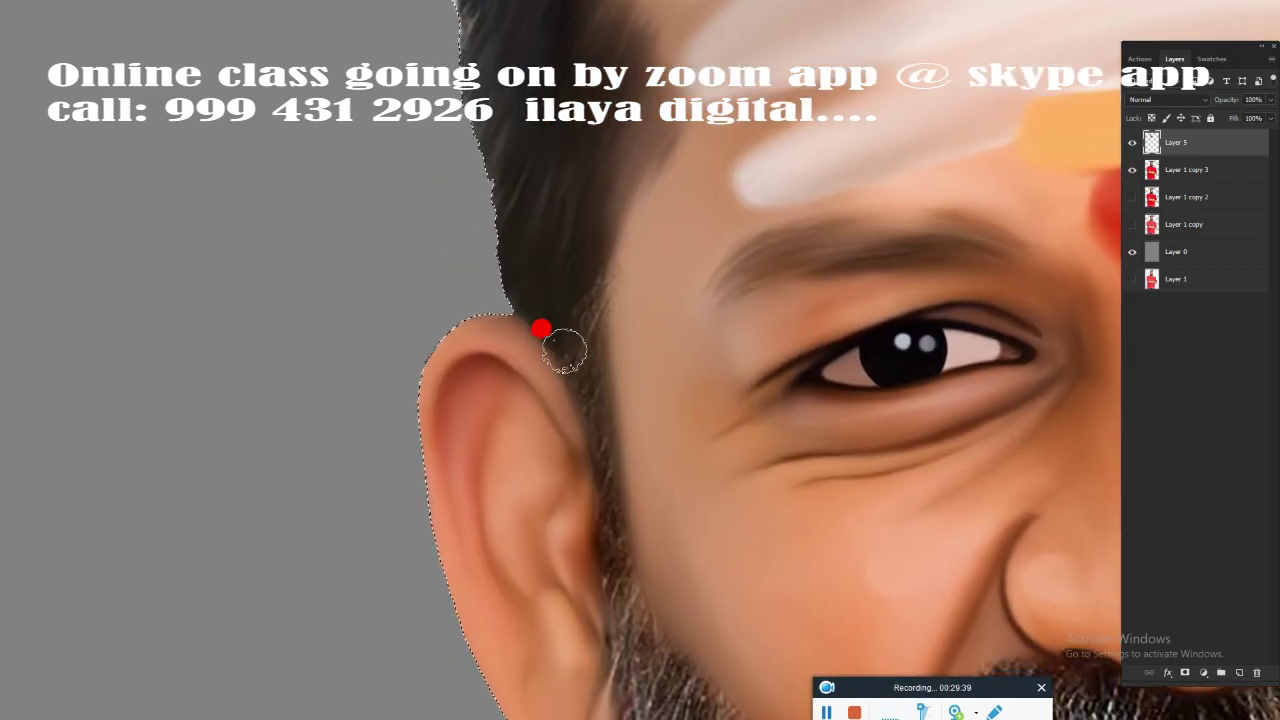
scroll(557, 480, up, 2)
scroll(557, 506, up, 2)
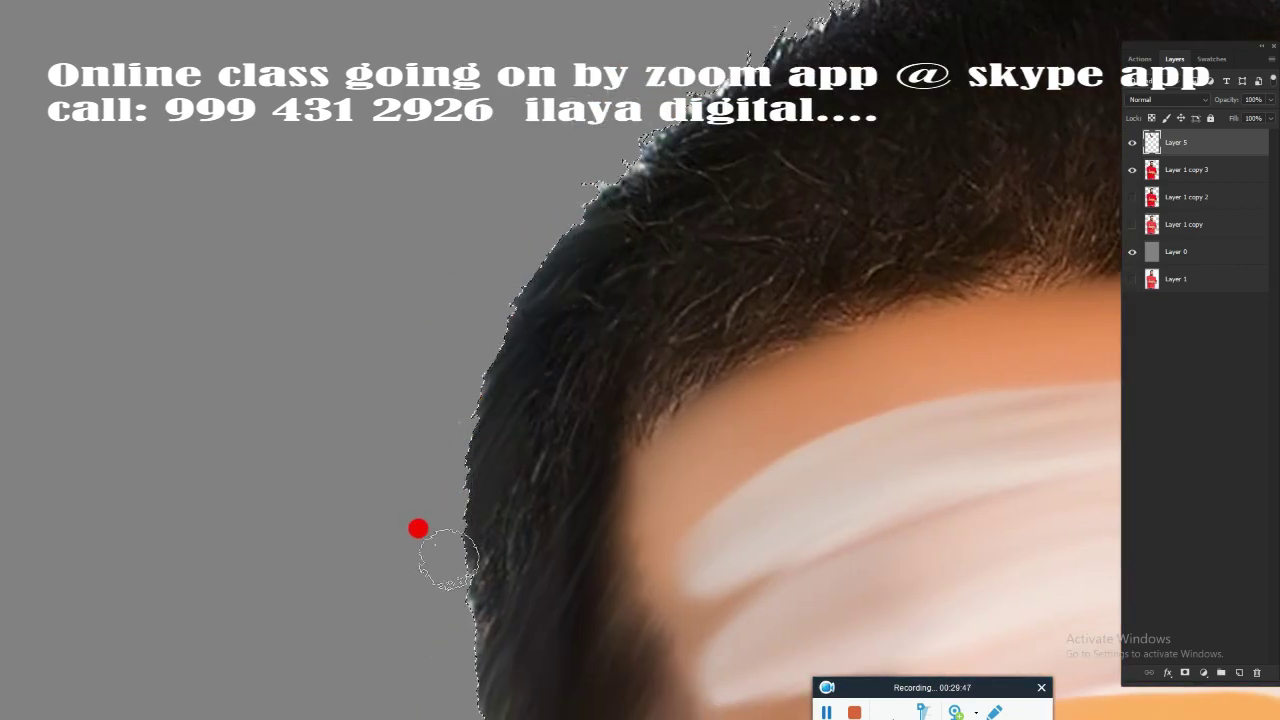
drag(757, 336, 445, 390)
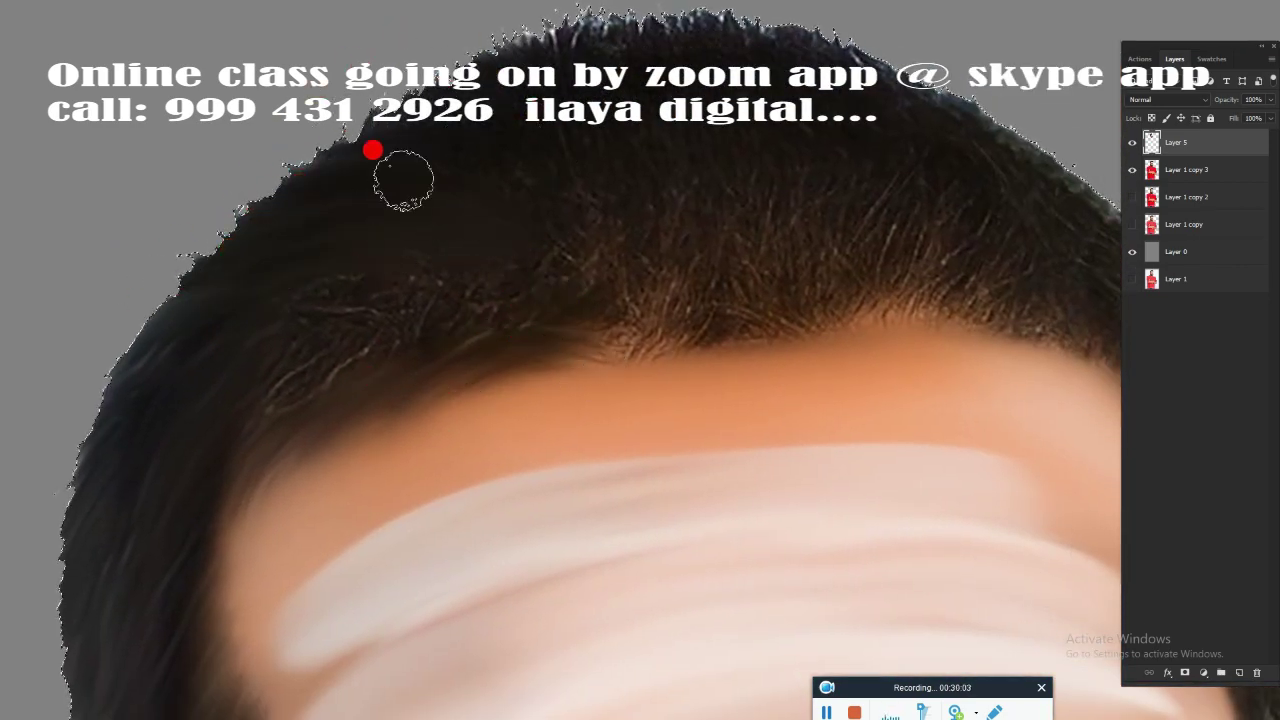
mouse_move(684, 148)
mouse_down()
mouse_move(240, 181)
mouse_move(163, 457)
mouse_move(482, 299)
mouse_move(467, 276)
mouse_up()
Step: Smooth the hair across the top of the head toward the right-side edge
drag(916, 249, 666, 329)
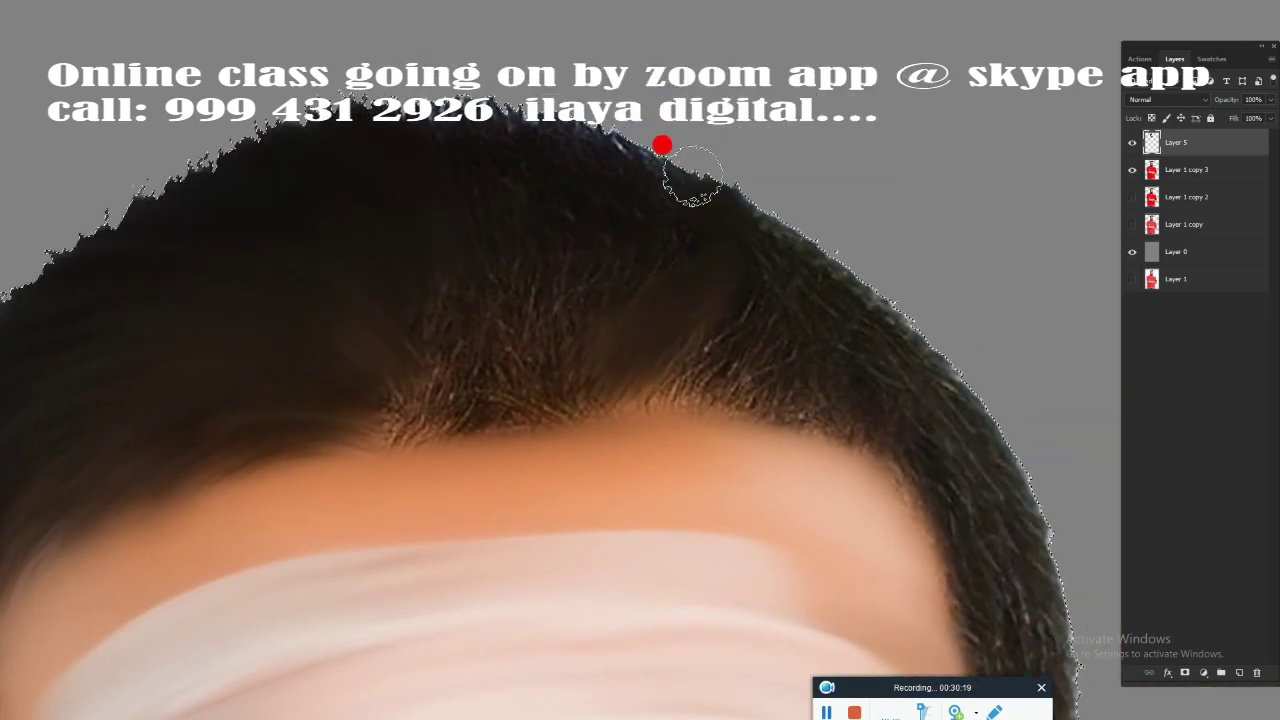
mouse_move(455, 85)
mouse_down()
mouse_move(548, 225)
mouse_move(423, 386)
mouse_move(491, 363)
mouse_move(293, 460)
mouse_up()
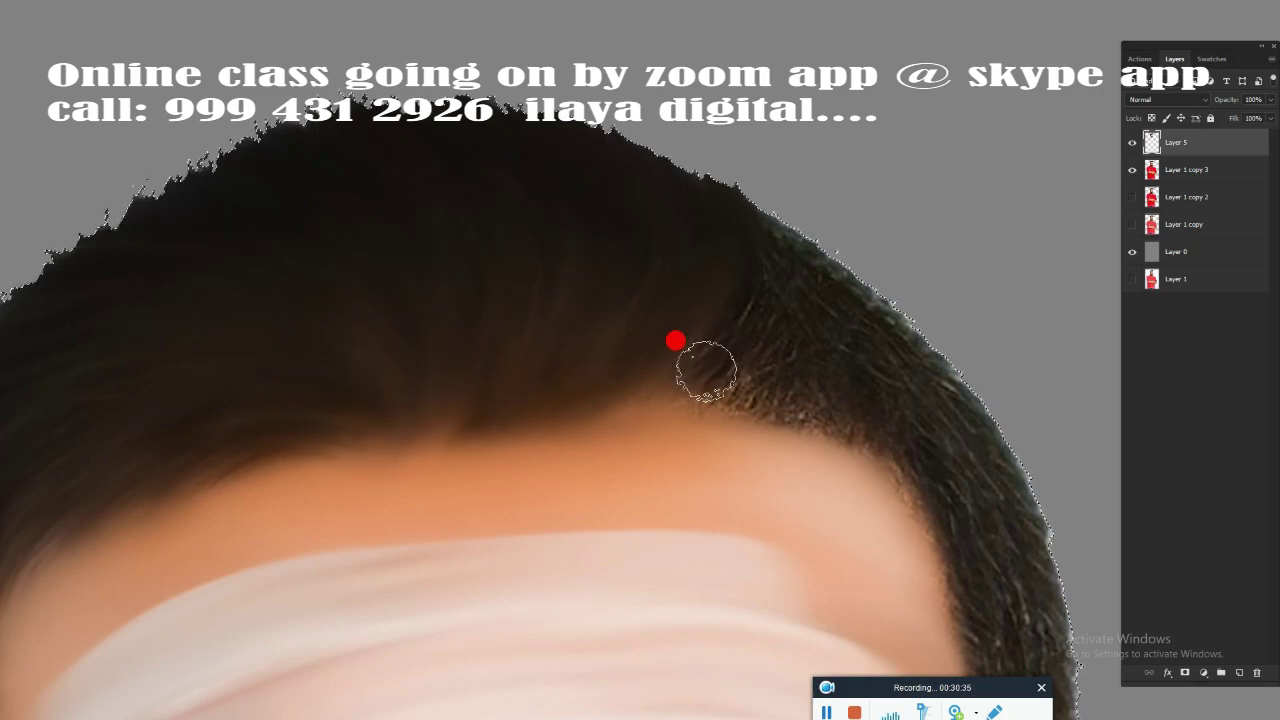
drag(646, 340, 531, 191)
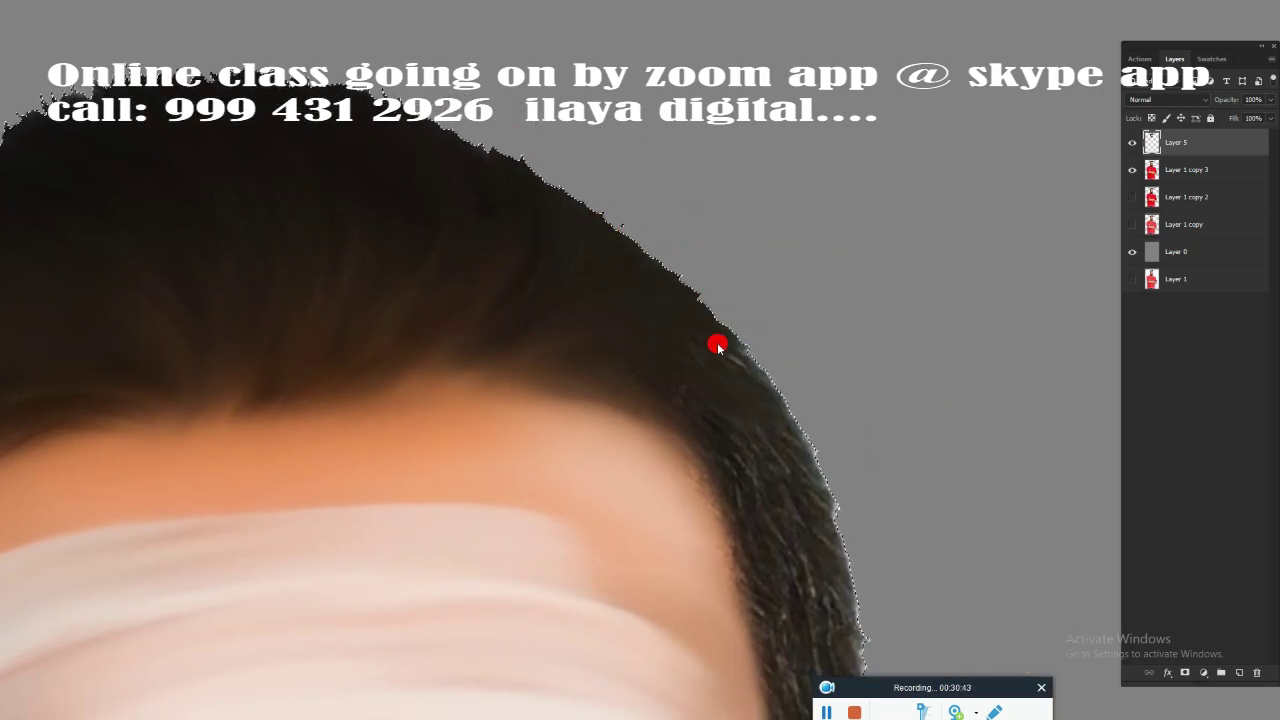
scroll(717, 346, down, 3)
scroll(829, 303, down, 2)
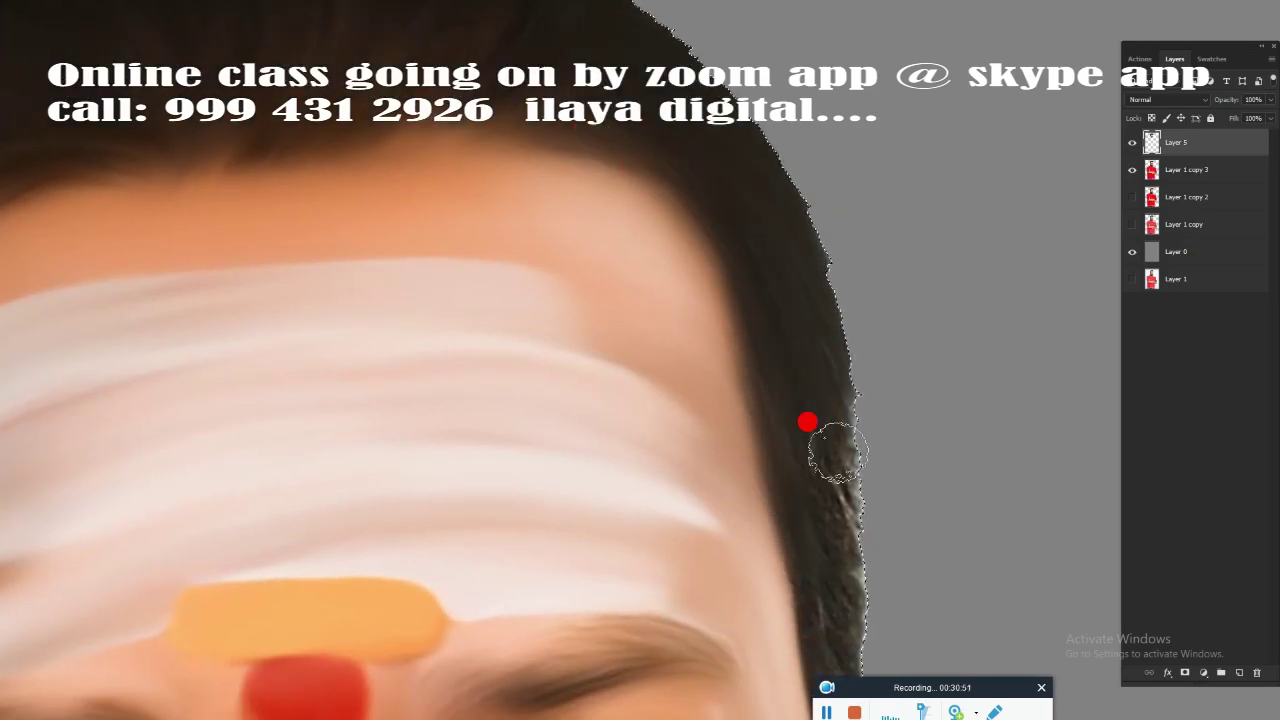
scroll(760, 300, down, 3)
scroll(780, 160, down, 3)
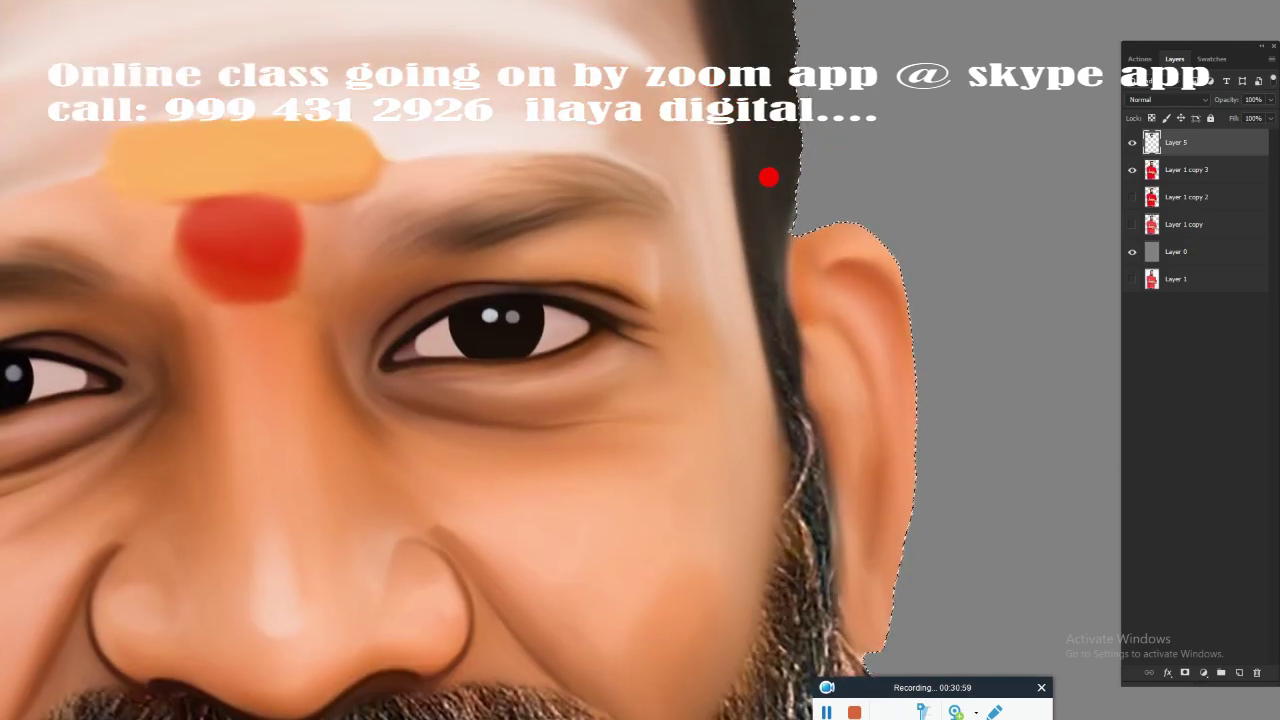
Step: Smooth the lower beard edge along the jaw
scroll(812, 520, down, 4)
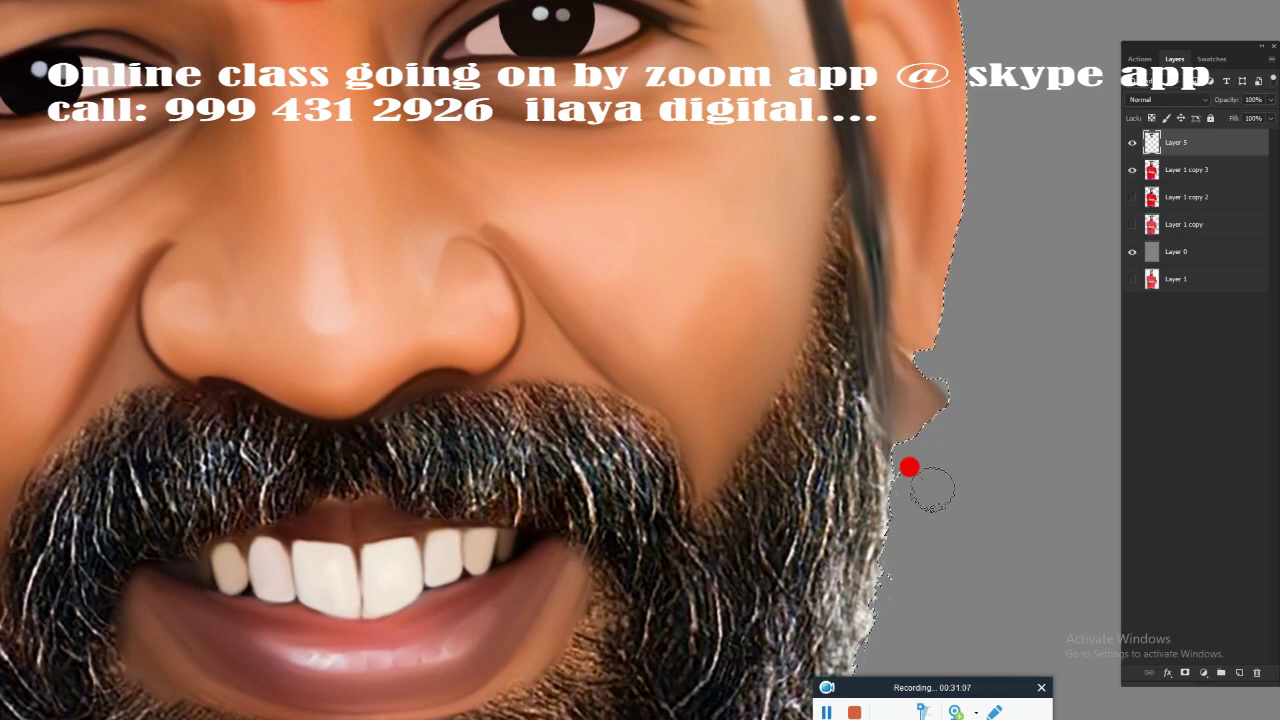
scroll(909, 467, down, 5)
scroll(829, 434, down, 4)
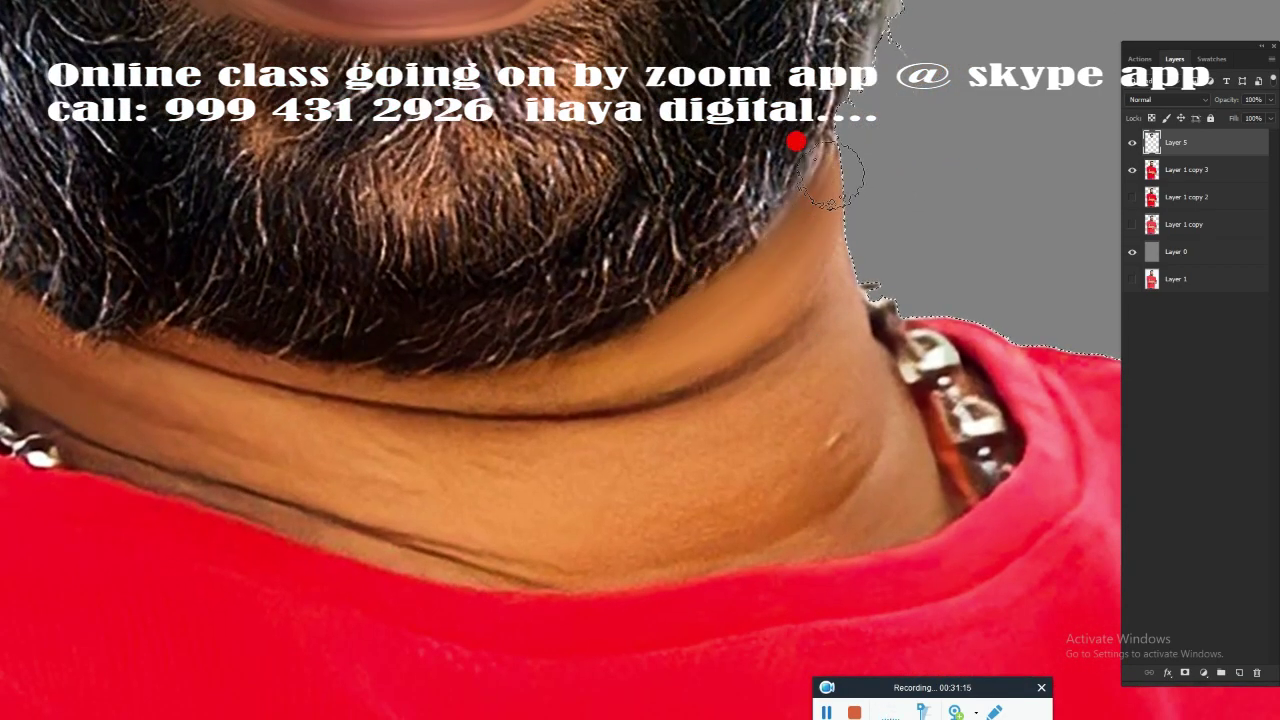
mouse_move(617, 306)
mouse_down()
mouse_move(452, 347)
mouse_move(646, 357)
mouse_move(714, 451)
mouse_move(808, 457)
mouse_move(581, 415)
mouse_up()
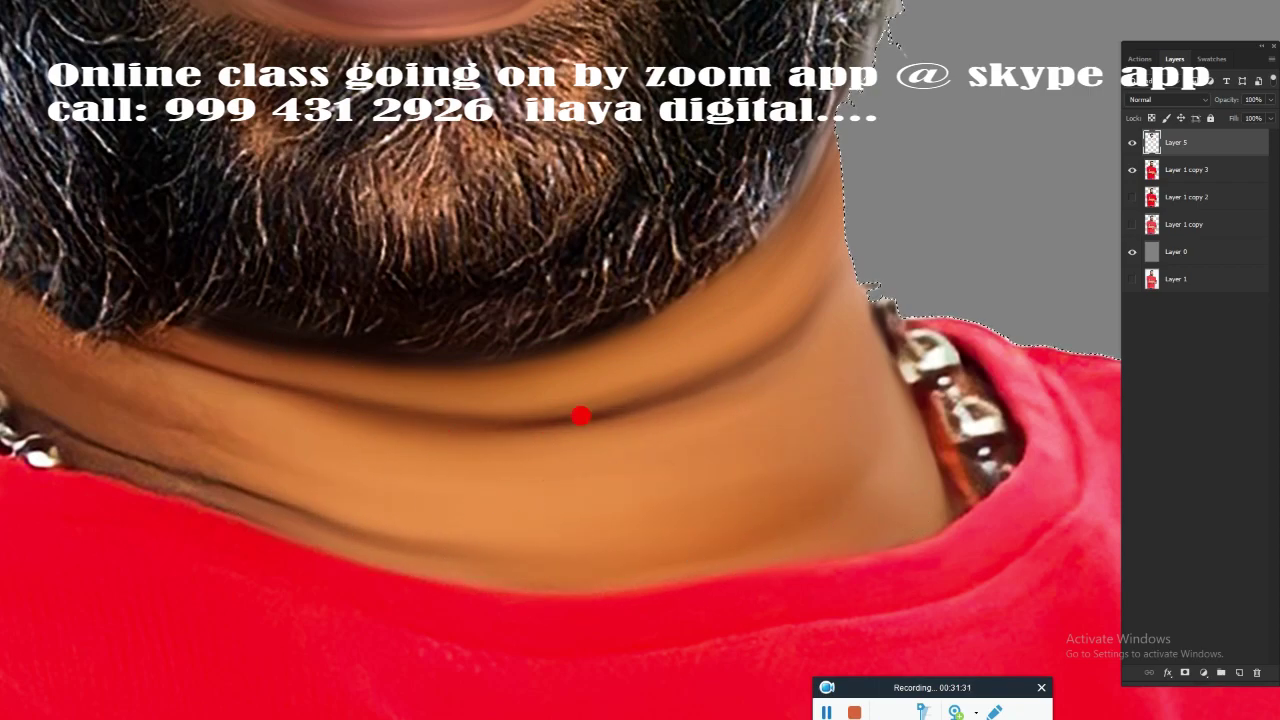
scroll(1046, 349, right, 5)
scroll(1046, 349, down, 2)
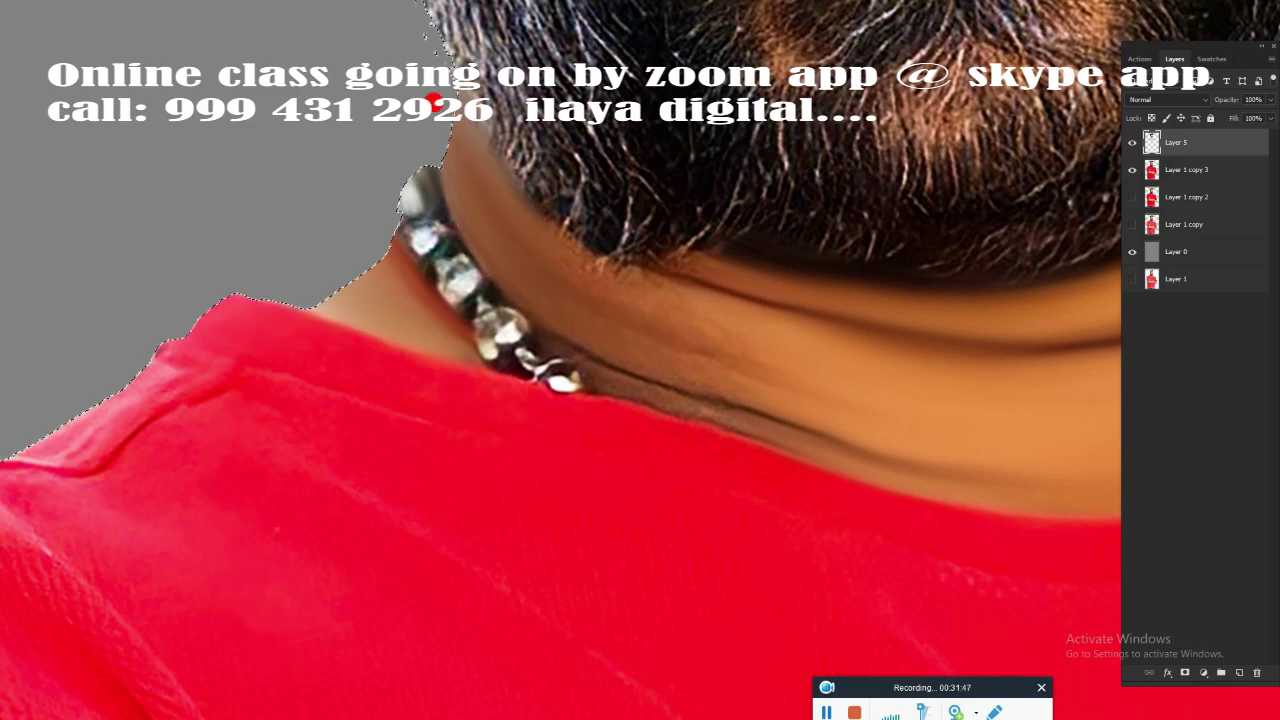
Step: Smudge the neck skin and the necklace beads into soft grey shading
mouse_move(433, 100)
mouse_down()
mouse_move(508, 171)
mouse_move(654, 217)
mouse_move(523, 217)
mouse_move(611, 222)
mouse_up()
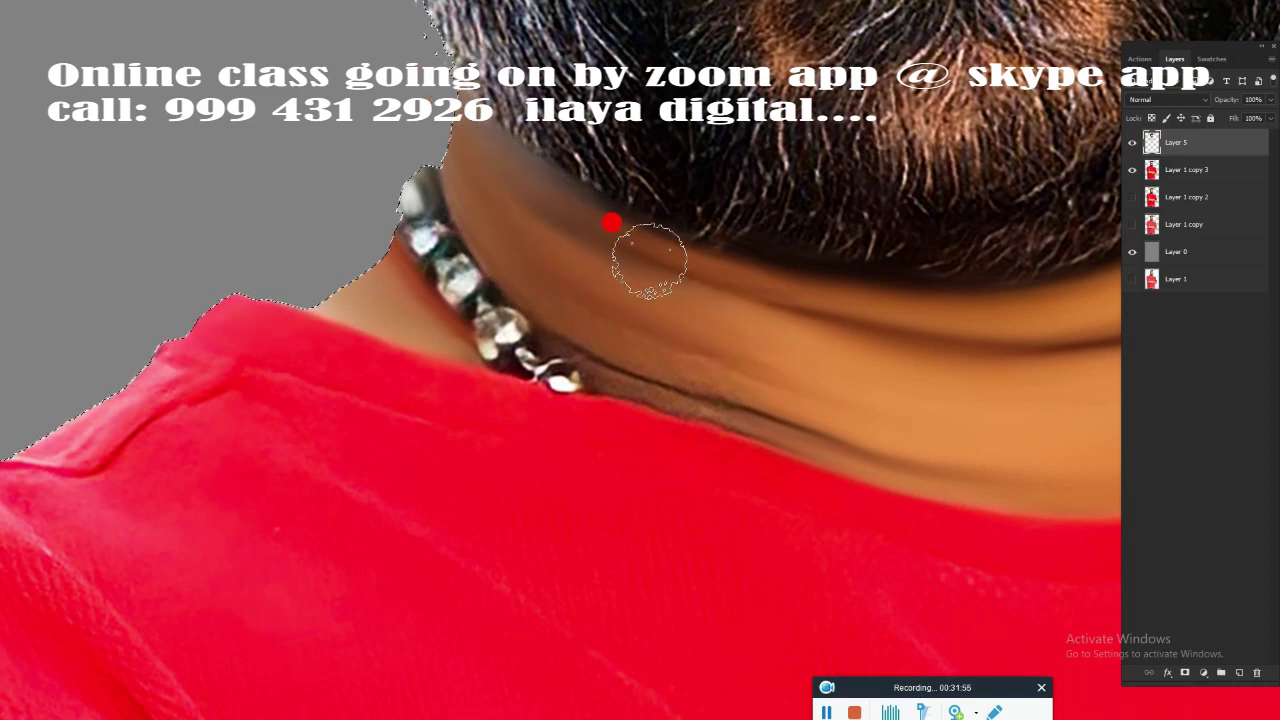
mouse_move(443, 265)
mouse_down()
mouse_move(475, 318)
mouse_move(537, 369)
mouse_up()
mouse_move(478, 293)
mouse_down()
mouse_move(428, 206)
mouse_move(491, 343)
mouse_up()
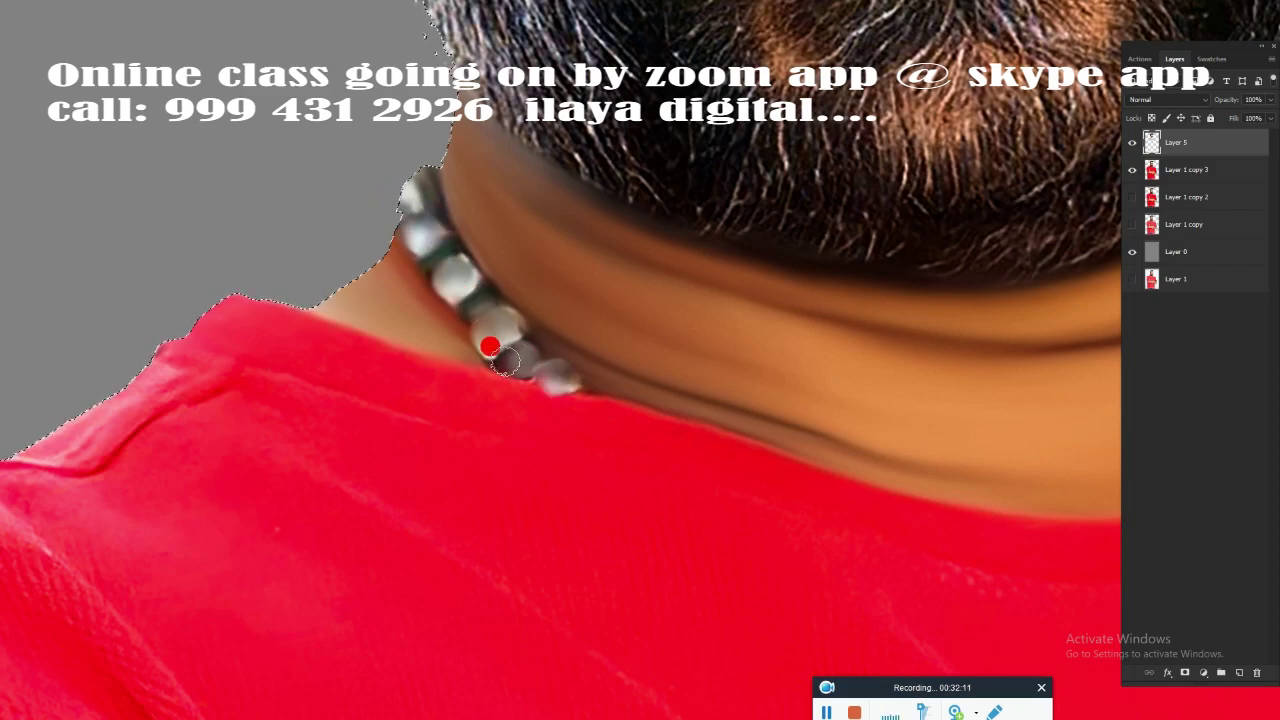
scroll(509, 263, down, 2)
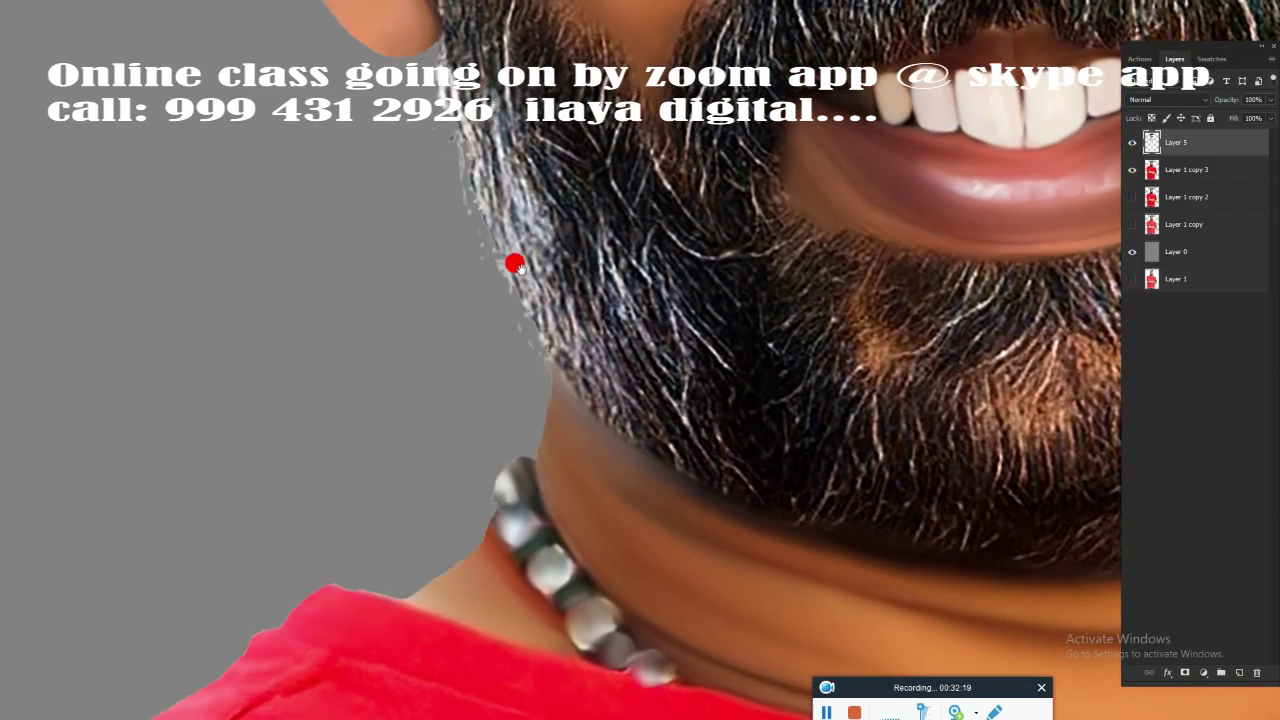
scroll(497, 352, down, 1)
scroll(740, 458, down, 2)
scroll(735, 450, up, 2)
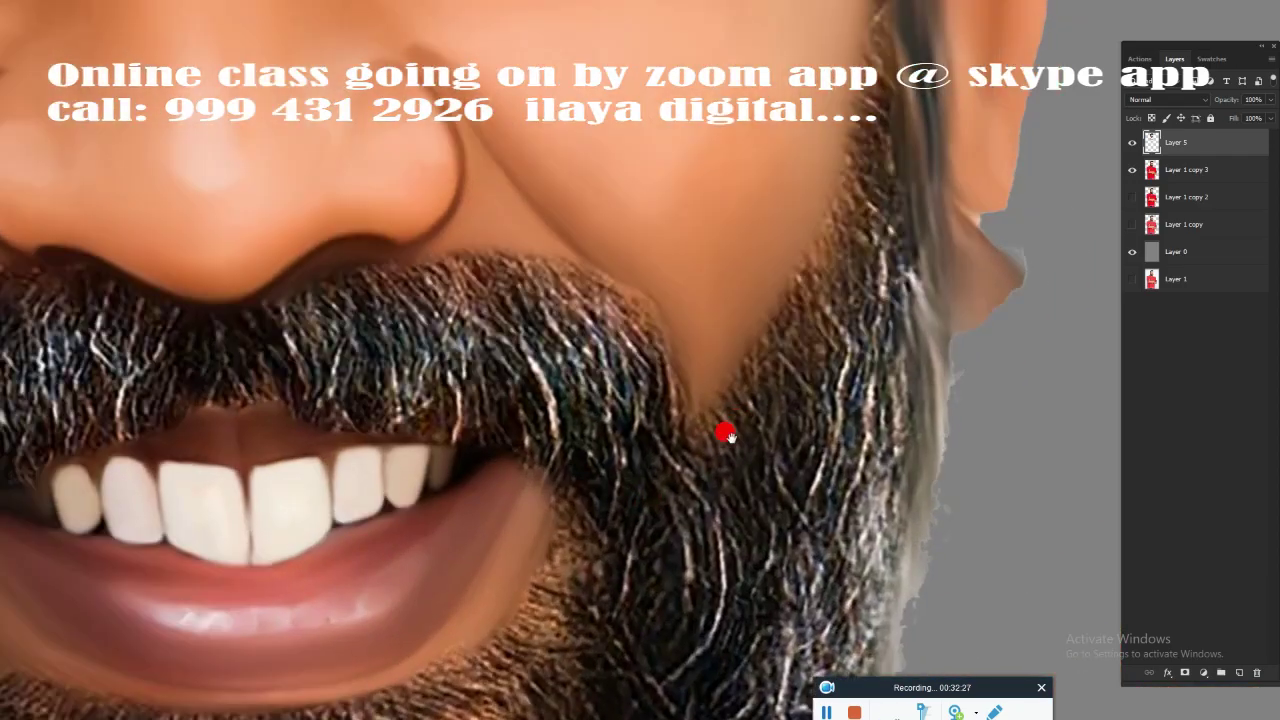
scroll(860, 410, up, 1)
Step: Add a new layer and smudge the moustache strands down toward the lip line
key(ctrl+shift+alt+n)
scroll(686, 326, up, 1)
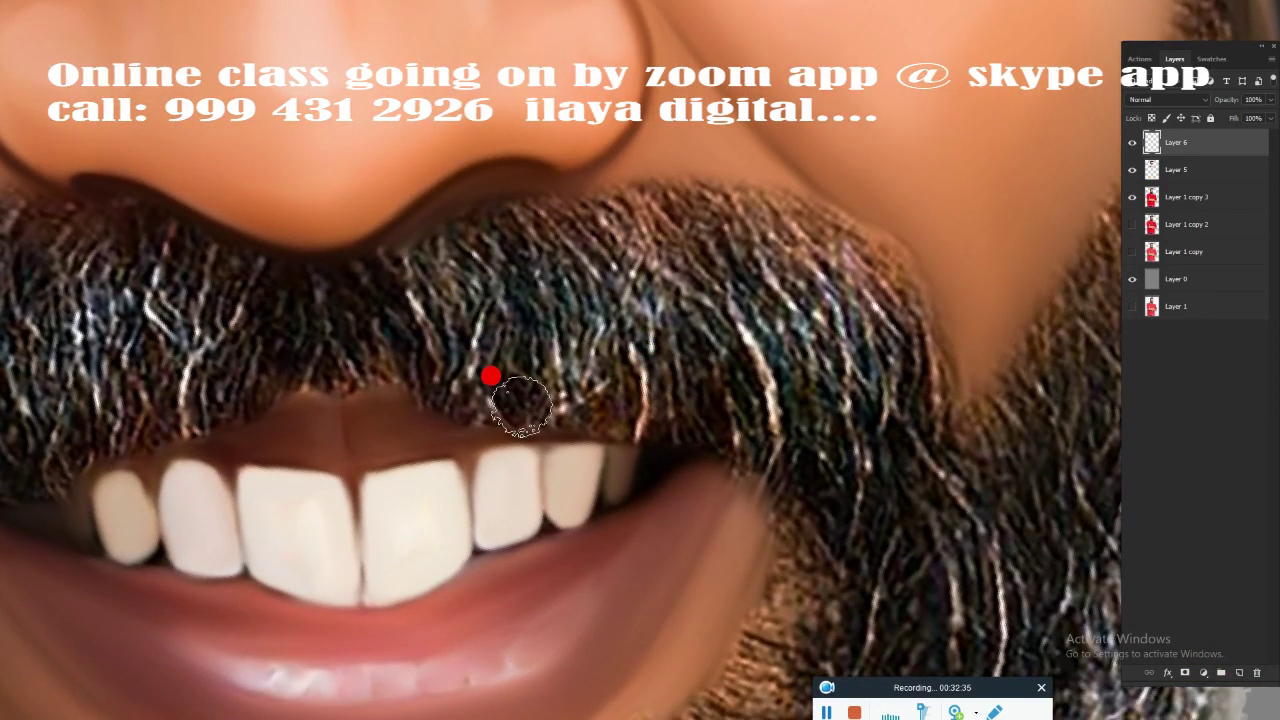
drag(651, 184, 920, 330)
mouse_move(400, 245)
mouse_down()
mouse_move(552, 212)
mouse_move(709, 208)
mouse_up()
mouse_move(351, 293)
mouse_down()
mouse_move(371, 400)
mouse_move(434, 417)
mouse_move(509, 394)
mouse_move(633, 430)
mouse_move(735, 434)
mouse_move(850, 463)
mouse_move(952, 529)
mouse_move(945, 506)
mouse_up()
mouse_move(470, 290)
mouse_down()
mouse_move(500, 260)
mouse_move(654, 354)
mouse_move(789, 340)
mouse_move(904, 372)
mouse_move(803, 337)
mouse_move(829, 489)
mouse_up()
drag(250, 349, 700, 429)
Step: Smudge the left-side beard and the dark moustache strands right of centre
mouse_move(190, 560)
mouse_down()
mouse_move(218, 408)
mouse_move(291, 420)
mouse_move(449, 397)
mouse_move(380, 246)
mouse_move(500, 282)
mouse_move(571, 337)
mouse_move(696, 341)
mouse_up()
scroll(529, 306, down, 2)
drag(789, 280, 663, 357)
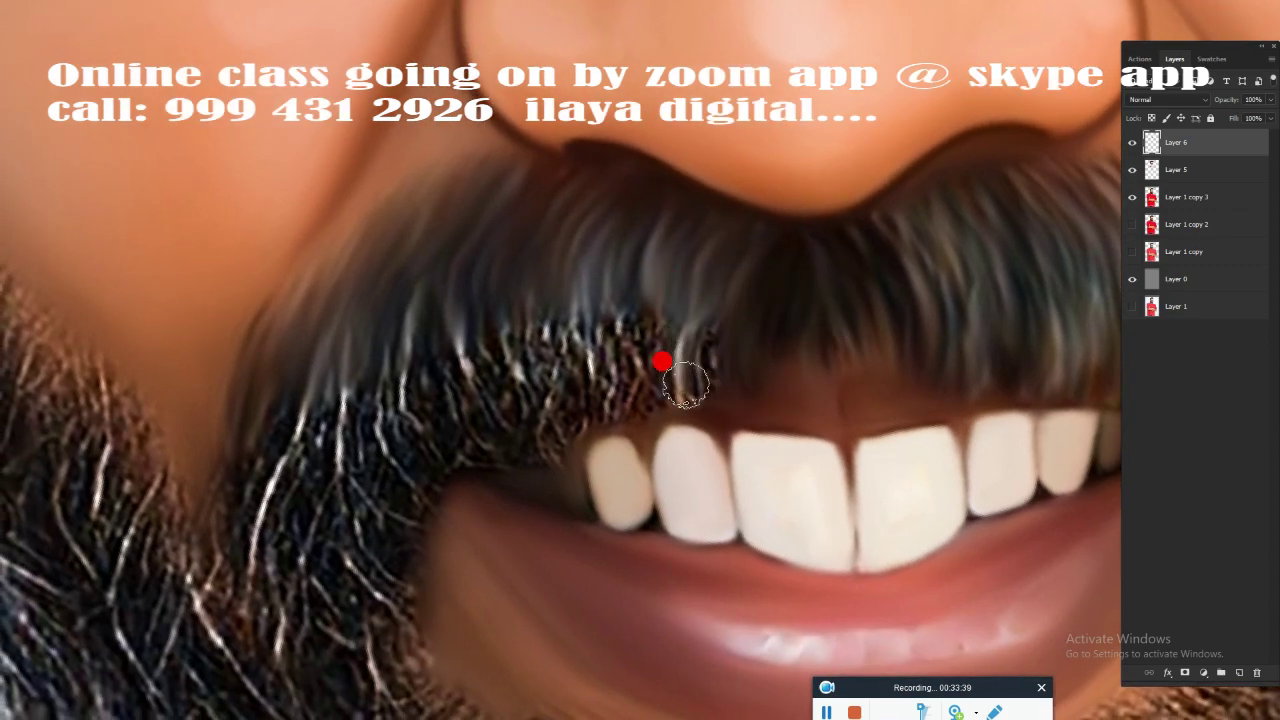
mouse_move(214, 480)
mouse_down()
mouse_move(299, 335)
mouse_move(354, 480)
mouse_move(514, 414)
mouse_move(509, 274)
mouse_move(643, 371)
mouse_move(670, 205)
mouse_up()
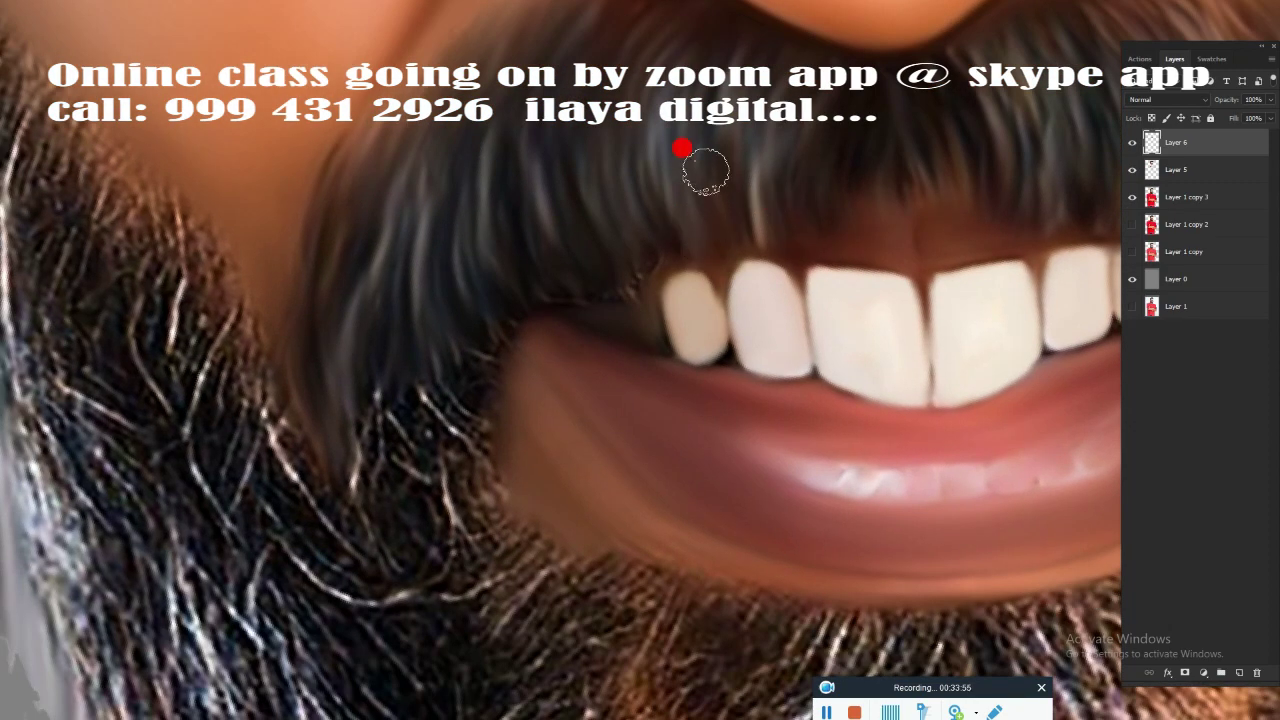
drag(648, 263, 491, 210)
drag(473, 350, 345, 500)
key(ctrl+minus)
key(ctrl+minus)
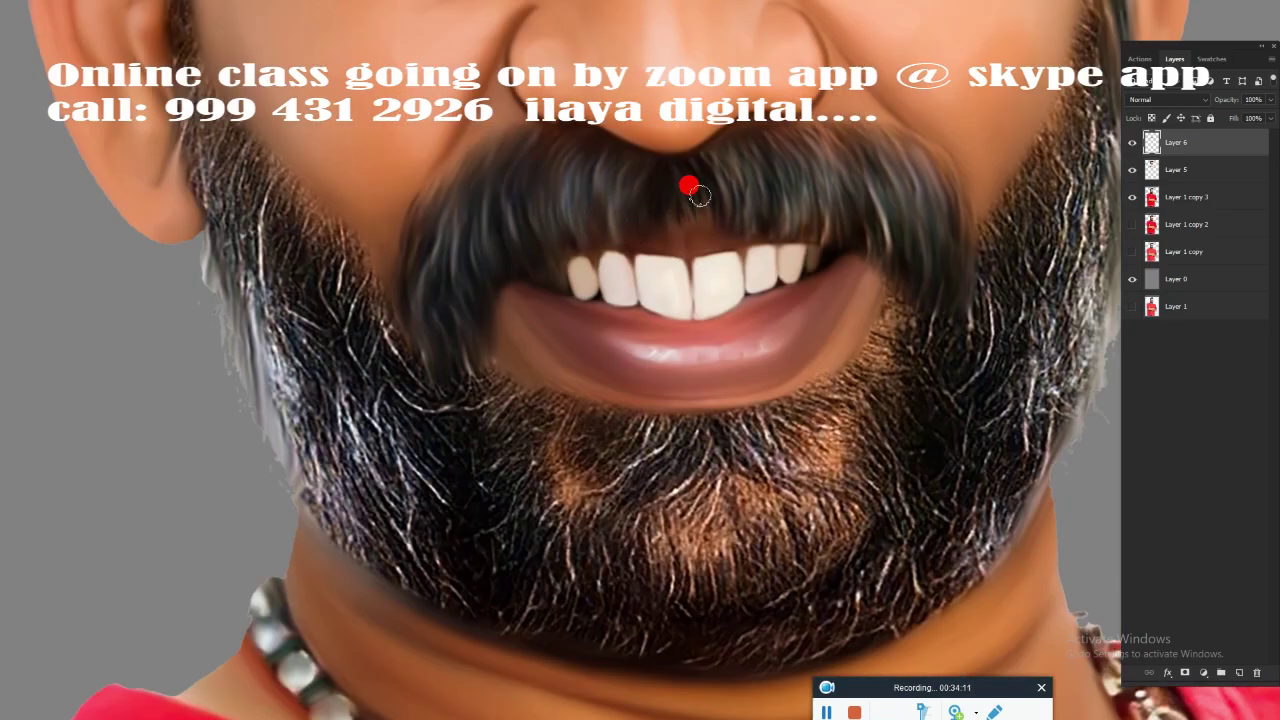
Step: Smooth the beard below the left ear and down along the jaw
mouse_move(688, 185)
mouse_down()
mouse_move(629, 477)
mouse_move(576, 305)
mouse_up()
mouse_move(458, 62)
mouse_down()
mouse_move(466, 271)
mouse_move(469, 197)
mouse_move(514, 251)
mouse_move(578, 452)
mouse_move(711, 434)
mouse_move(651, 483)
mouse_up()
scroll(651, 483, down, 3)
mouse_move(505, 300)
mouse_down()
mouse_move(434, 206)
mouse_move(486, 347)
mouse_move(557, 328)
mouse_up()
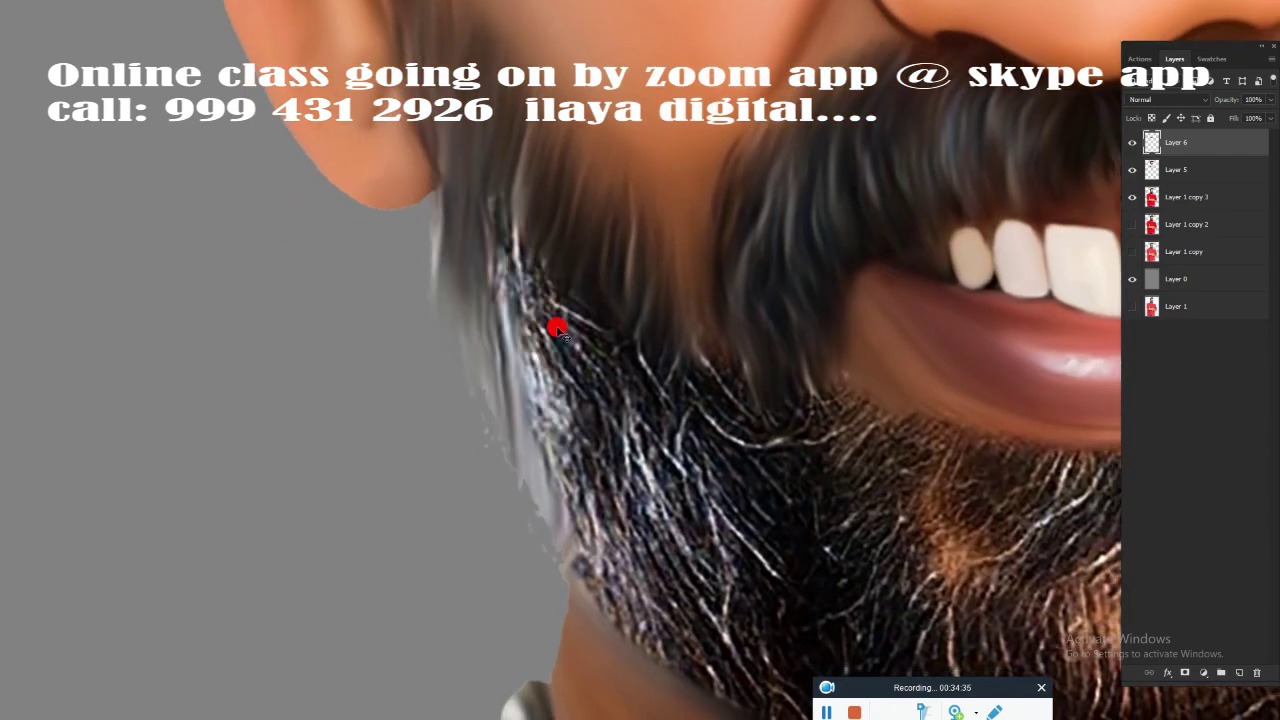
mouse_move(473, 281)
mouse_down()
mouse_move(526, 354)
mouse_move(617, 323)
mouse_move(598, 198)
mouse_up()
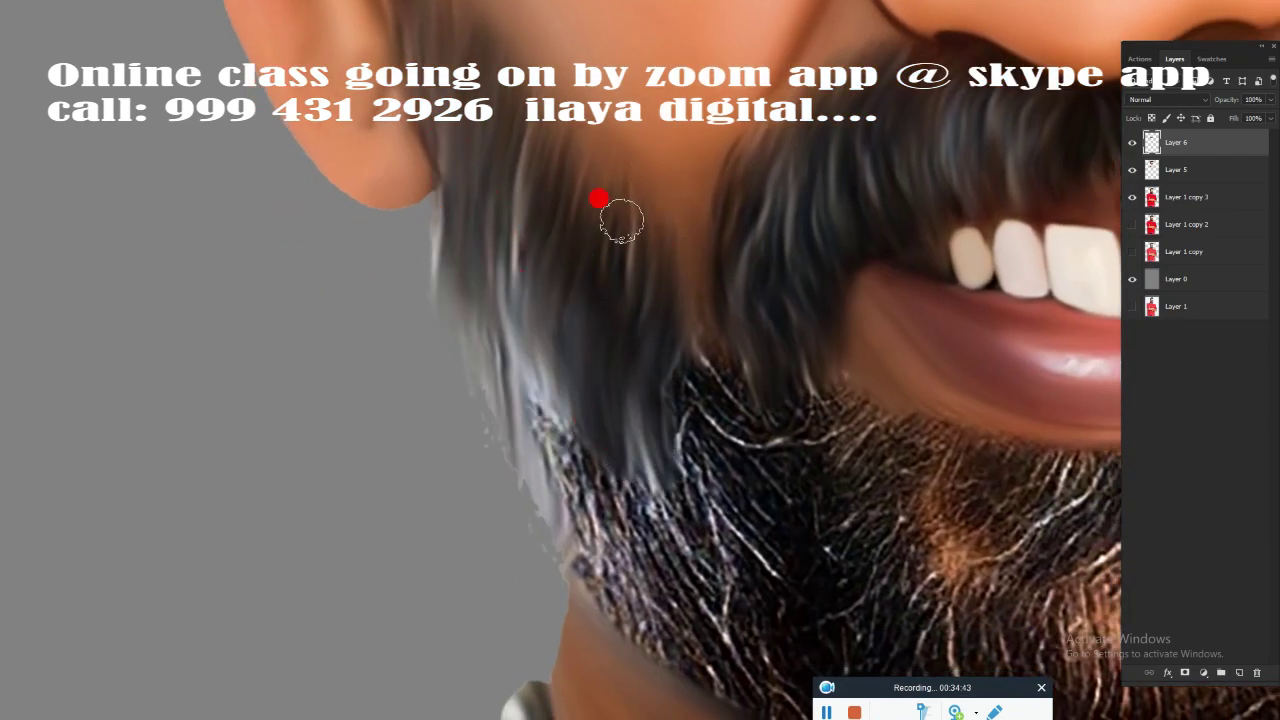
mouse_move(659, 330)
mouse_down()
mouse_move(703, 303)
mouse_move(757, 297)
mouse_up()
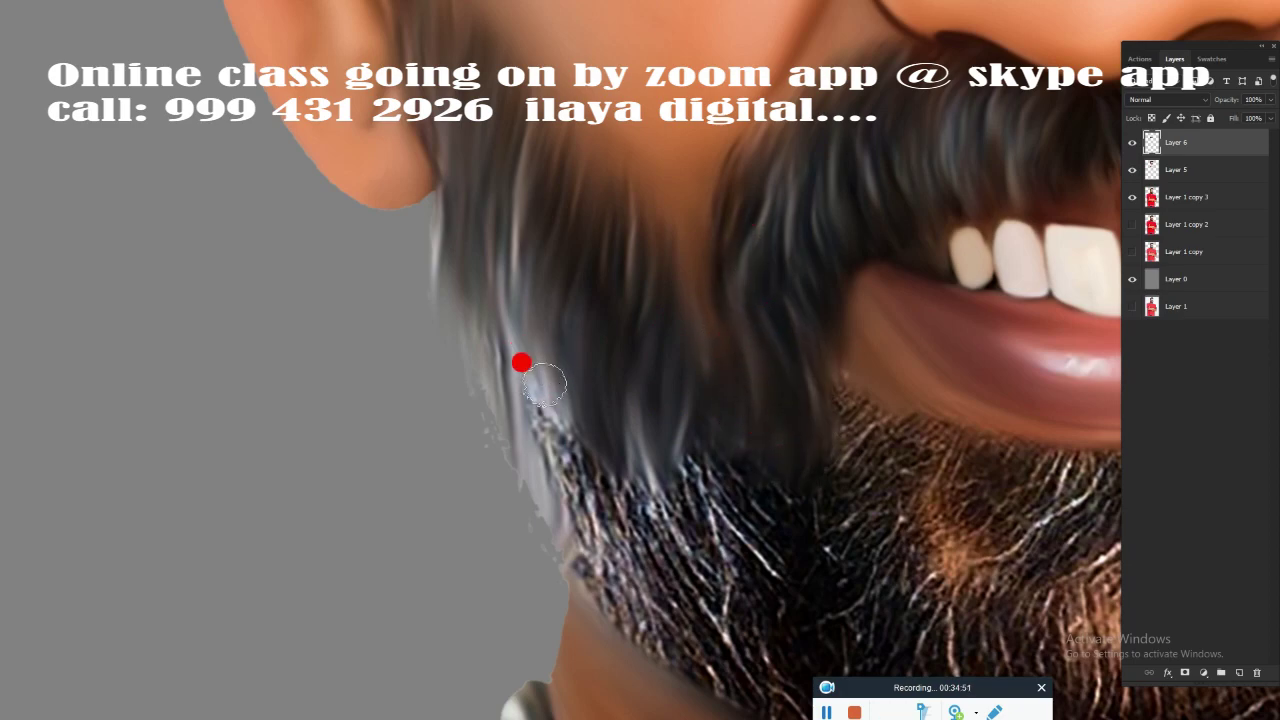
mouse_move(543, 383)
mouse_down()
mouse_move(514, 471)
mouse_move(633, 607)
mouse_move(740, 603)
mouse_move(629, 523)
mouse_up()
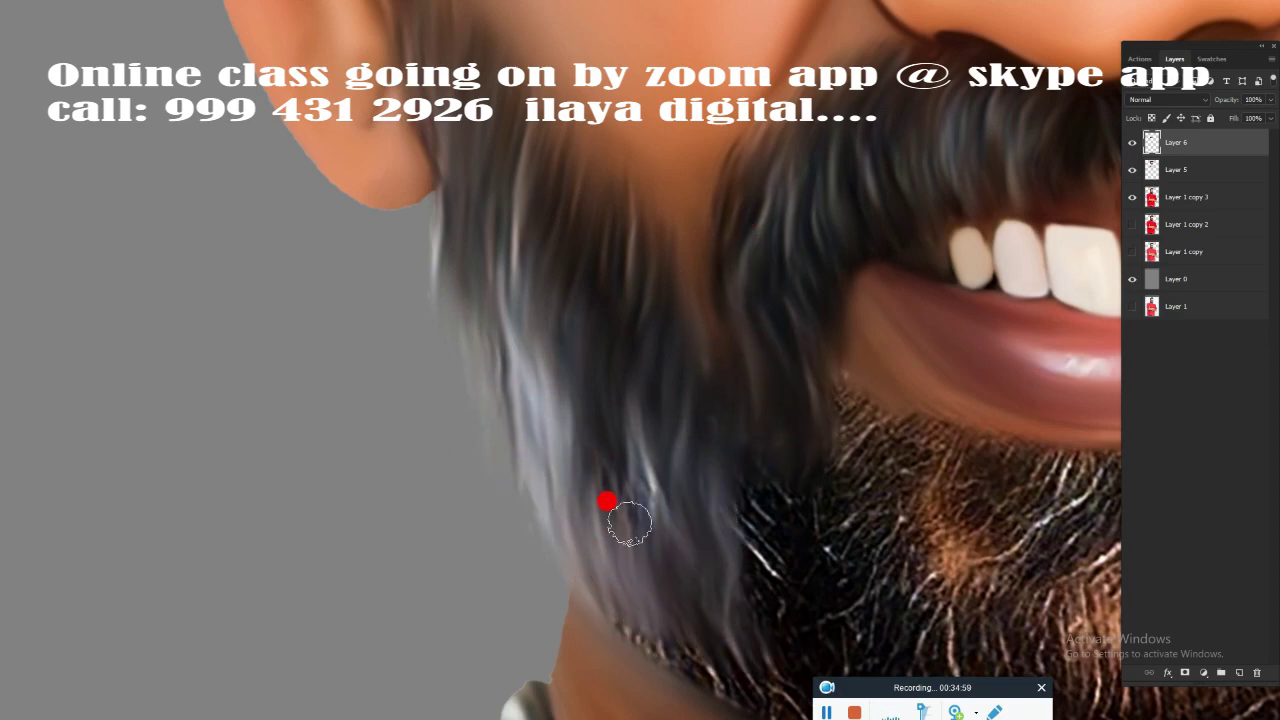
Step: Smear the chin and lower beard into brown streaks
scroll(628, 522, down, 2)
scroll(577, 403, up, 2)
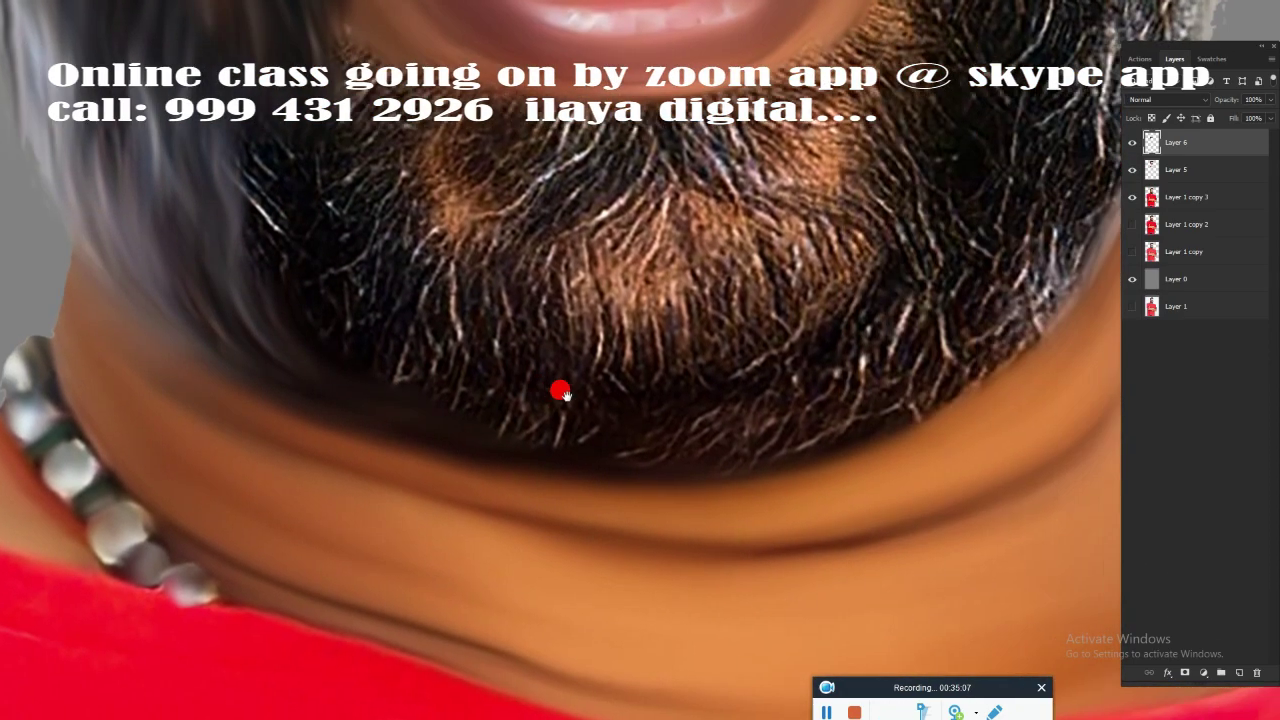
drag(560, 392, 630, 392)
mouse_move(700, 390)
mouse_down()
mouse_move(674, 266)
mouse_move(774, 251)
mouse_move(943, 317)
mouse_move(998, 122)
mouse_up()
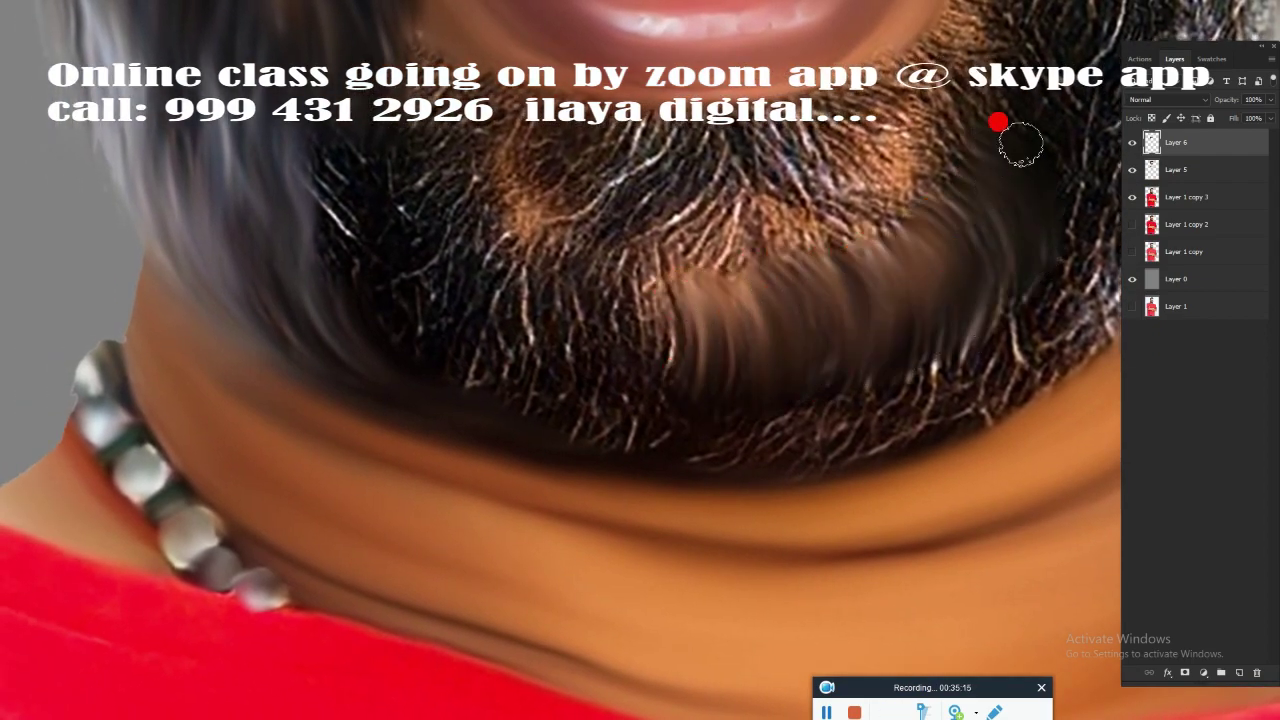
mouse_move(617, 254)
mouse_down()
mouse_move(649, 283)
mouse_move(403, 254)
mouse_move(527, 251)
mouse_up()
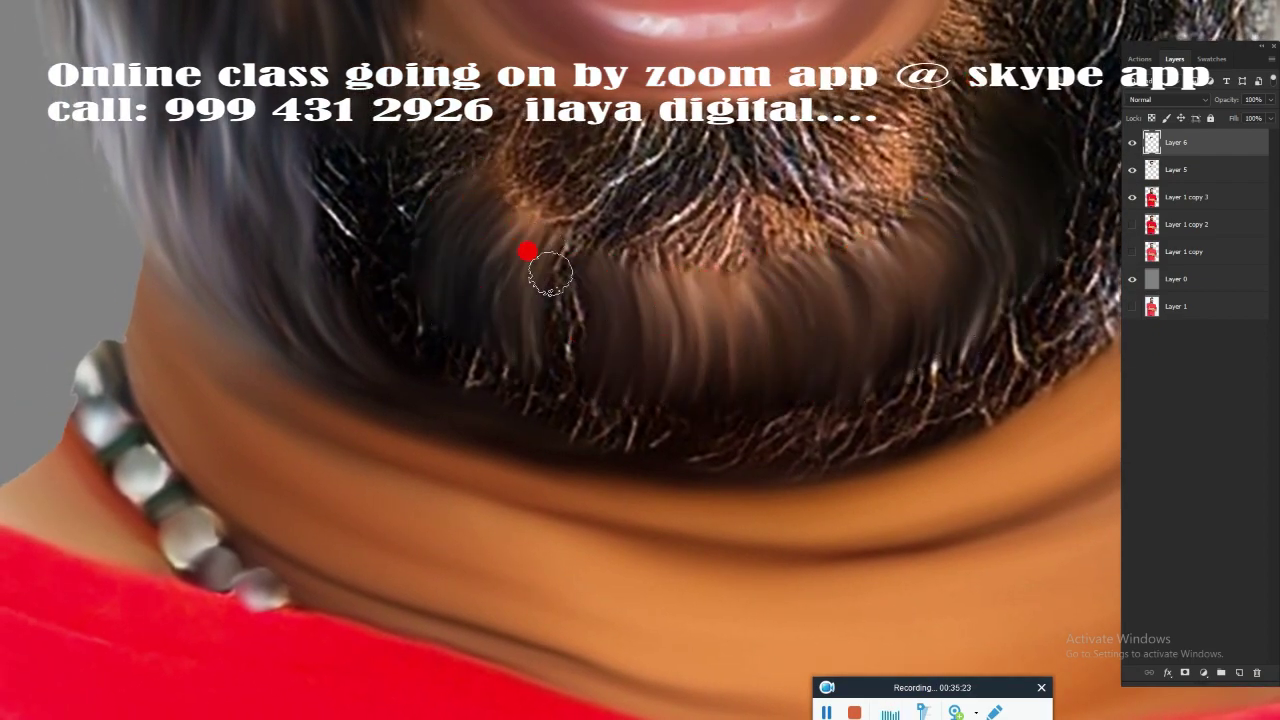
scroll(560, 265, down, 2)
scroll(480, 290, up, 2)
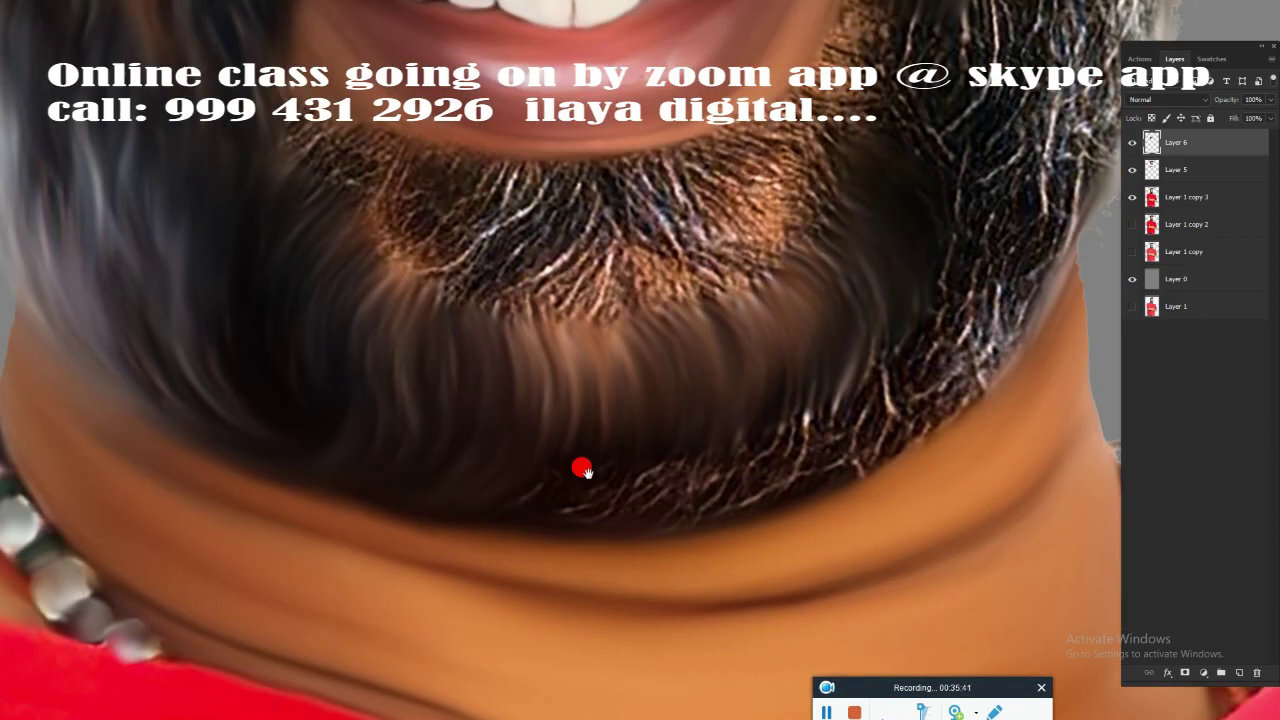
scroll(583, 466, down, 2)
mouse_move(811, 266)
mouse_down()
mouse_move(580, 477)
mouse_move(700, 437)
mouse_move(711, 409)
mouse_up()
Step: Smudge the right-side beard hair into long streaks
scroll(711, 409, down, 2)
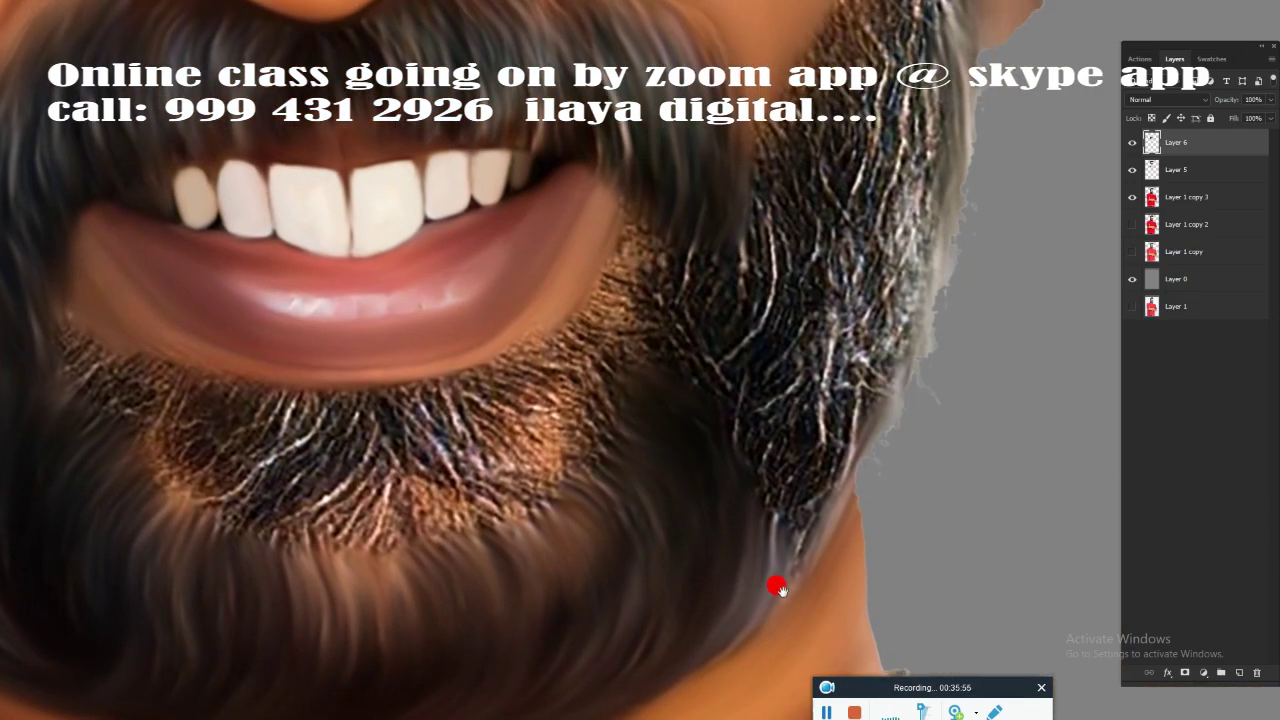
mouse_move(903, 58)
mouse_down()
mouse_move(794, 389)
mouse_move(703, 463)
mouse_move(674, 331)
mouse_move(723, 409)
mouse_move(700, 526)
mouse_up()
scroll(700, 526, up, 3)
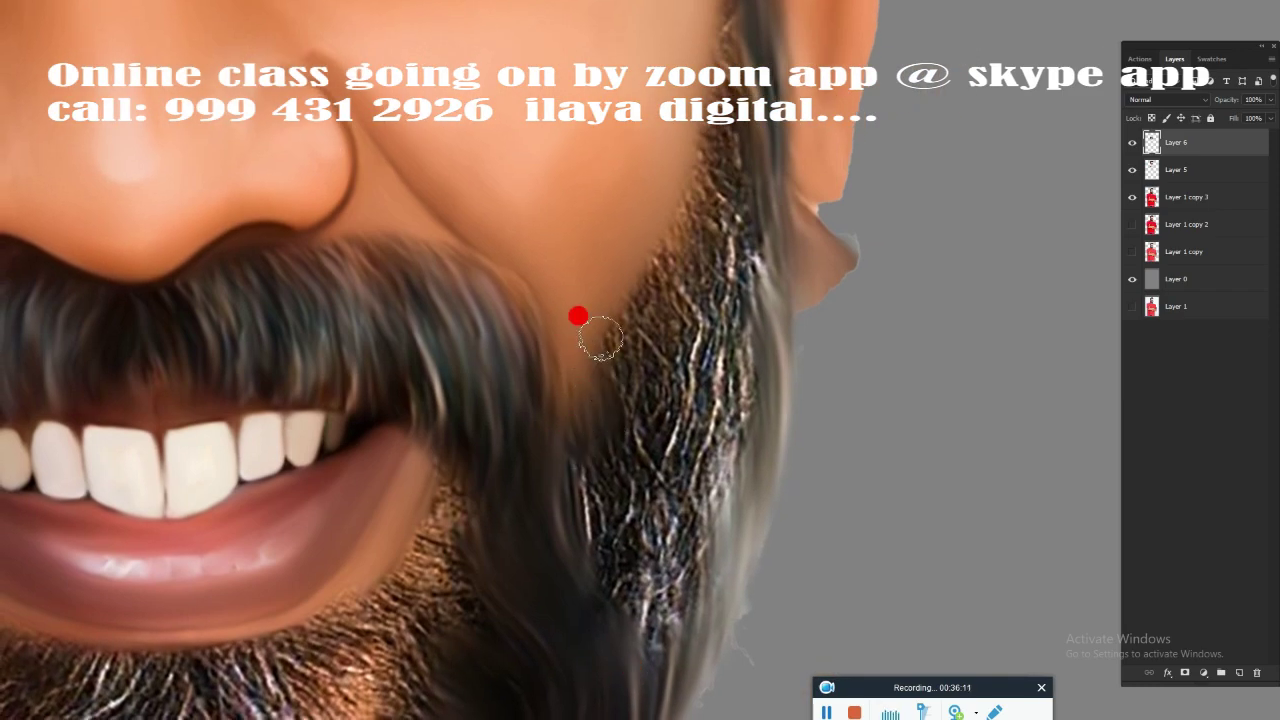
scroll(653, 157, up, 1)
scroll(717, 343, up, 3)
scroll(694, 297, down, 4)
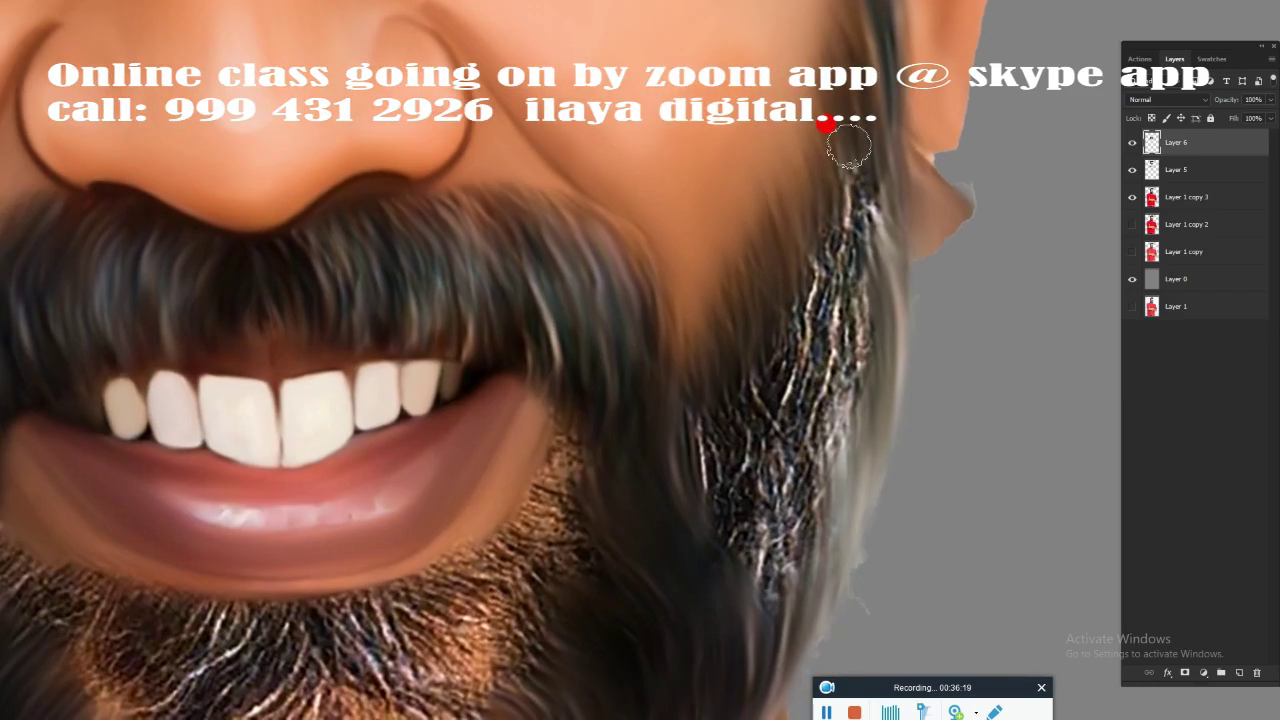
drag(838, 280, 706, 523)
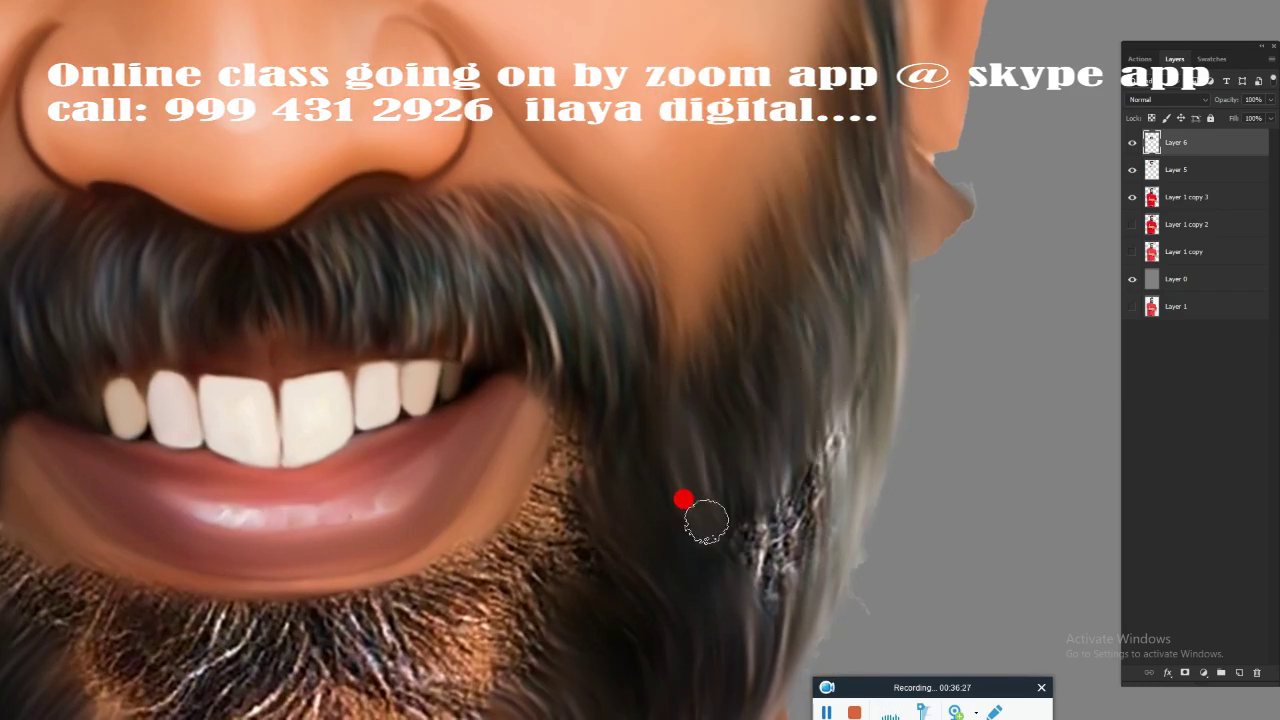
scroll(913, 153, down, 3)
mouse_move(913, 153)
mouse_down()
mouse_move(886, 287)
mouse_move(837, 314)
mouse_up()
scroll(700, 350, left, 4)
scroll(700, 350, down, 1)
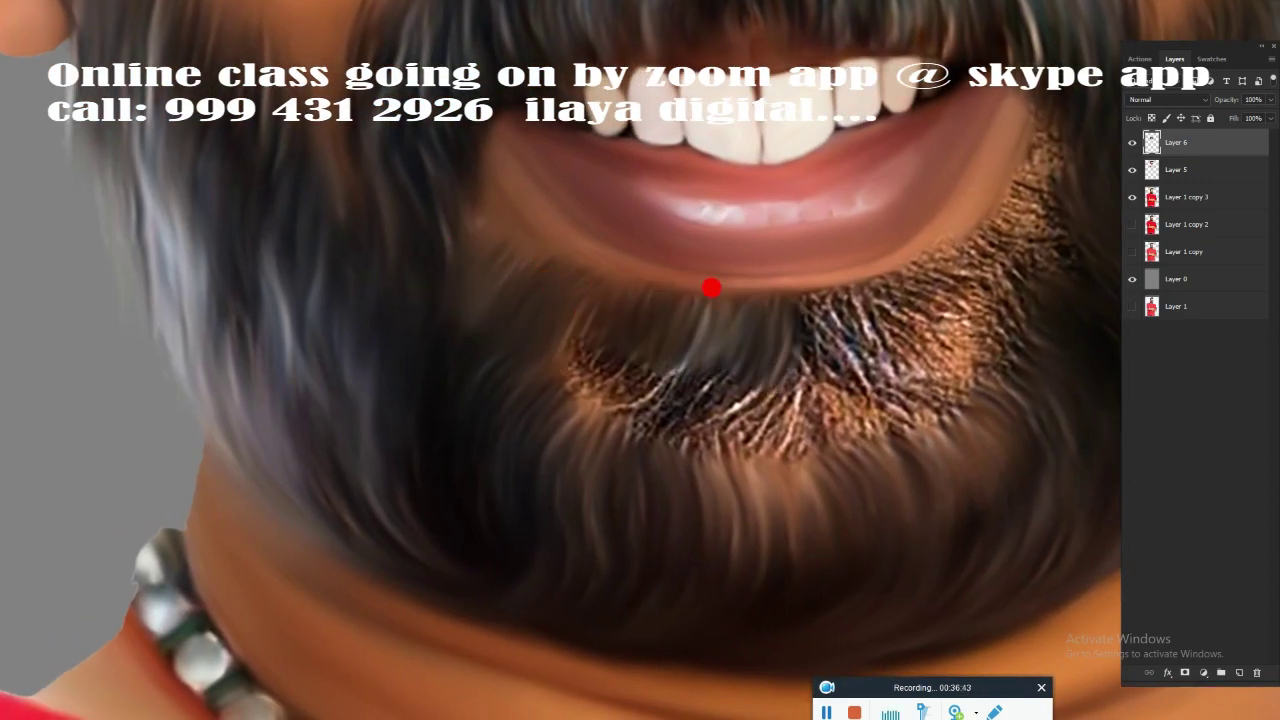
scroll(711, 286, up, 2)
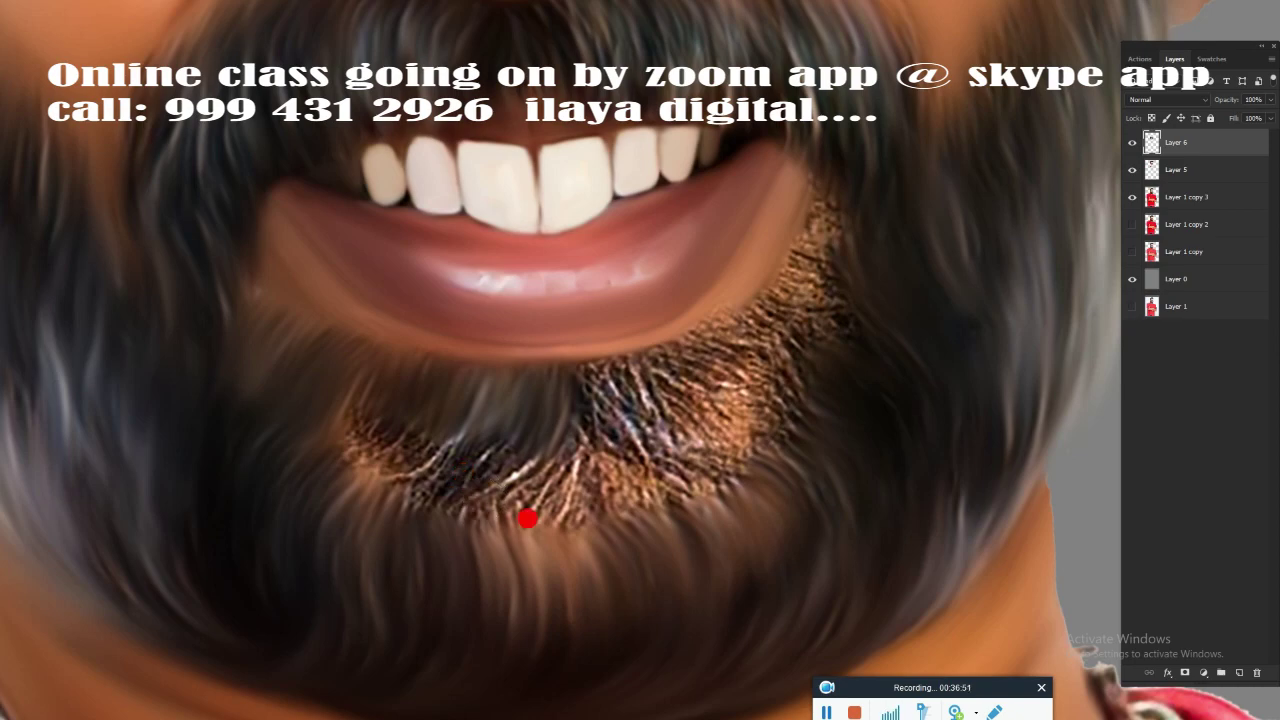
Step: Smooth the sparkly strands below the lip, starting with the left part
scroll(527, 518, down, 2)
scroll(624, 408, up, 1)
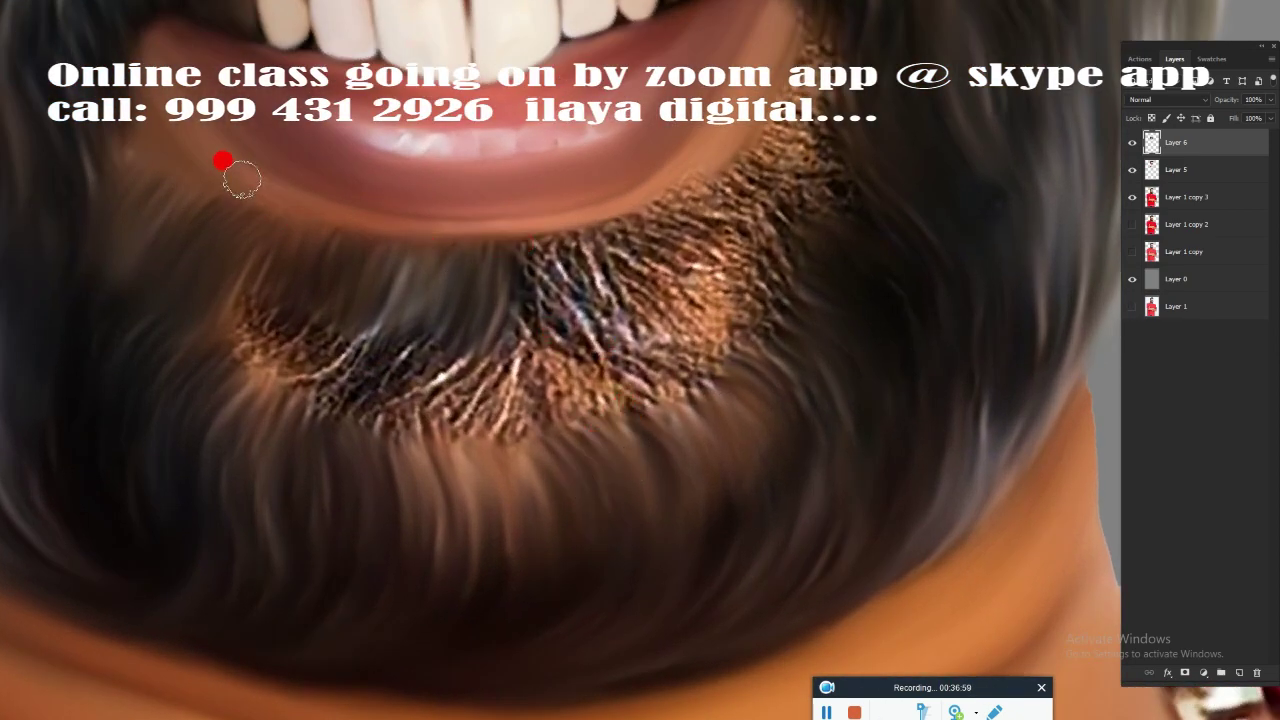
drag(500, 250, 757, 72)
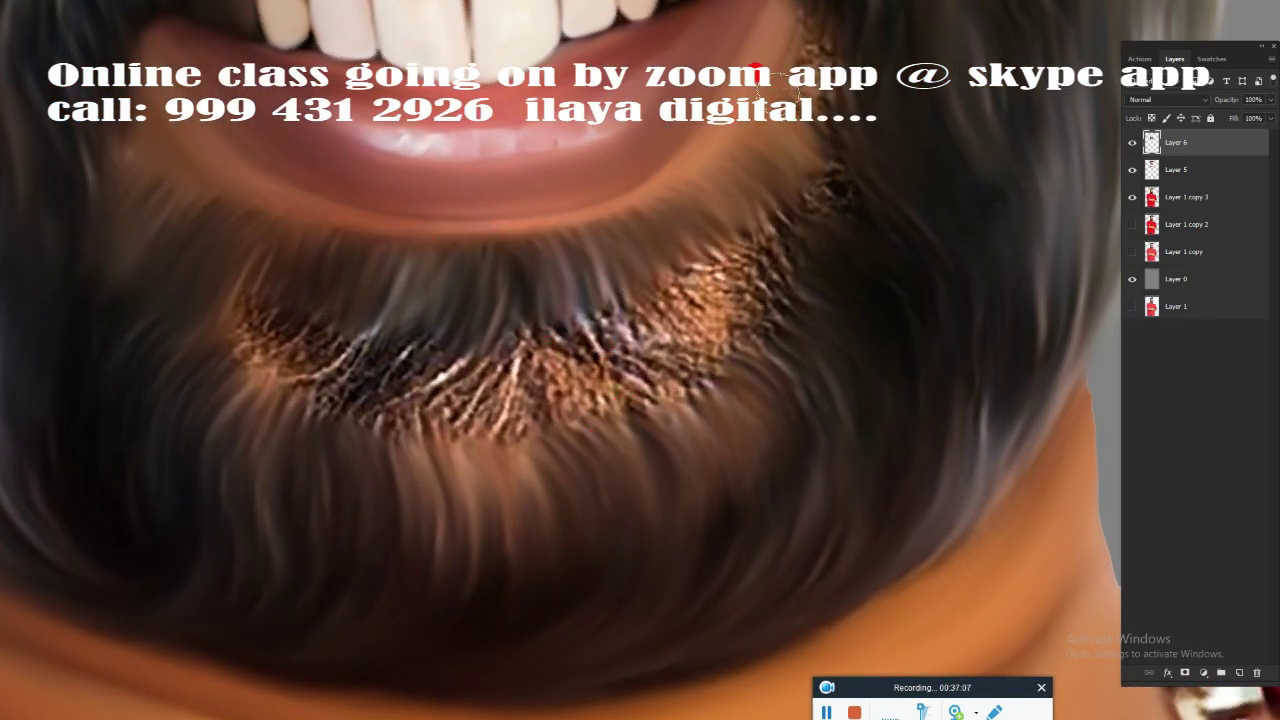
scroll(757, 72, up, 3)
scroll(534, 329, down, 3)
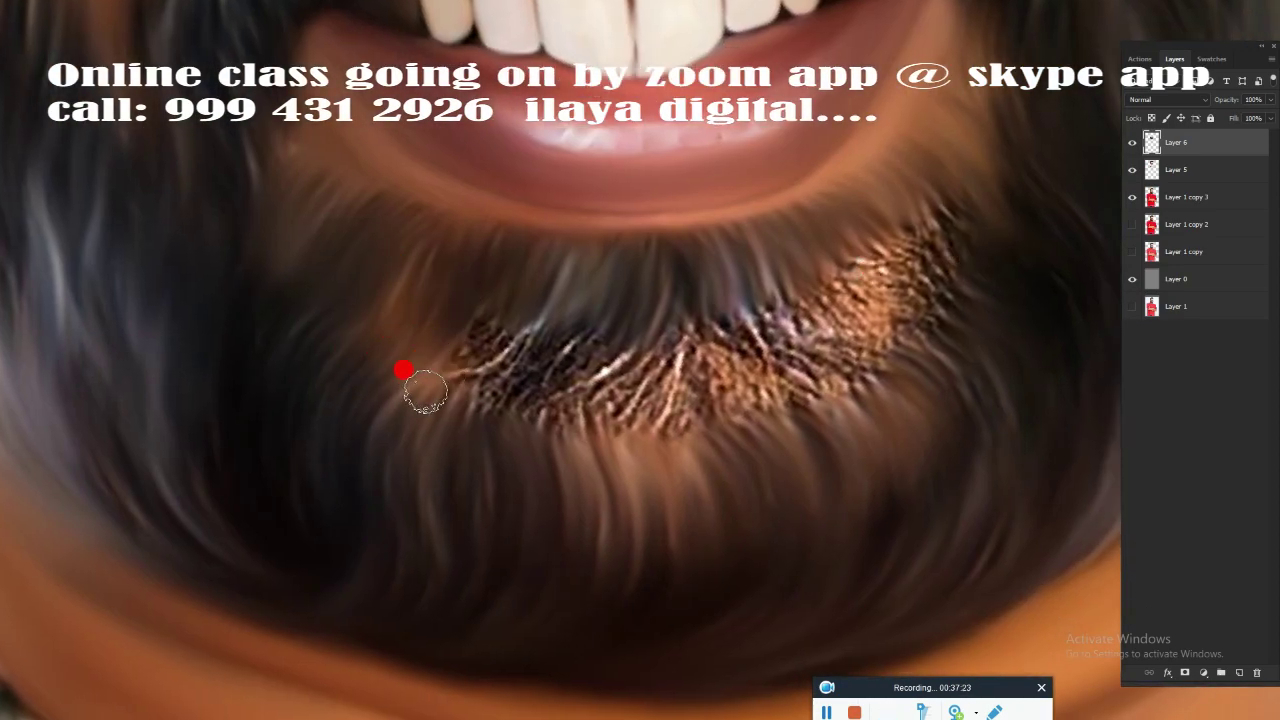
scroll(484, 414, down, 3)
mouse_move(357, 249)
mouse_down()
mouse_move(503, 163)
mouse_move(547, 172)
mouse_up()
Step: Smooth the centre and upper-right of the sparkly chin patch until it's gone
scroll(567, 176, right, 1)
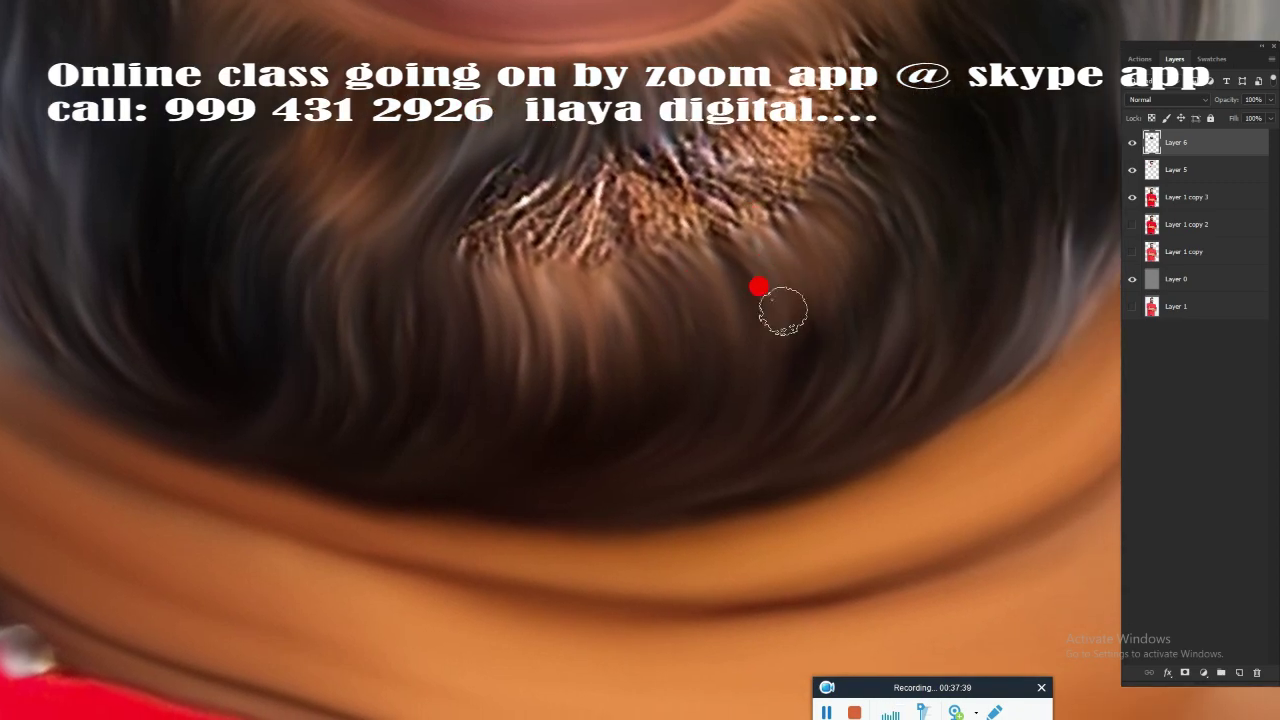
mouse_move(519, 141)
mouse_down()
mouse_move(443, 200)
mouse_move(571, 126)
mouse_move(597, 184)
mouse_up()
drag(673, 304, 603, 414)
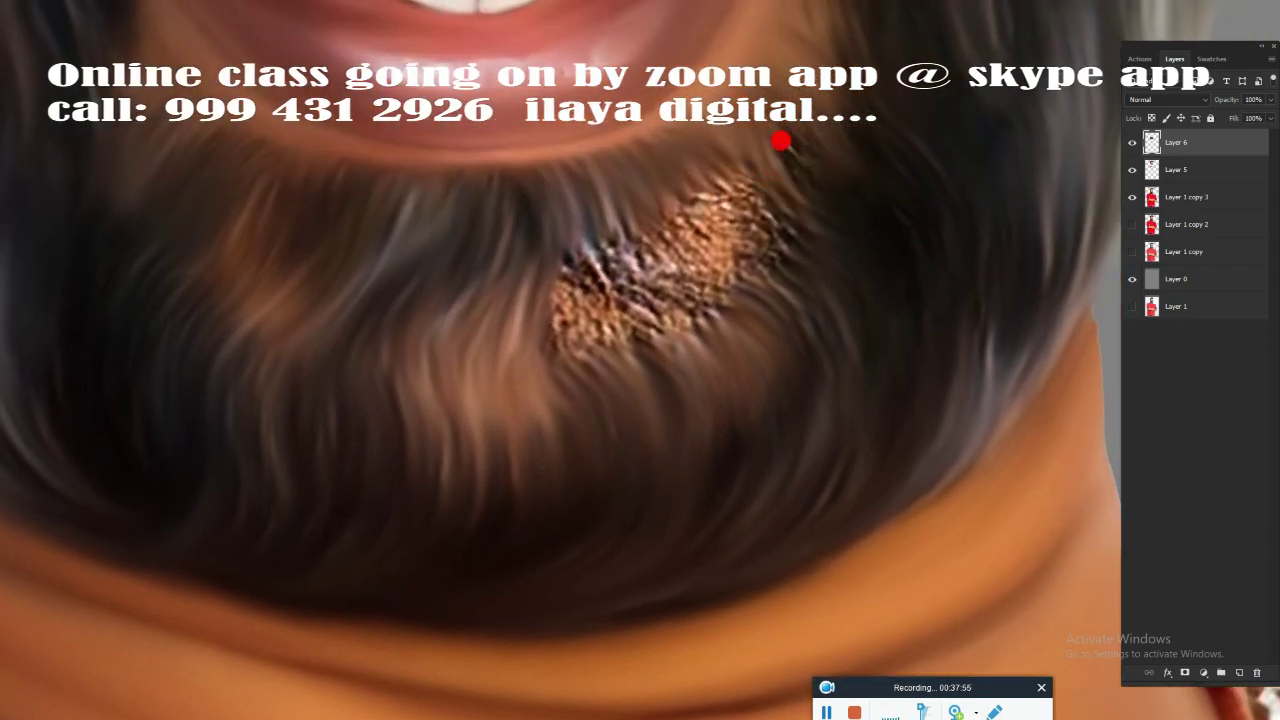
drag(605, 161, 755, 188)
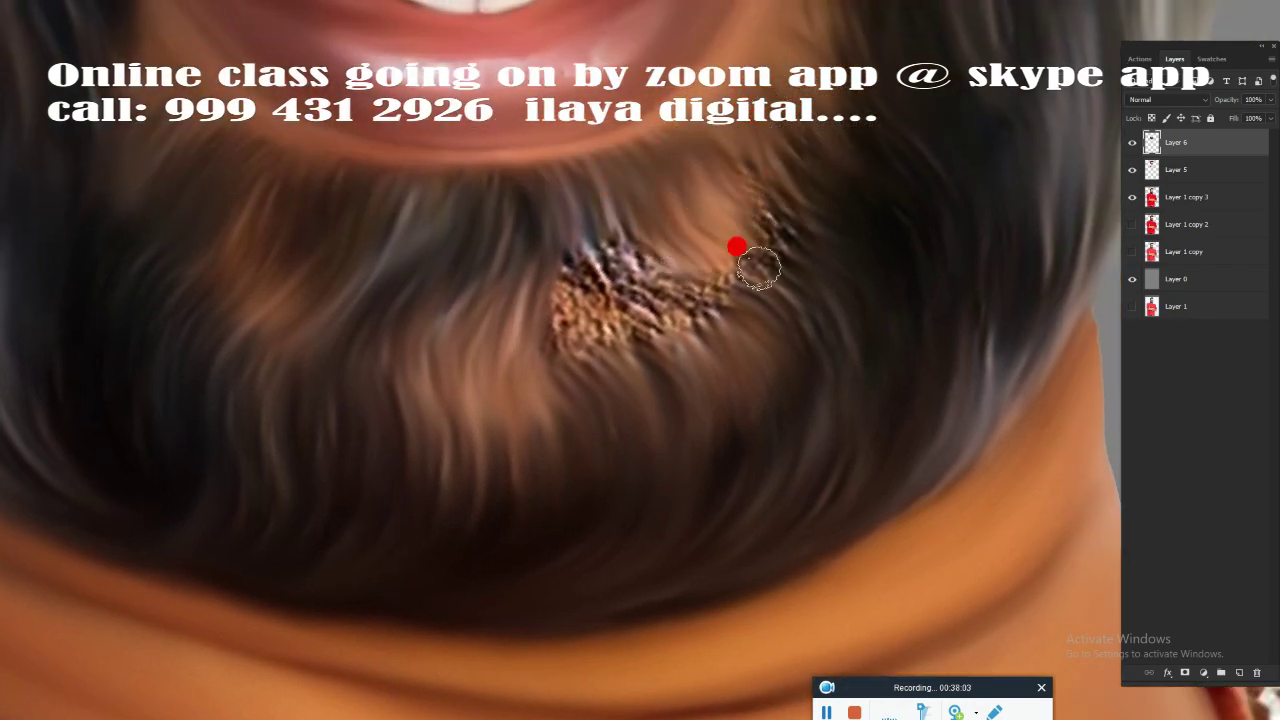
mouse_move(545, 209)
mouse_down()
mouse_move(540, 297)
mouse_move(589, 240)
mouse_move(752, 224)
mouse_up()
scroll(736, 151, up, 1)
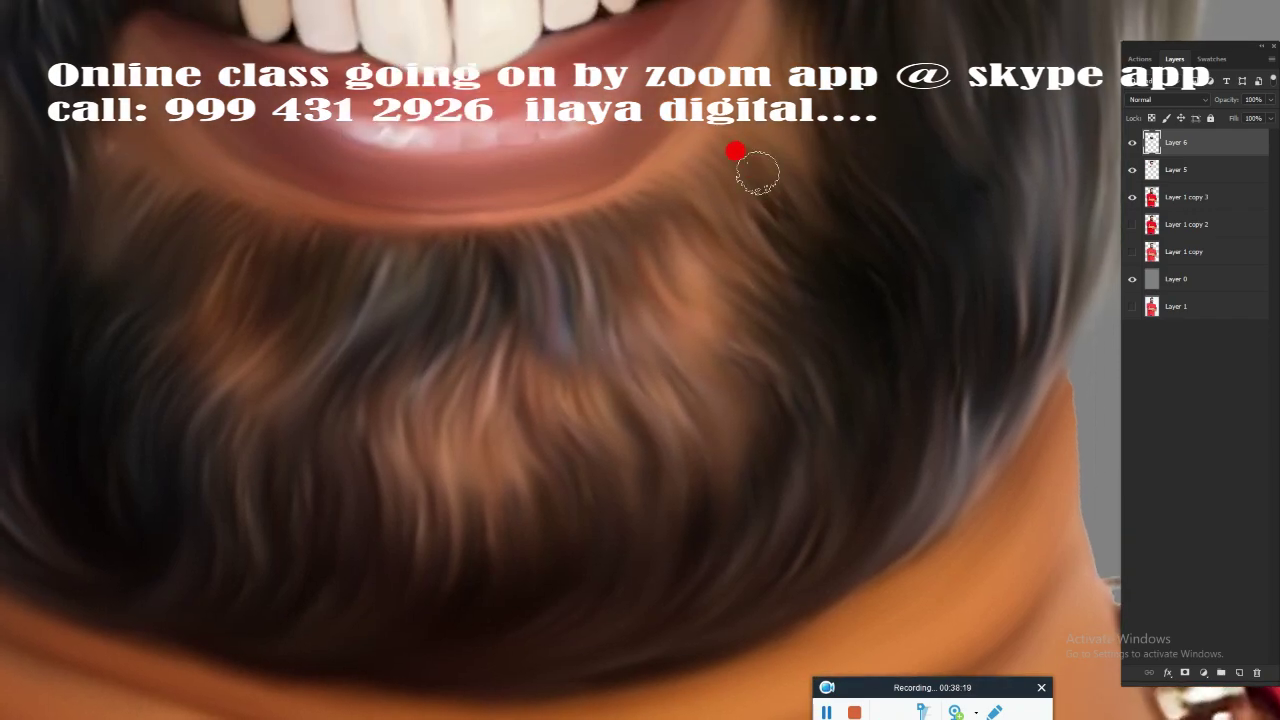
scroll(534, 297, down, 5)
Step: Zoom in and heal the hair and watermark off the upper forearm
scroll(771, 363, up, 2)
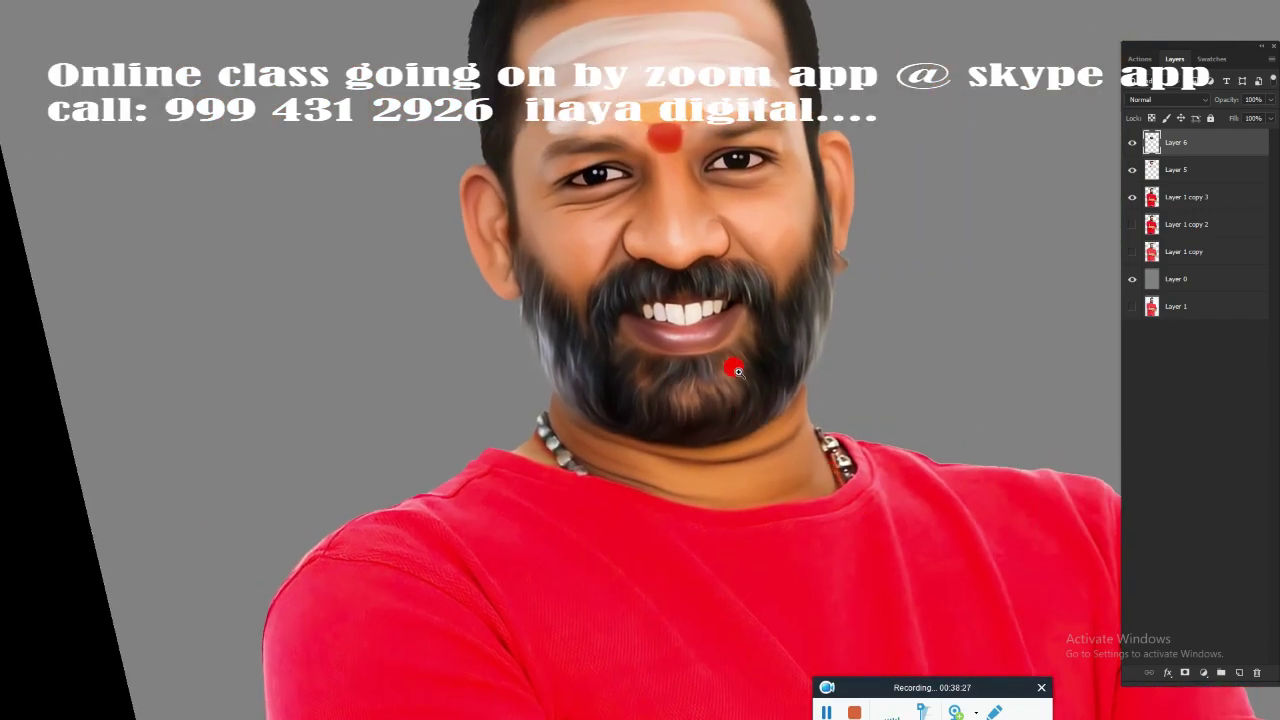
scroll(734, 366, up, 3)
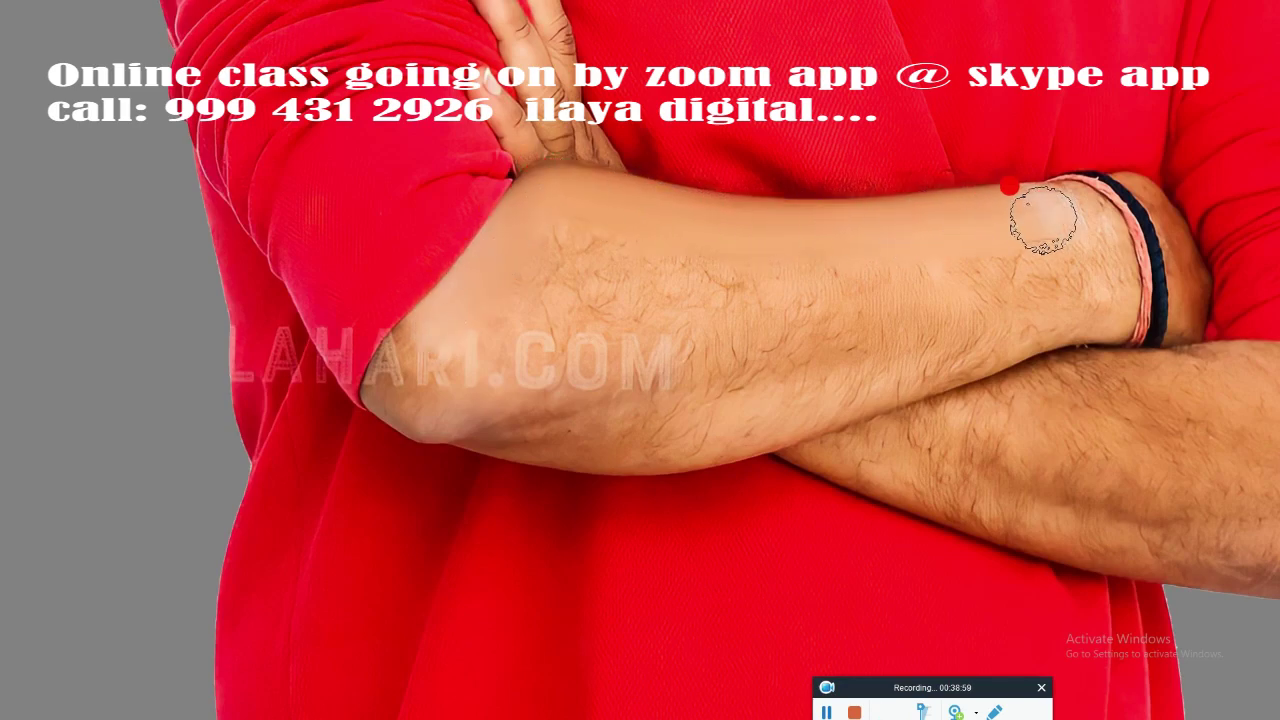
mouse_move(553, 190)
mouse_down()
mouse_move(858, 400)
mouse_move(390, 402)
mouse_up()
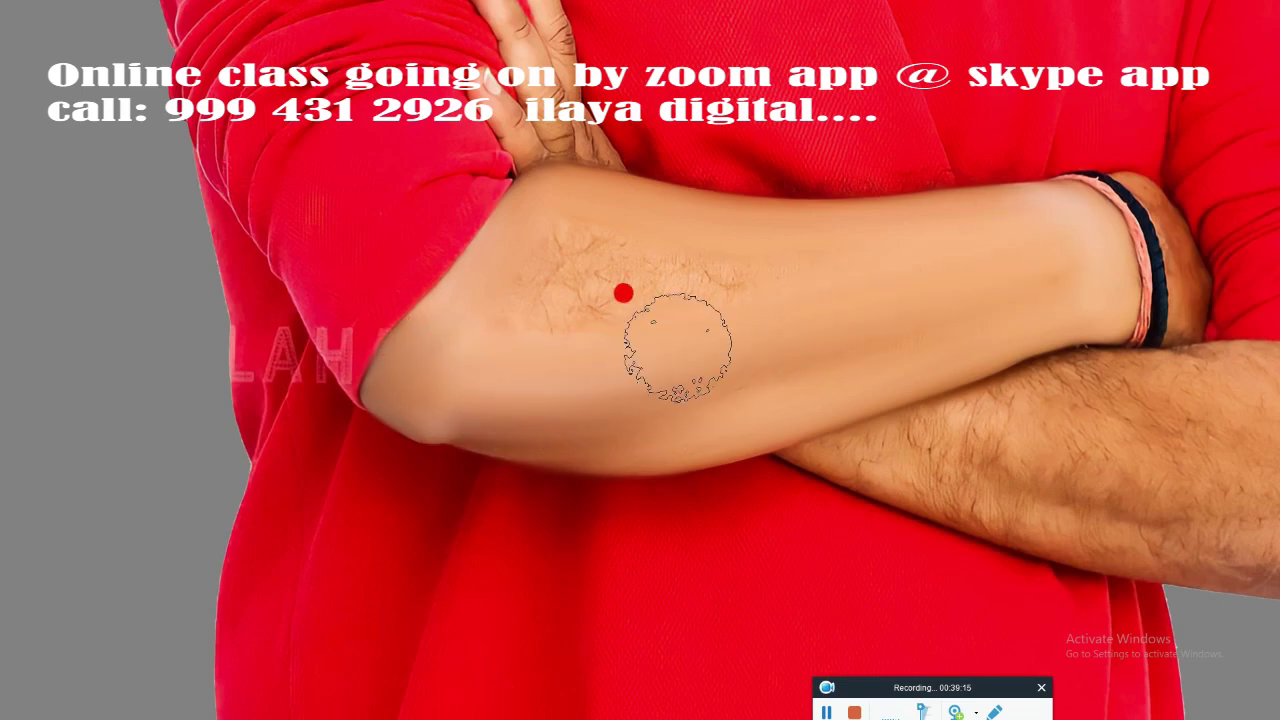
drag(388, 378, 875, 274)
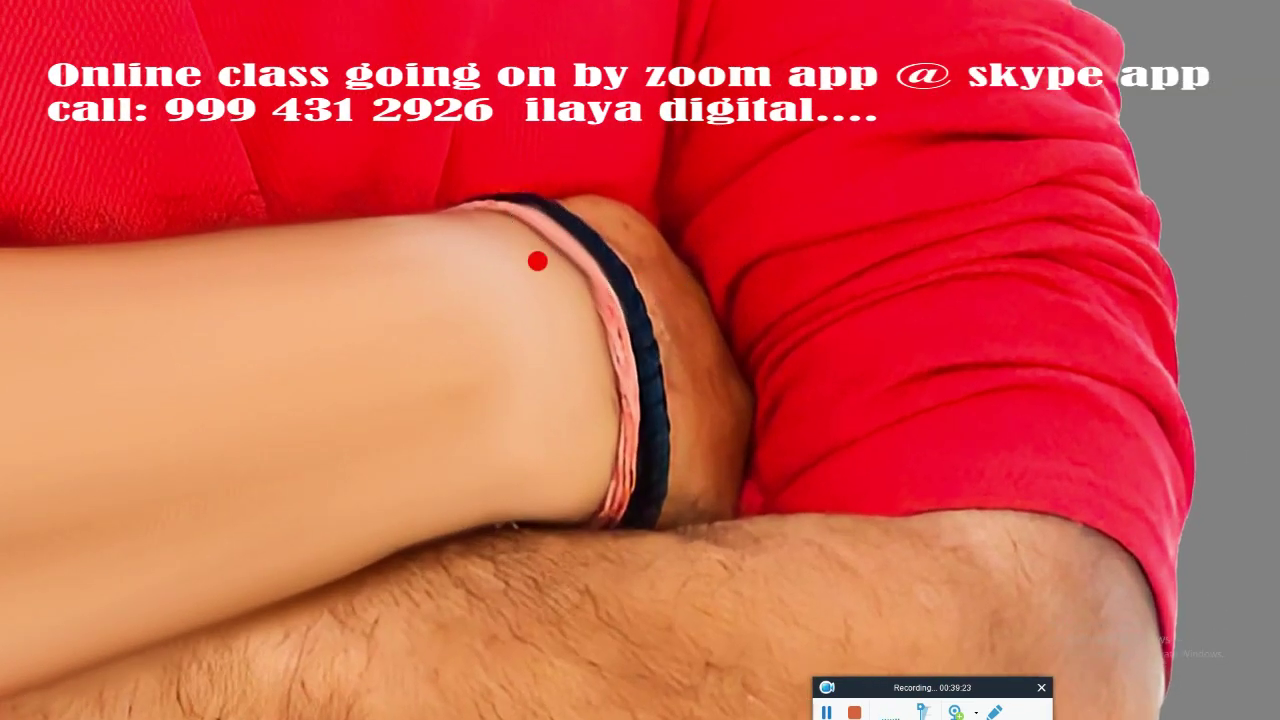
Step: Tidy the pink bracelet's frayed edges and smooth the hair off the lower forearm
mouse_move(568, 265)
mouse_down()
mouse_move(589, 474)
mouse_move(596, 200)
mouse_move(650, 359)
mouse_move(652, 490)
mouse_up()
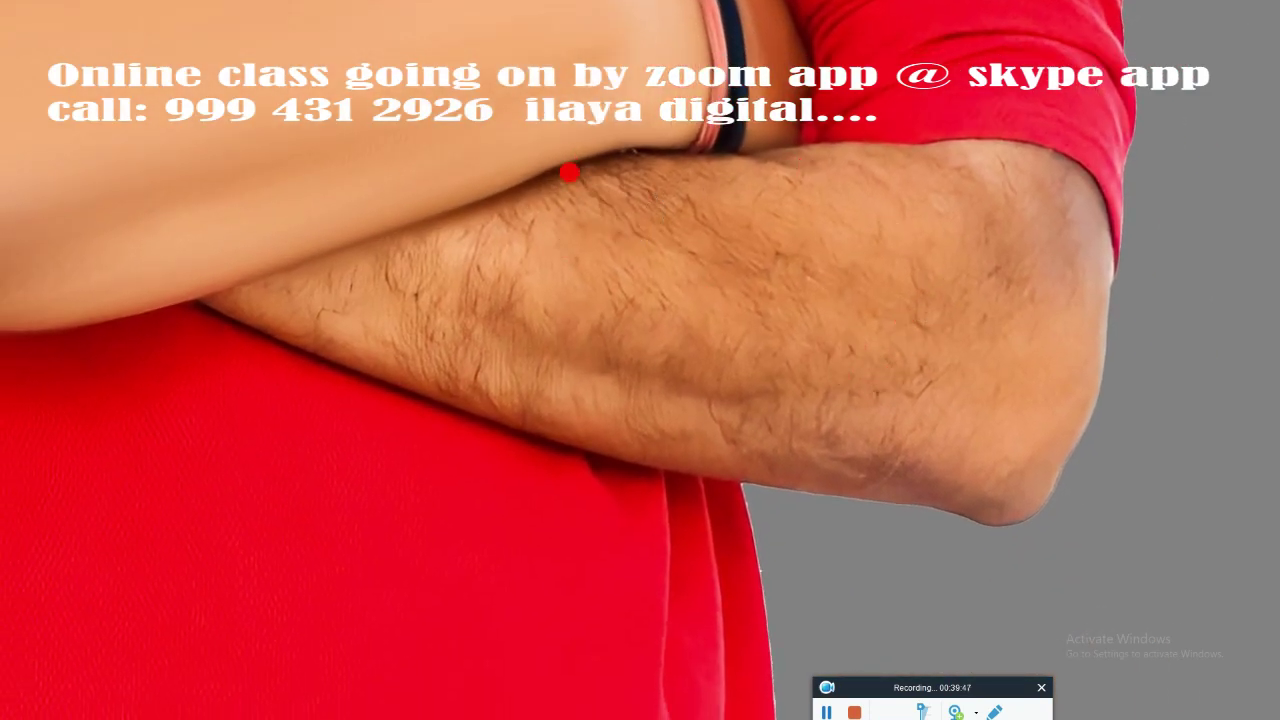
mouse_move(568, 172)
mouse_down()
mouse_move(526, 171)
mouse_move(480, 271)
mouse_move(631, 229)
mouse_move(906, 199)
mouse_move(793, 152)
mouse_move(989, 143)
mouse_up()
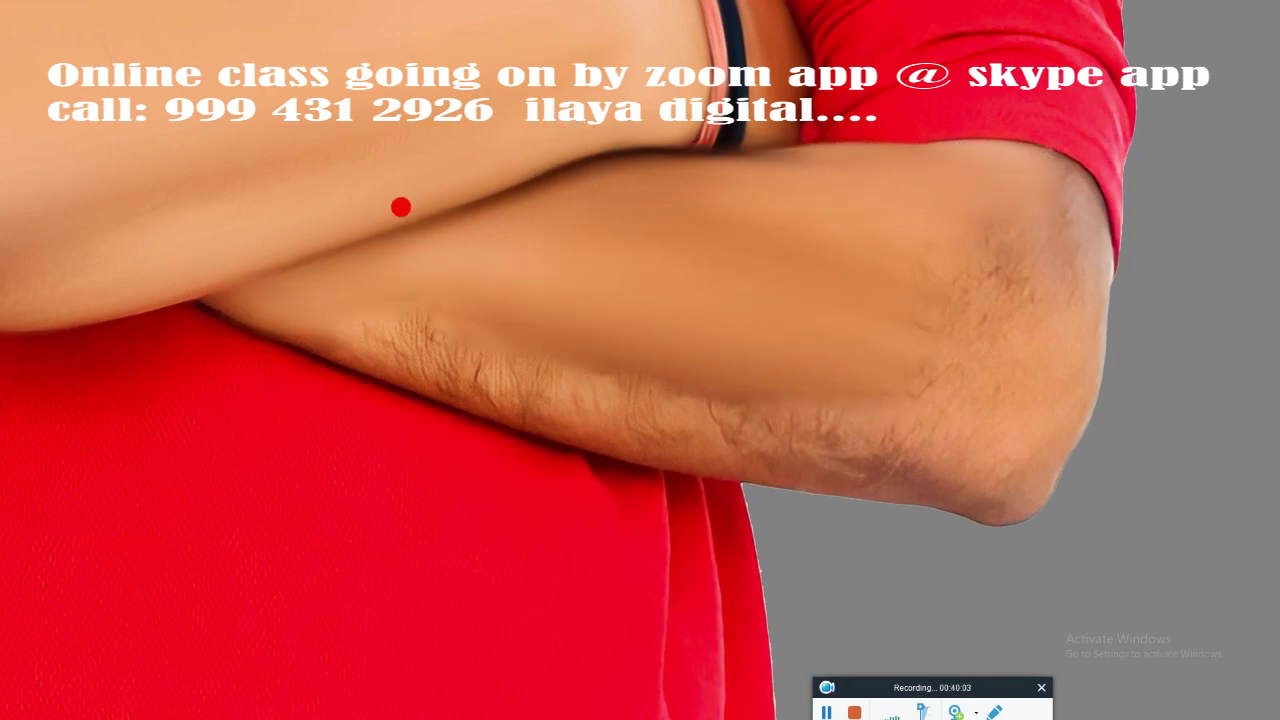
drag(400, 207, 412, 355)
Step: Within the loaded body-outline selection, smooth the lower forearm, elbow and upper arm, then deselect
ctrl+click(1151, 169)
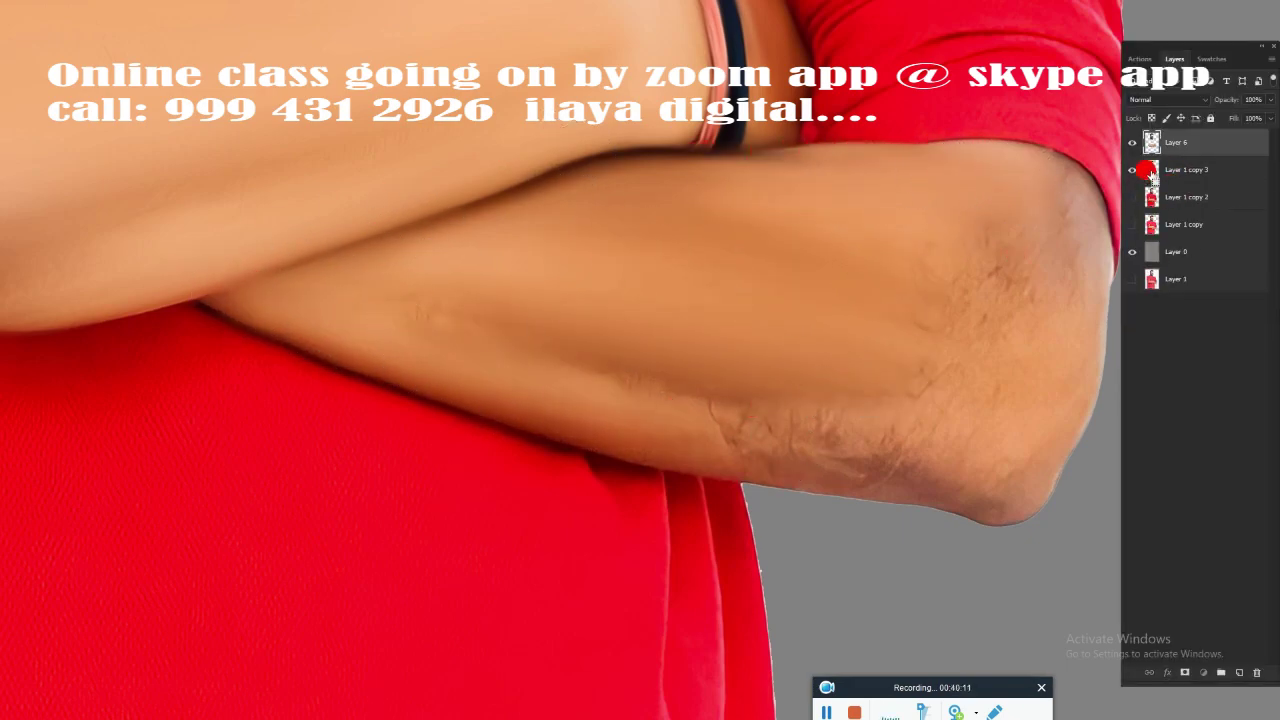
scroll(774, 251, down, 2)
mouse_move(535, 241)
mouse_down()
mouse_move(766, 317)
mouse_move(734, 349)
mouse_move(985, 410)
mouse_up()
mouse_move(1013, 128)
mouse_down()
mouse_move(966, 414)
mouse_move(886, 214)
mouse_up()
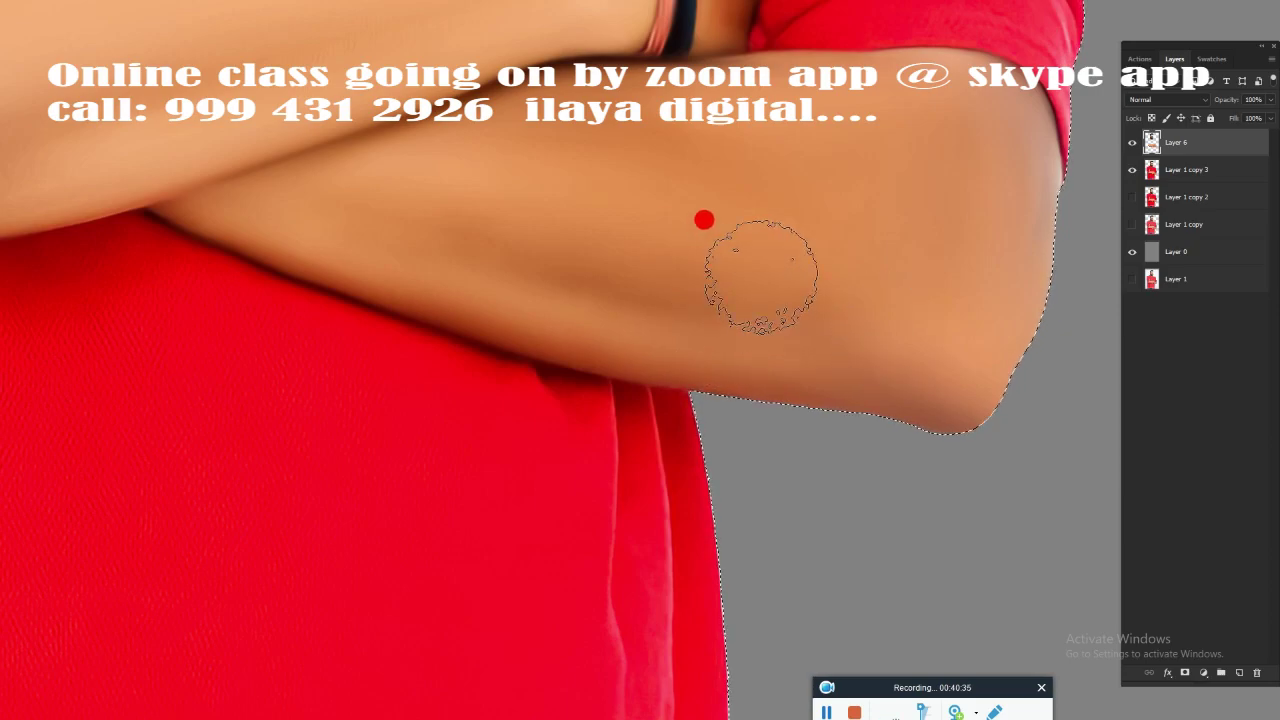
key(ctrl+d)
Step: Smudge the forearm skin and the wrinkles on the finger resting on the sleeve
drag(614, 312, 709, 360)
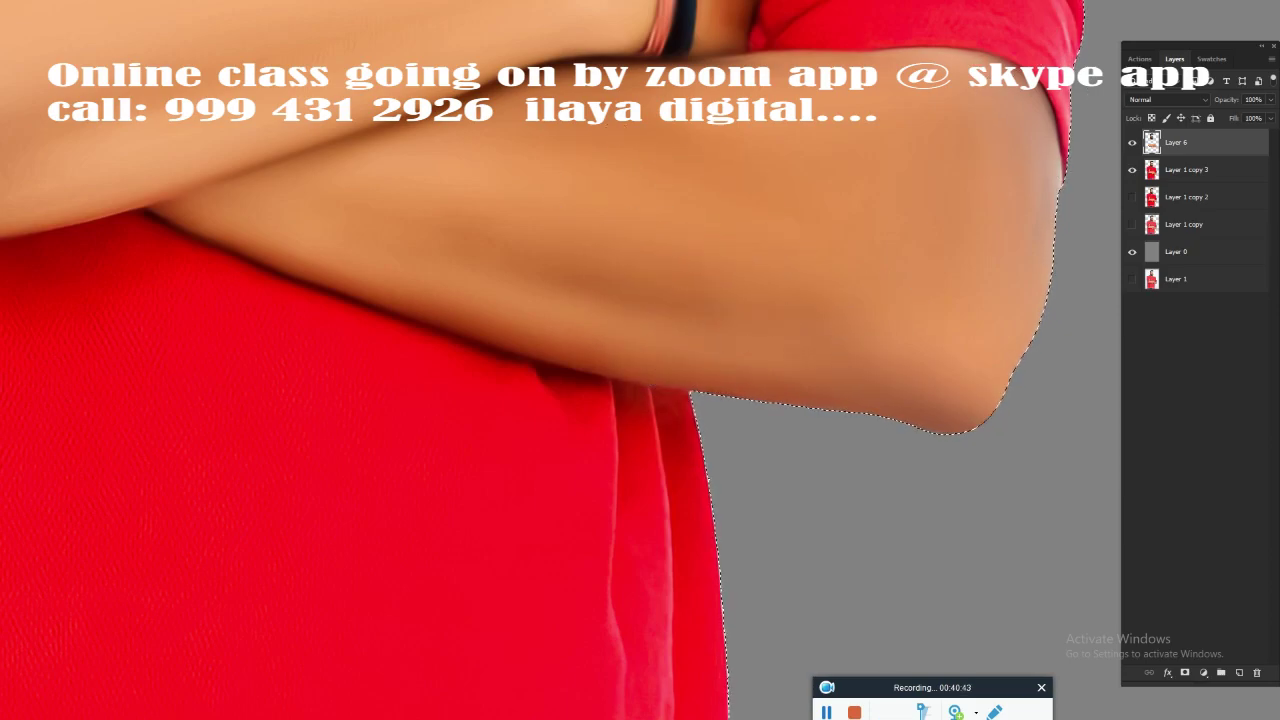
mouse_move(563, 244)
mouse_down()
mouse_move(686, 400)
mouse_move(700, 514)
mouse_move(621, 260)
mouse_up()
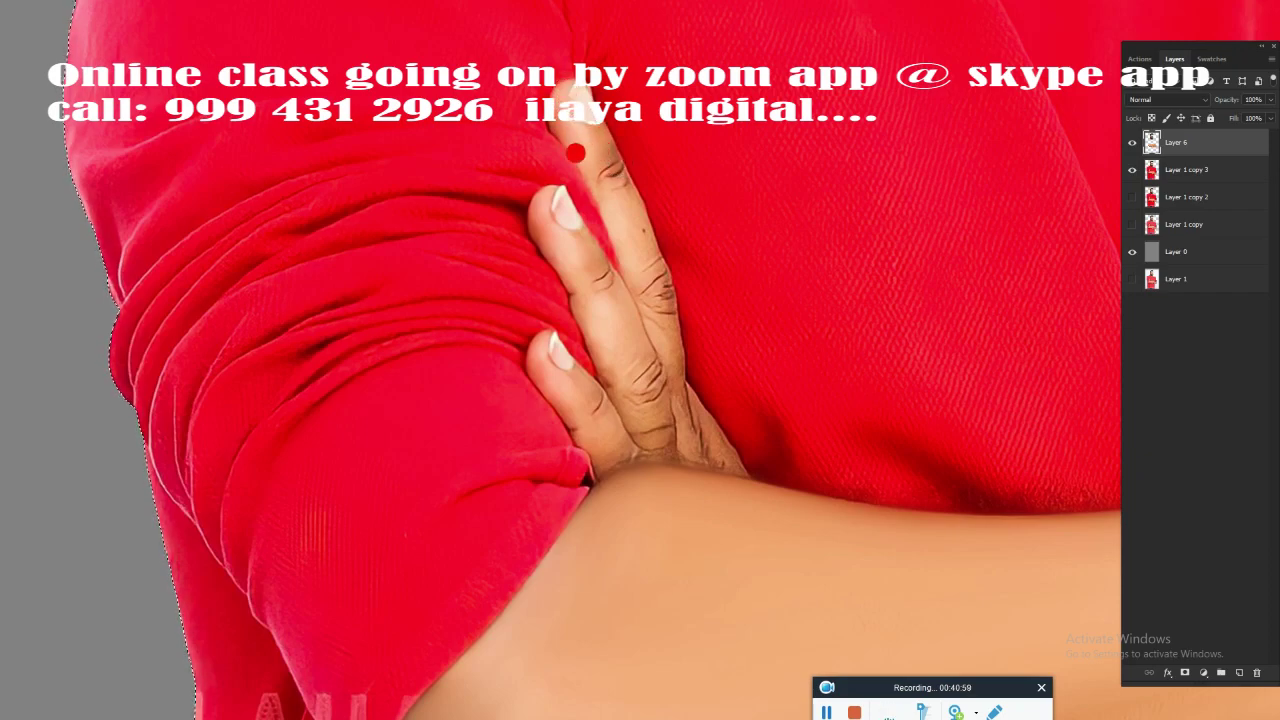
drag(636, 296, 655, 340)
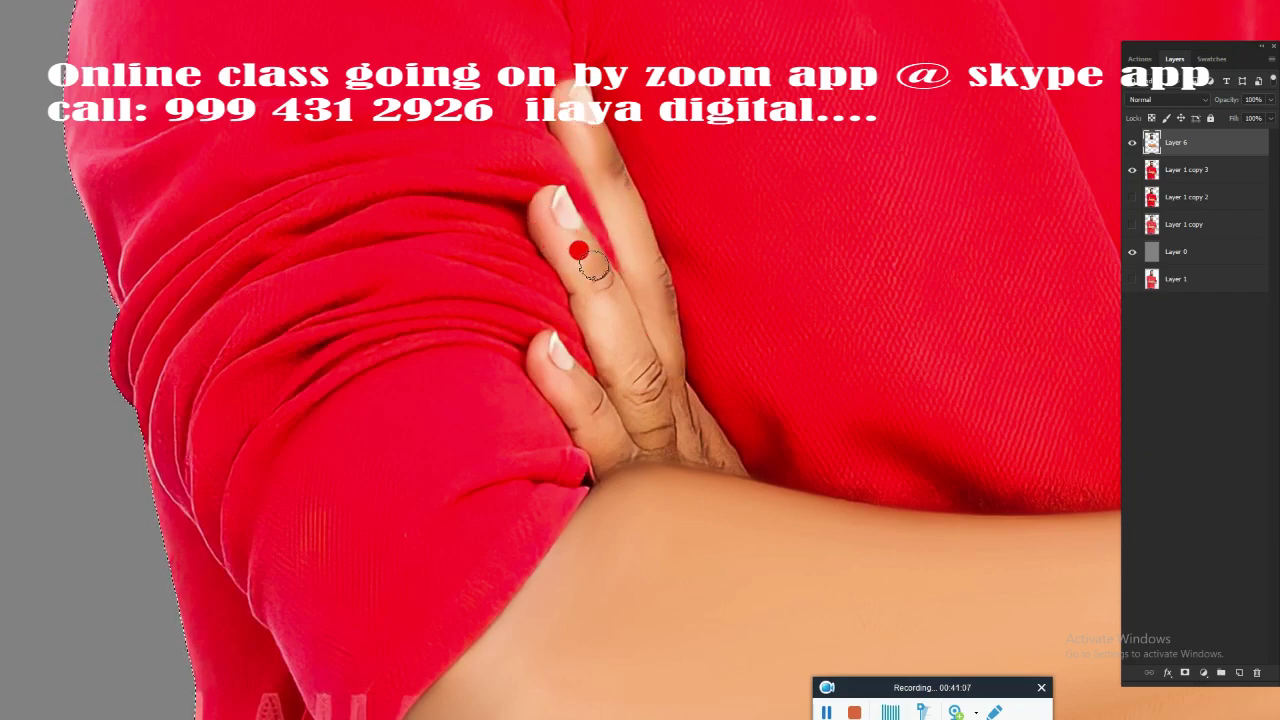
mouse_move(579, 250)
mouse_down()
mouse_move(614, 351)
mouse_move(640, 373)
mouse_up()
drag(708, 453, 577, 386)
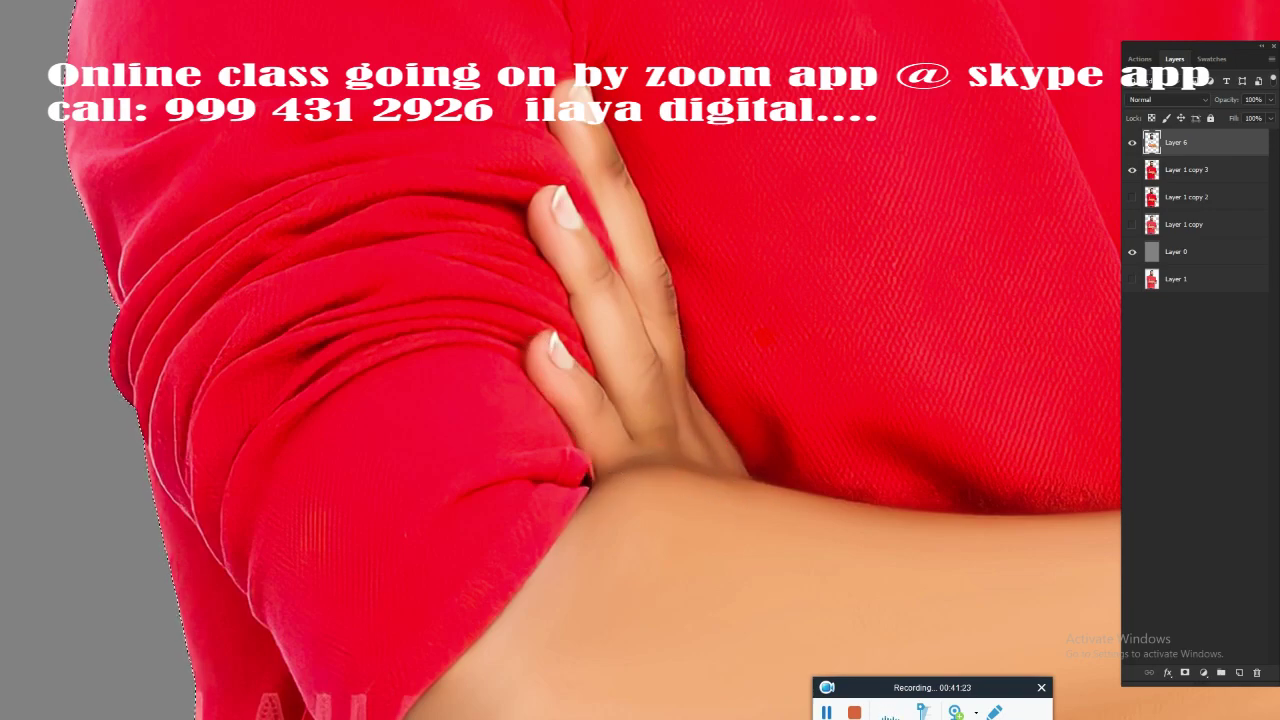
key(ctrl+minus)
mouse_move(778, 377)
mouse_down()
mouse_move(660, 449)
mouse_move(520, 451)
mouse_move(471, 437)
mouse_move(442, 265)
mouse_up()
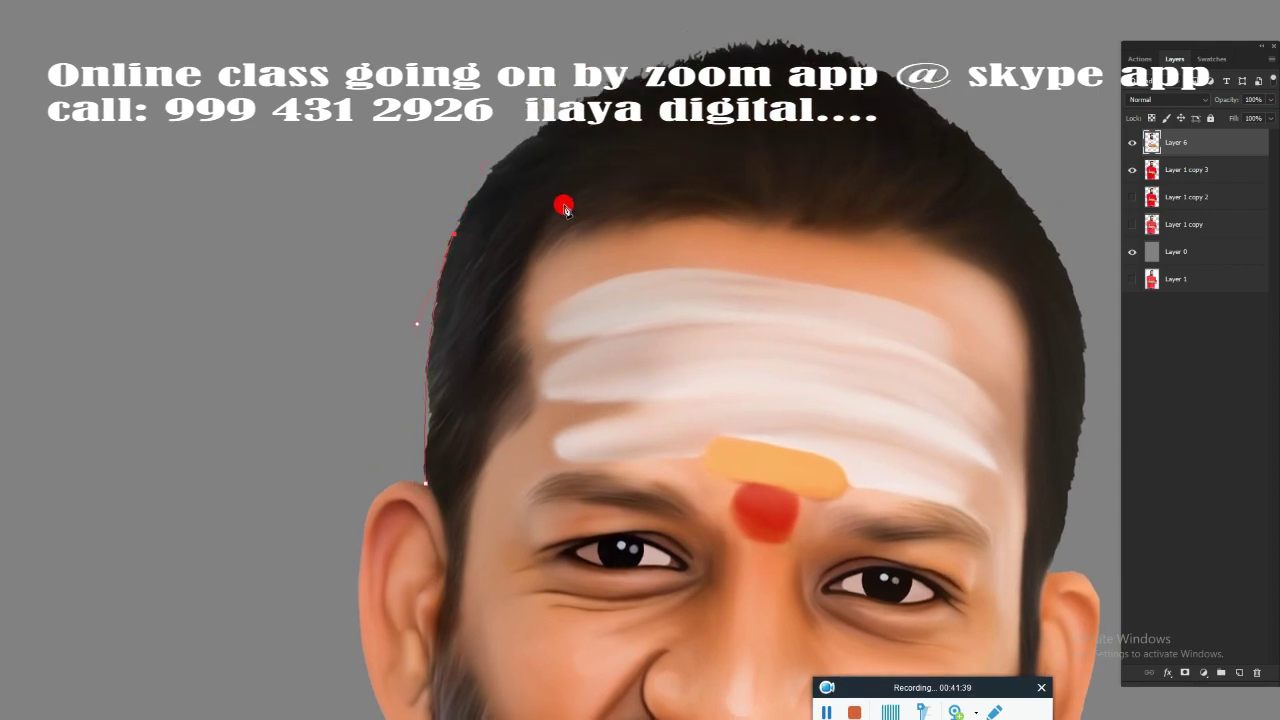
Step: Trace the path over the hair, past the ear and down the neck to the outer shoulder
drag(564, 207, 435, 298)
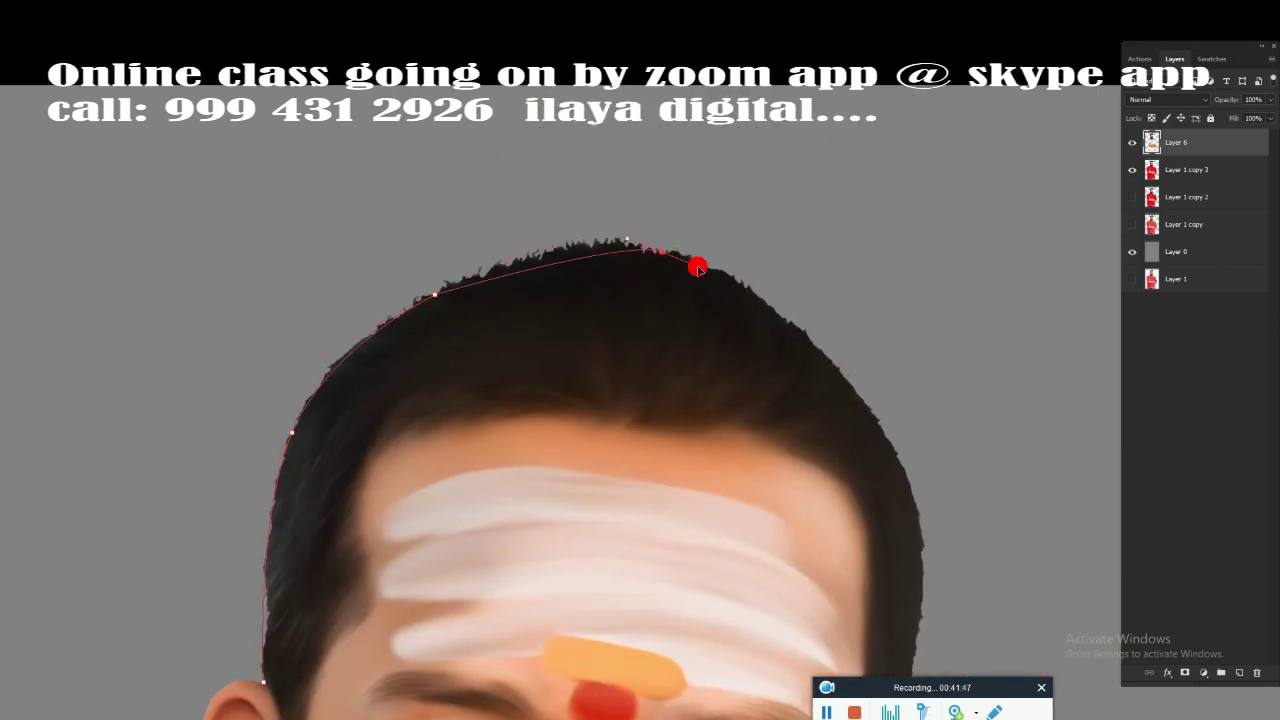
drag(923, 488, 735, 336)
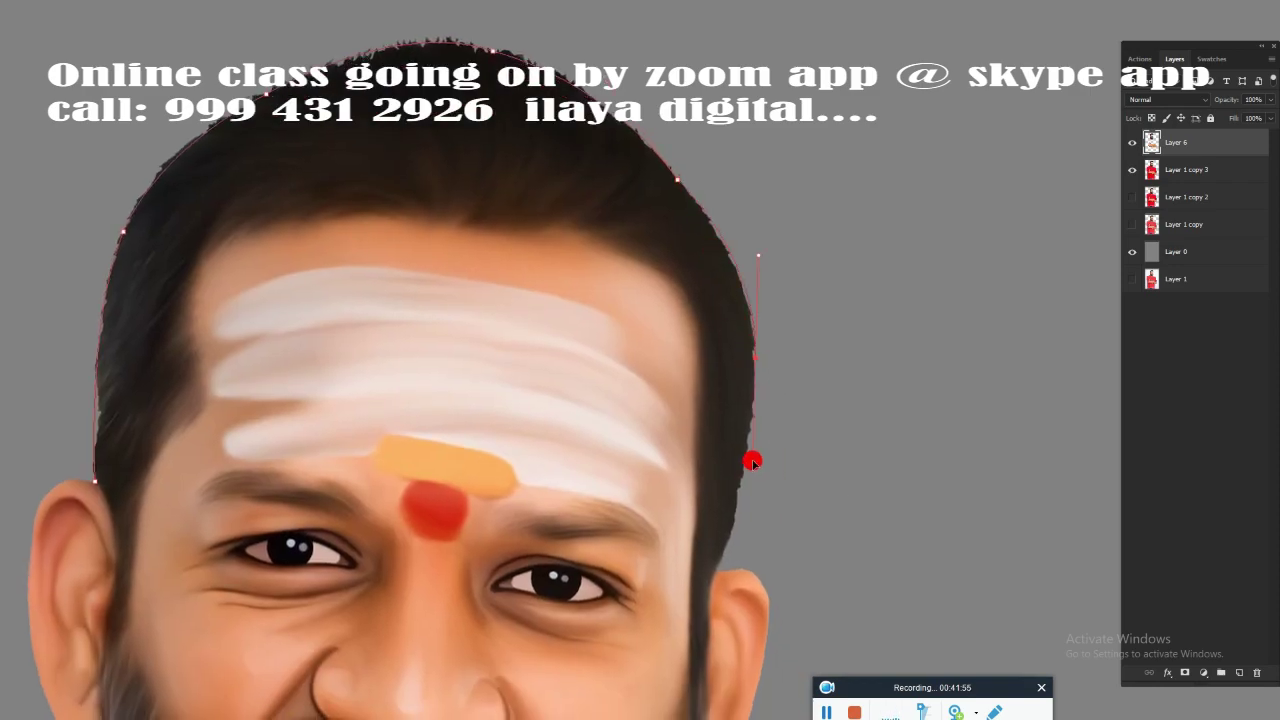
mouse_move(727, 553)
mouse_down()
mouse_move(814, 209)
mouse_move(810, 289)
mouse_up()
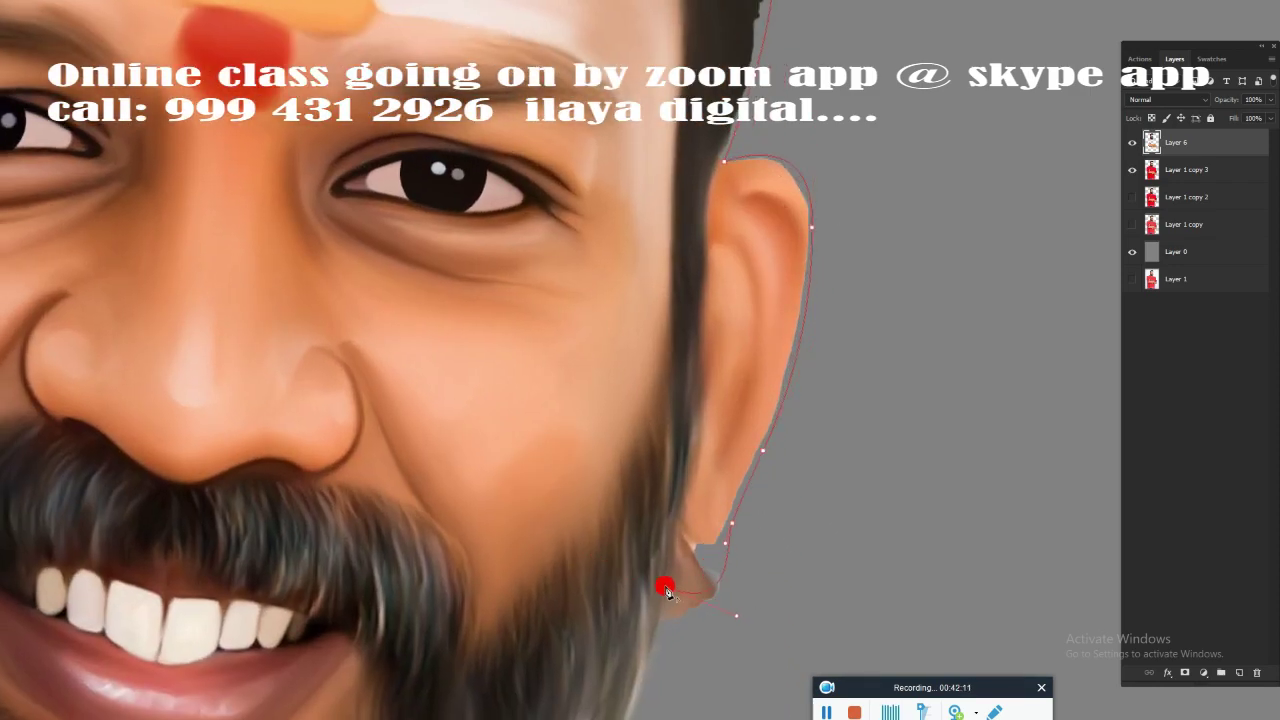
drag(667, 590, 743, 355)
drag(626, 511, 763, 257)
drag(690, 334, 707, 361)
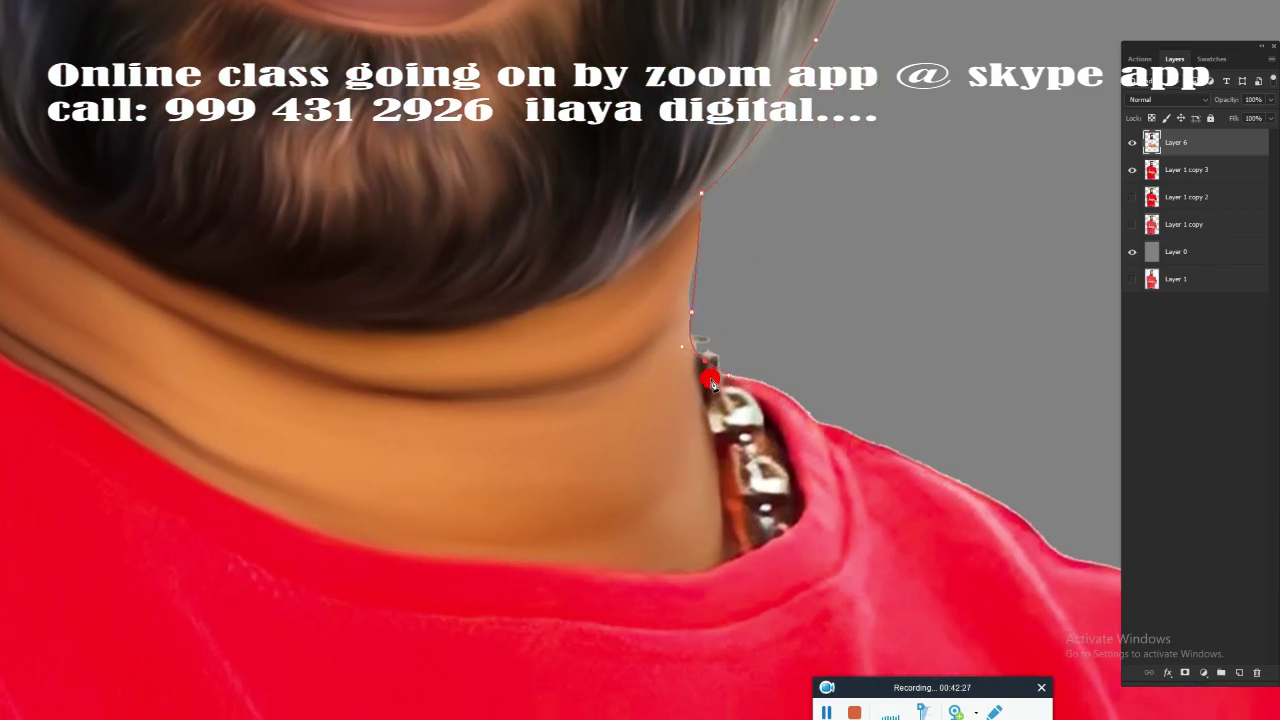
drag(843, 462, 405, 279)
drag(601, 345, 639, 393)
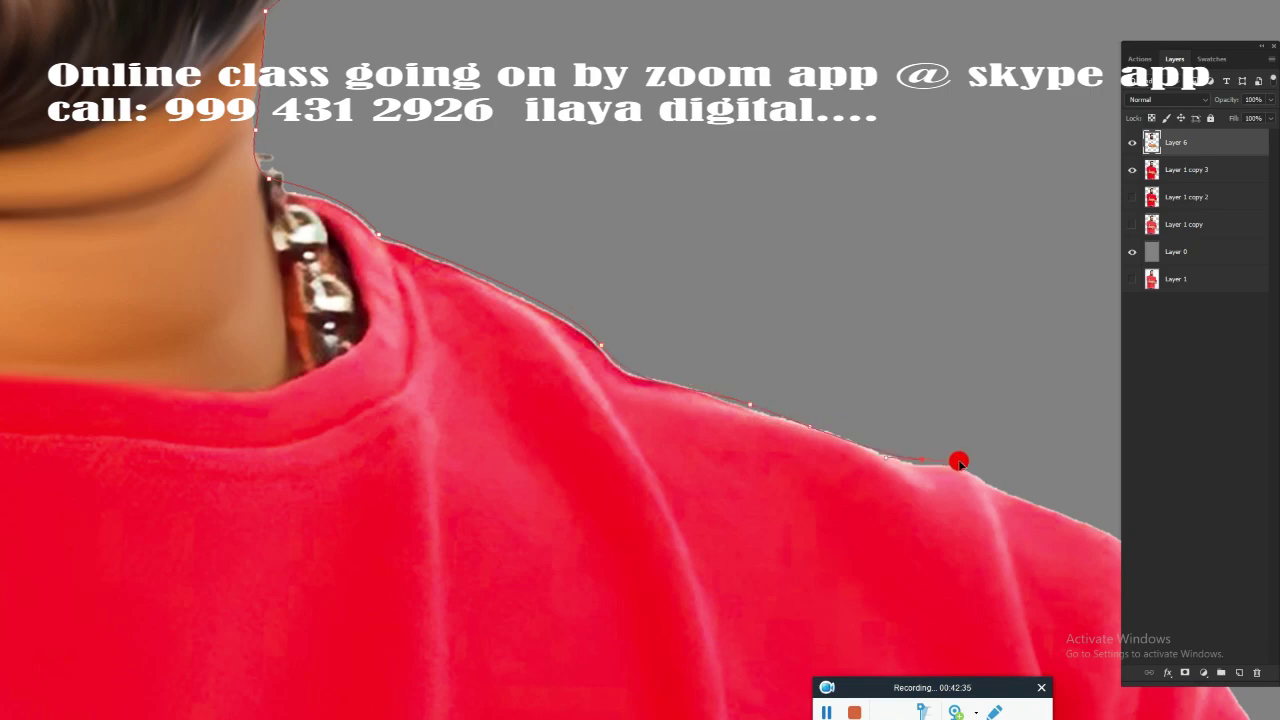
drag(958, 461, 654, 309)
Step: Continue the outline down the arm, along the sleeve edges and around the elbow
drag(817, 497, 733, 246)
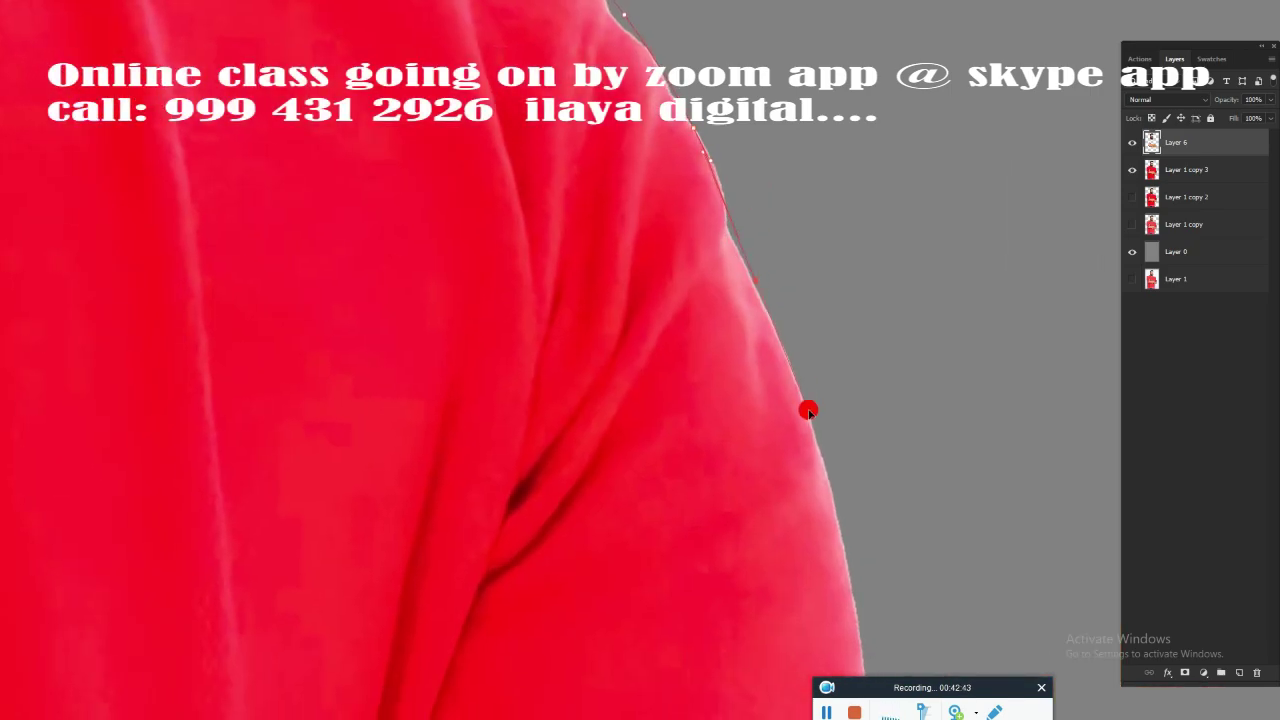
drag(808, 411, 900, 194)
drag(870, 290, 867, 238)
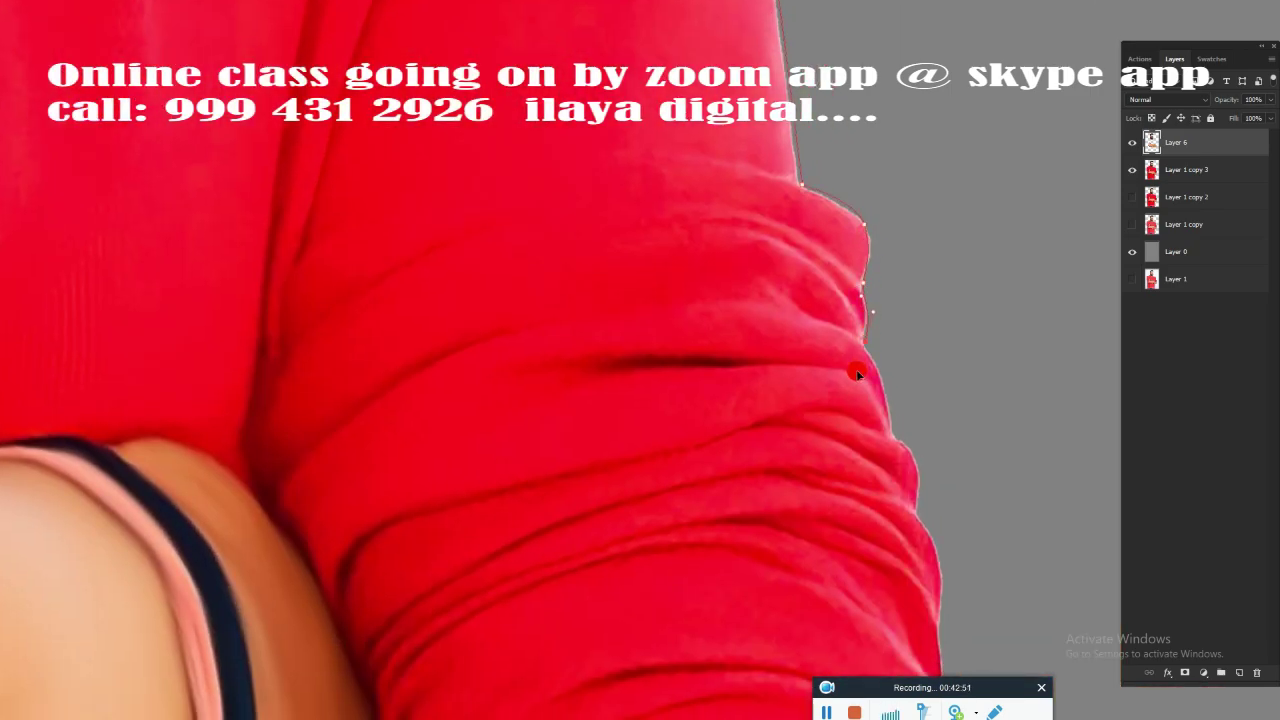
drag(965, 552, 750, 367)
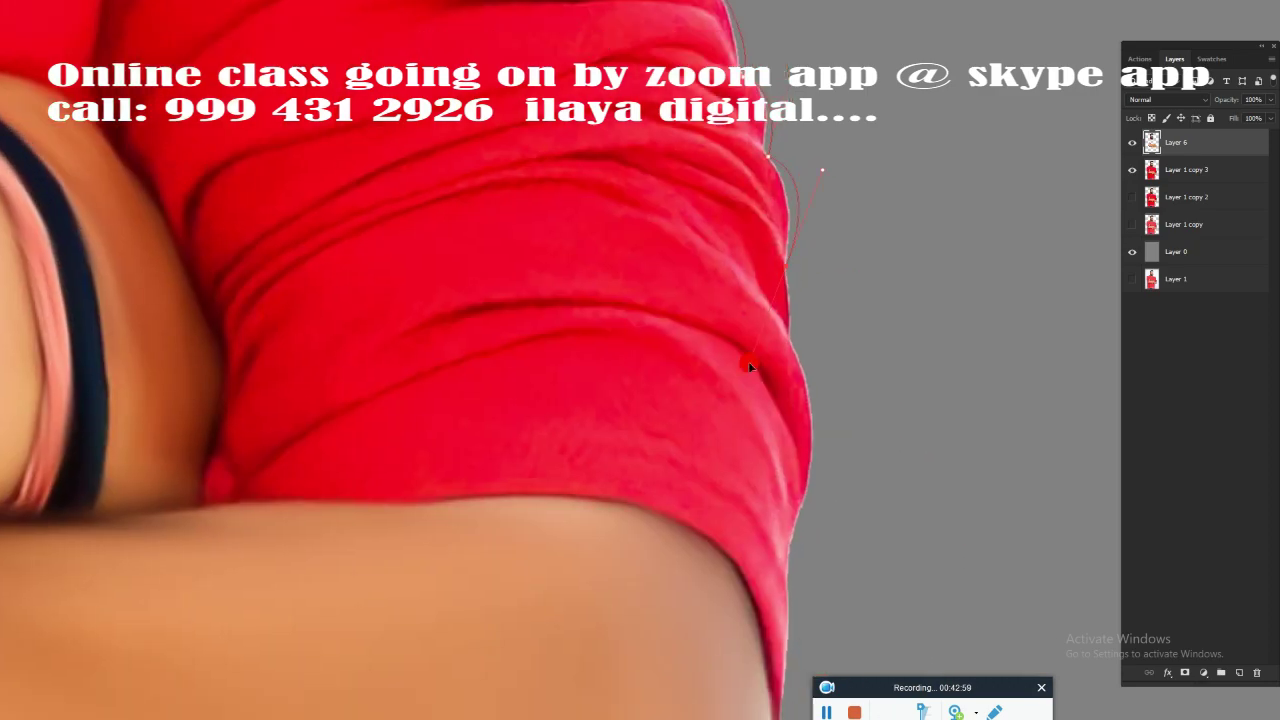
drag(786, 574, 770, 323)
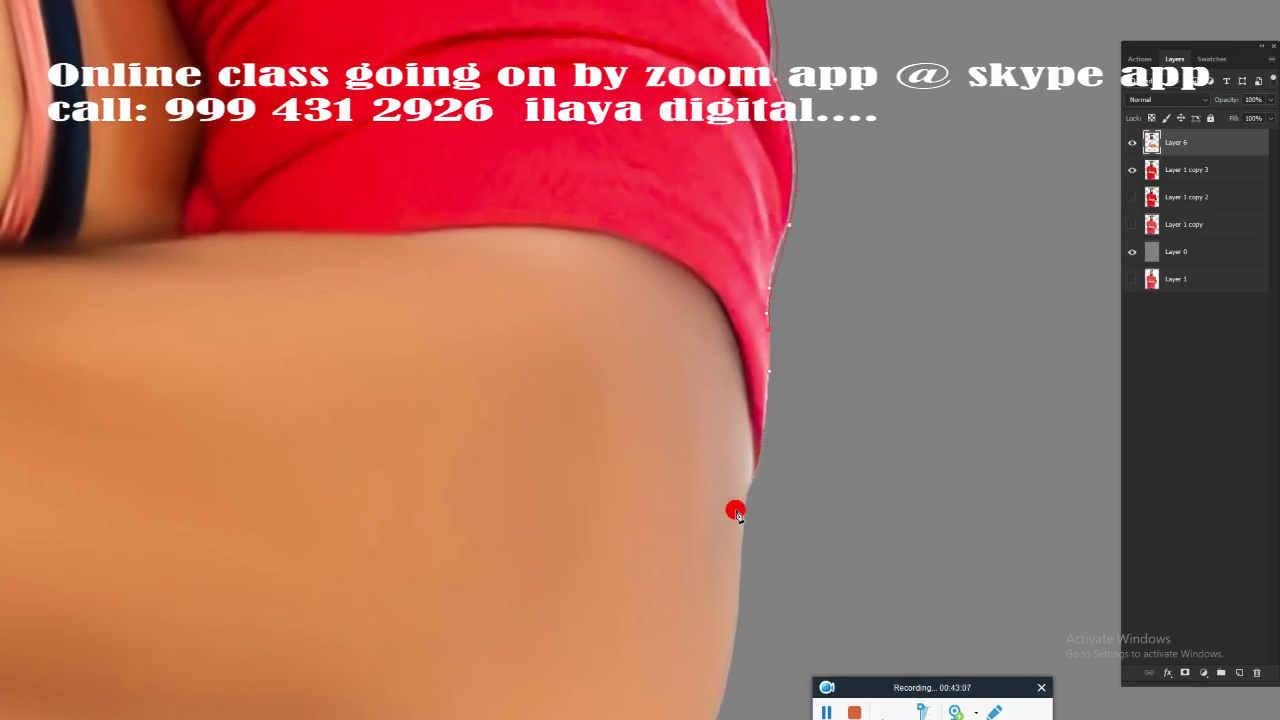
mouse_move(735, 513)
mouse_down()
mouse_move(814, 320)
mouse_move(770, 441)
mouse_up()
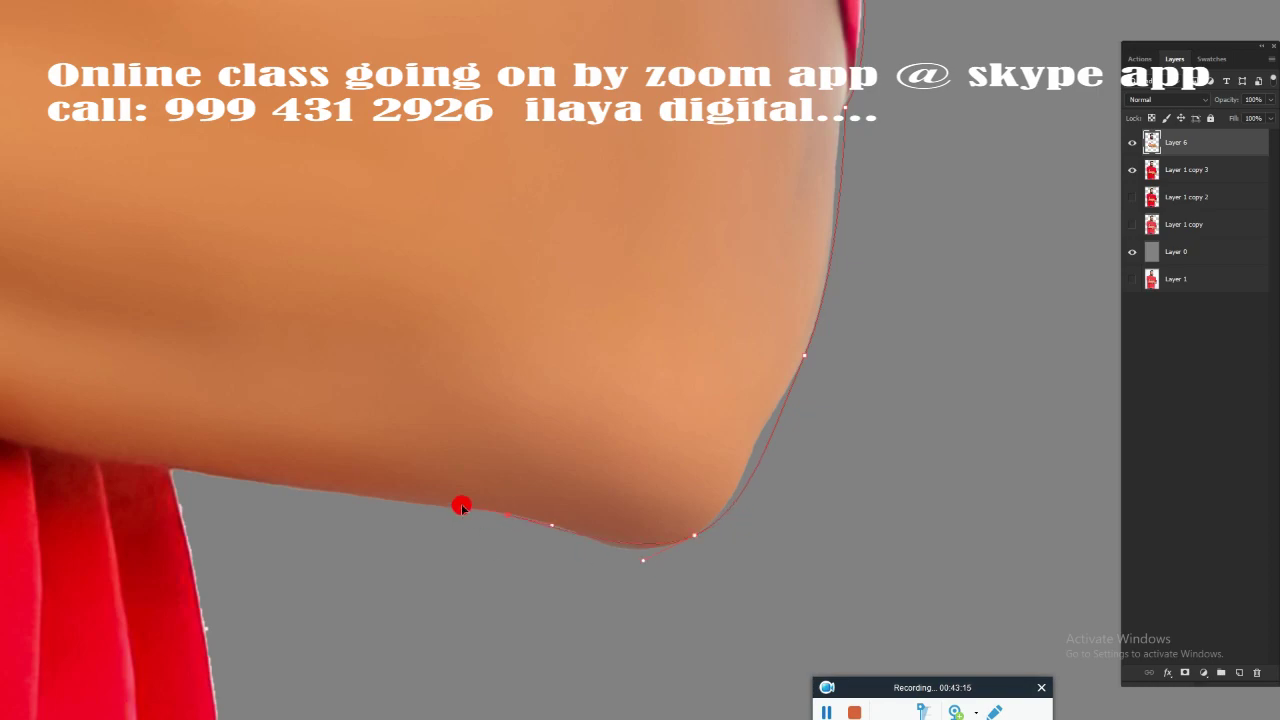
Step: Trace the path along the shirt's side, across its bottom hem and up the left side
mouse_move(497, 517)
mouse_down()
mouse_move(734, 340)
mouse_move(666, 300)
mouse_up()
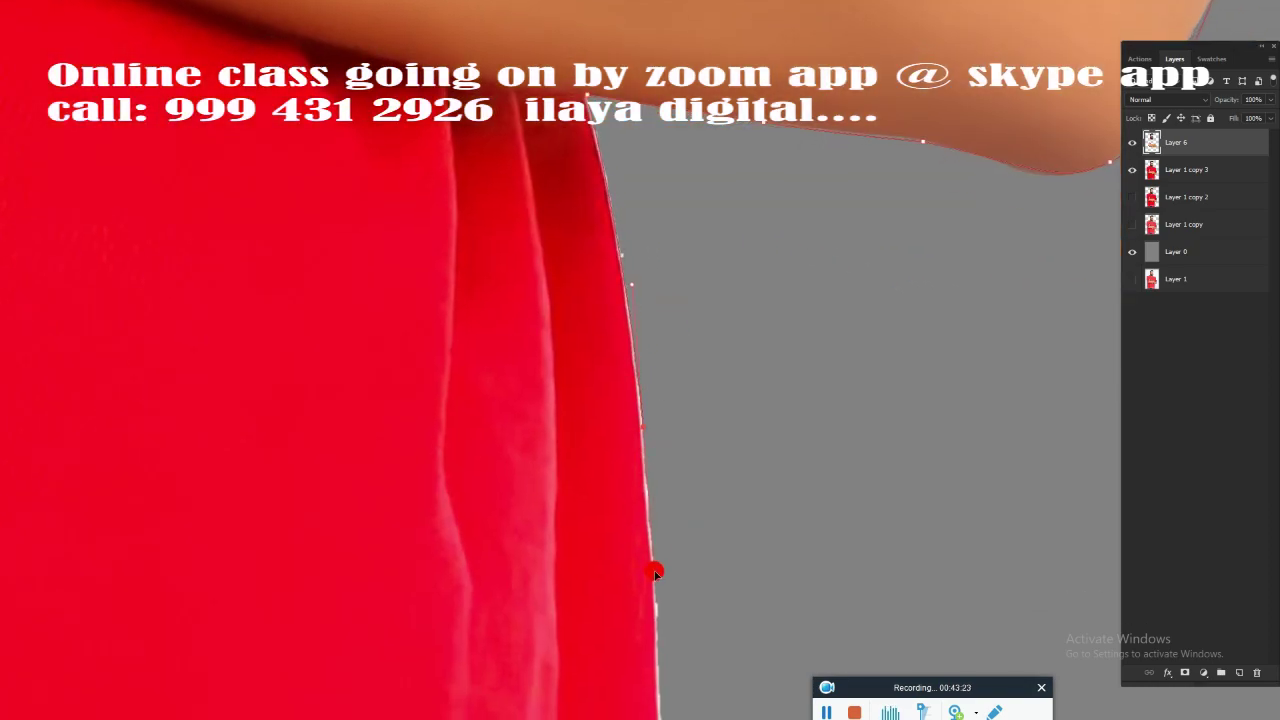
drag(652, 584, 786, 160)
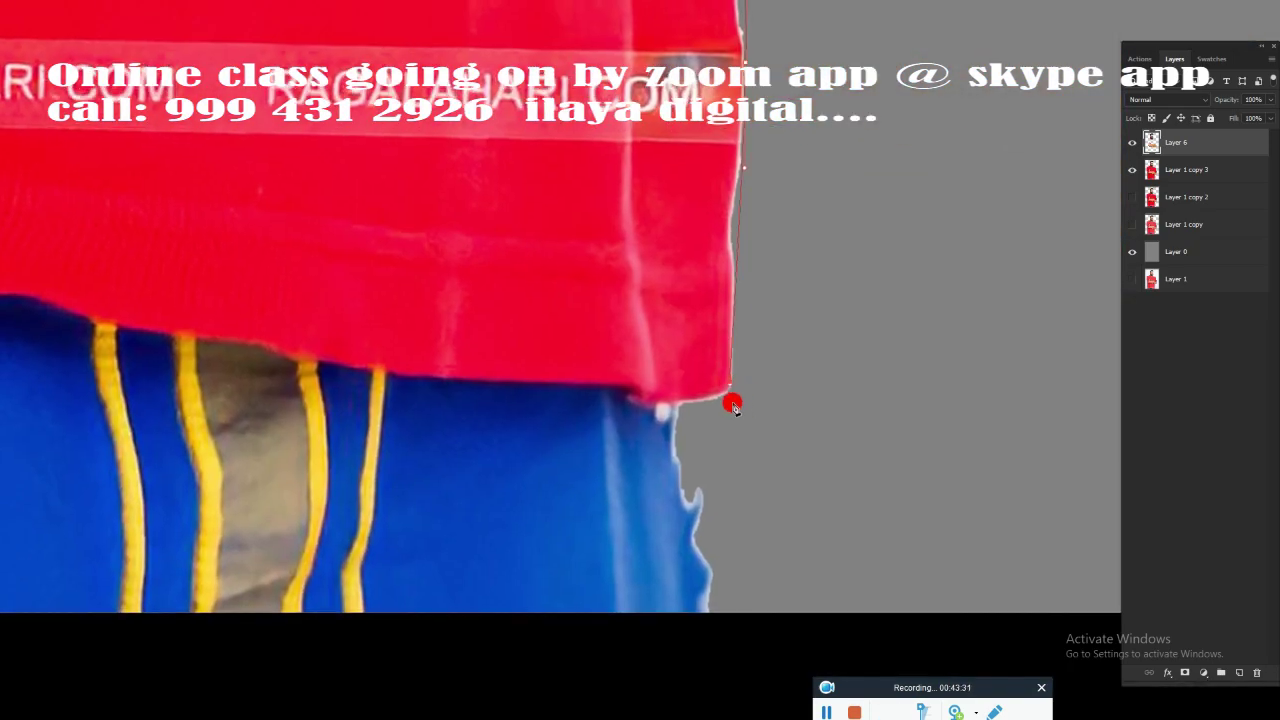
drag(414, 629, 686, 523)
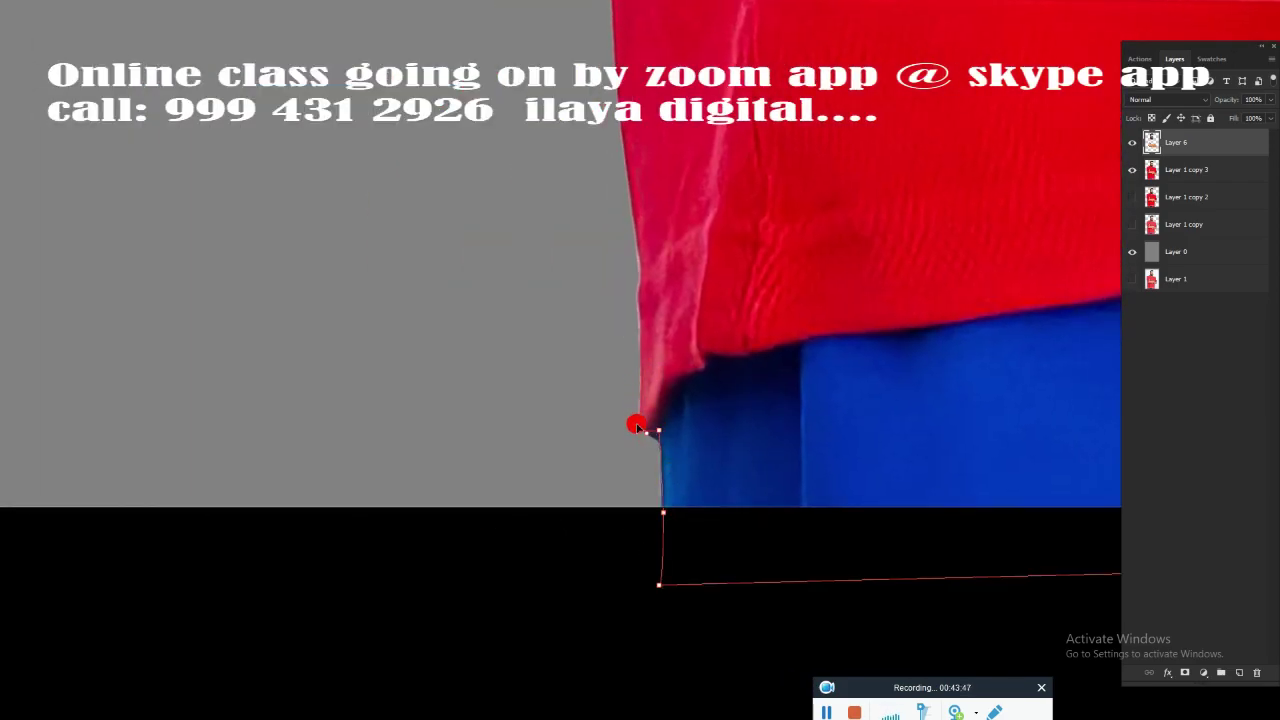
drag(643, 336, 557, 500)
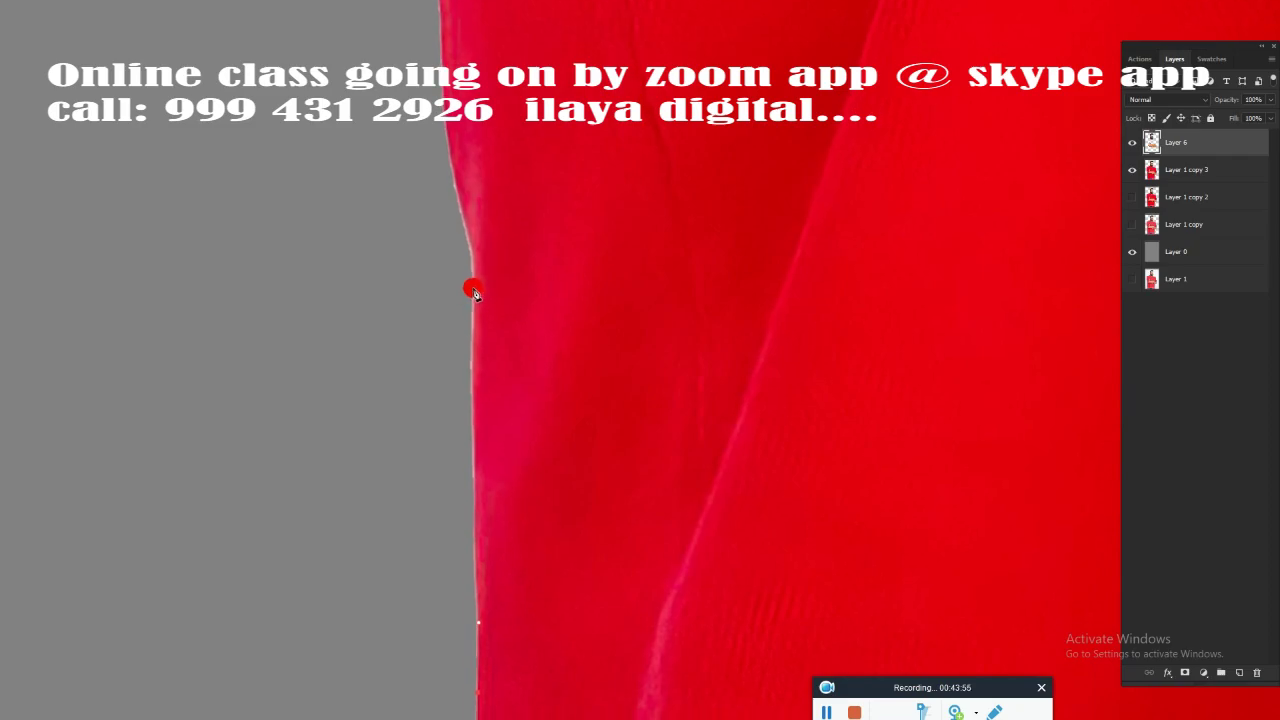
drag(471, 286, 494, 600)
drag(429, 534, 418, 338)
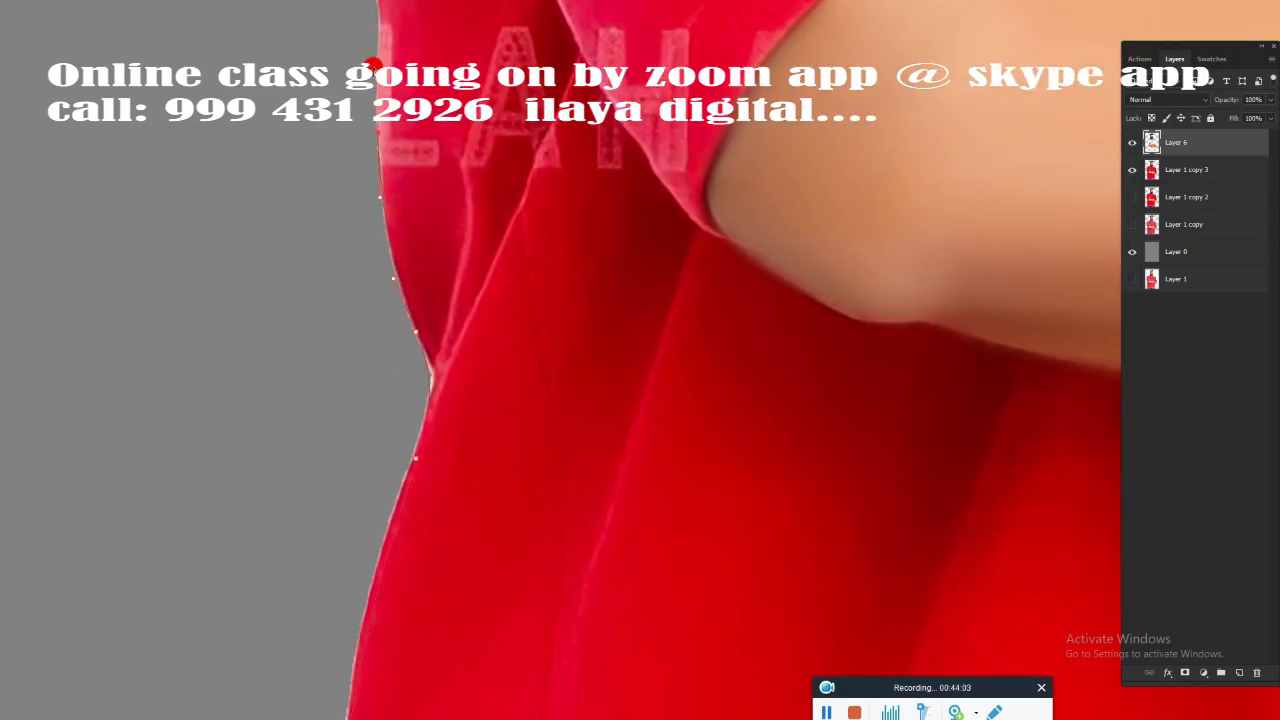
Step: Close the path over the shirt folds, shoulder and neck, up the beard and around the ear
drag(372, 66, 405, 374)
drag(354, 143, 490, 416)
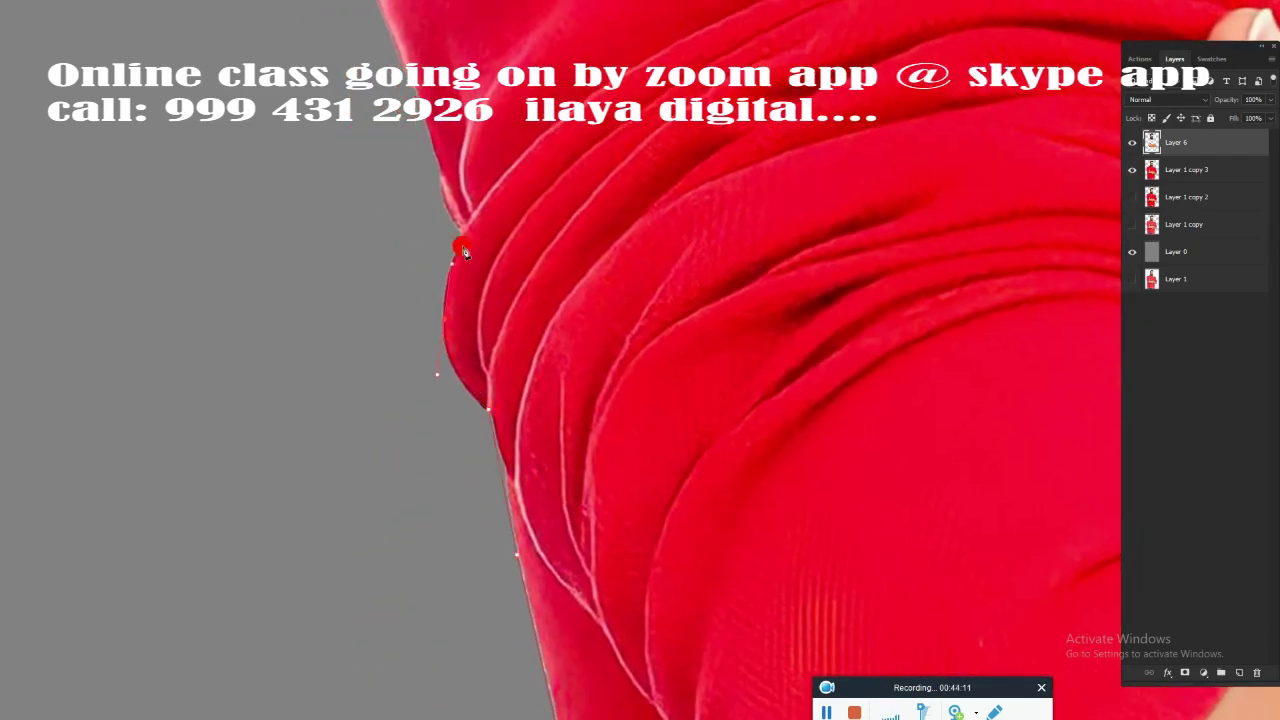
drag(442, 182, 449, 306)
drag(449, 150, 500, 292)
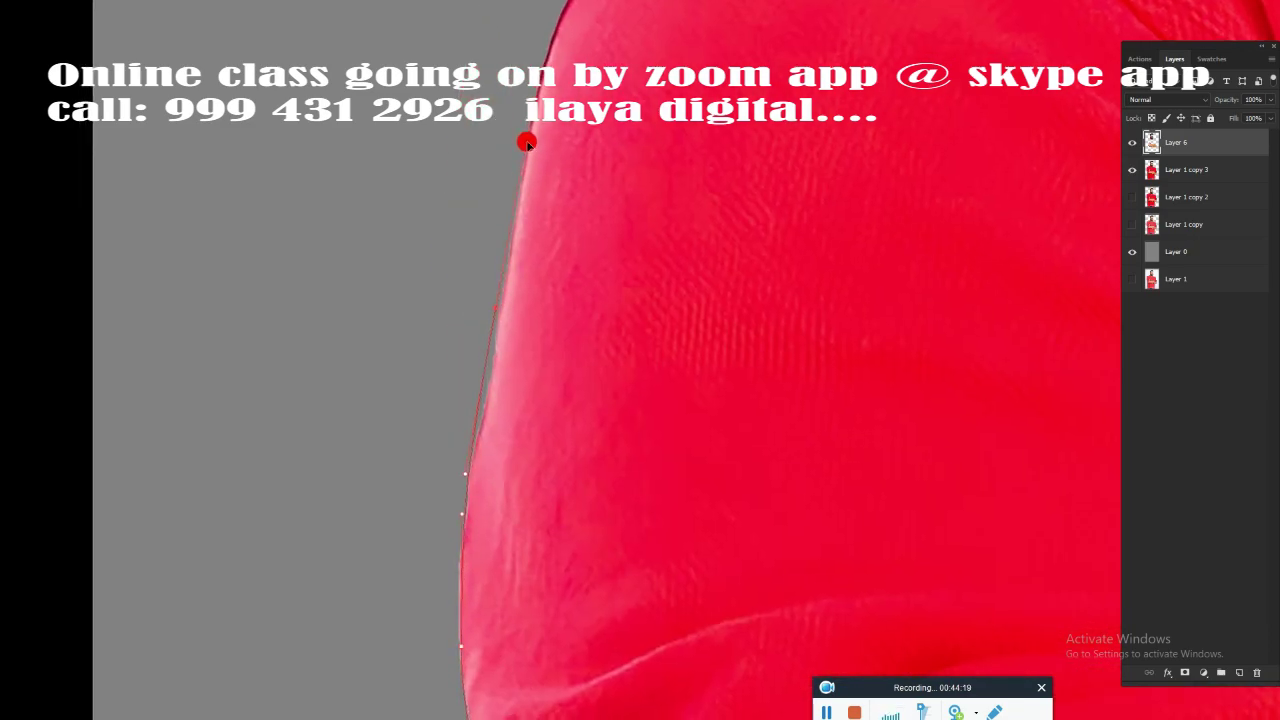
drag(527, 143, 561, 292)
drag(777, 149, 418, 309)
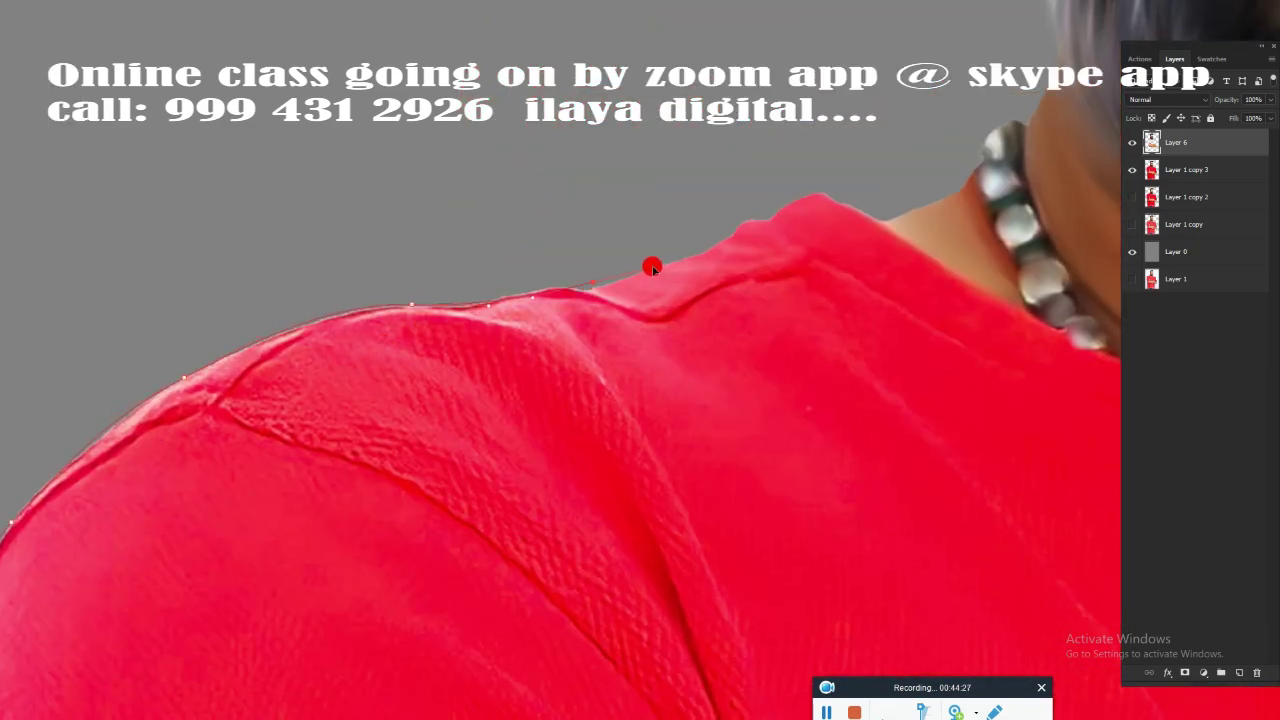
drag(884, 228, 638, 300)
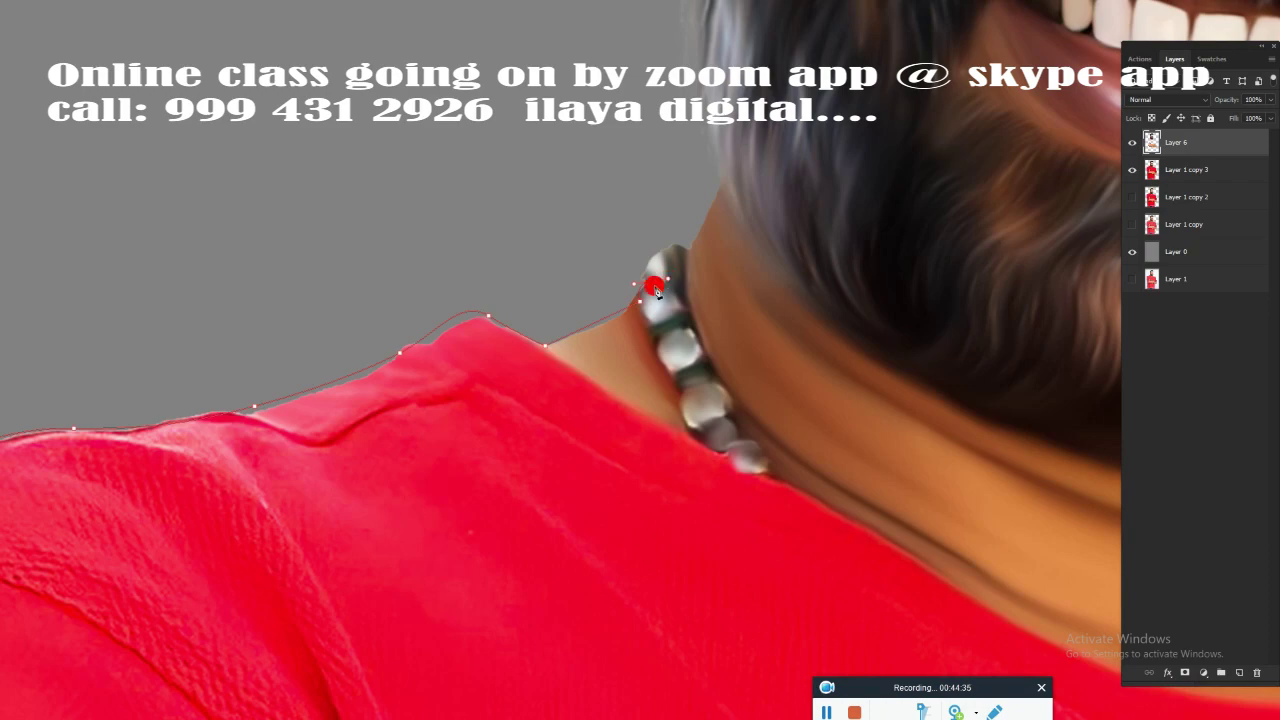
click(719, 175)
drag(720, 178, 556, 347)
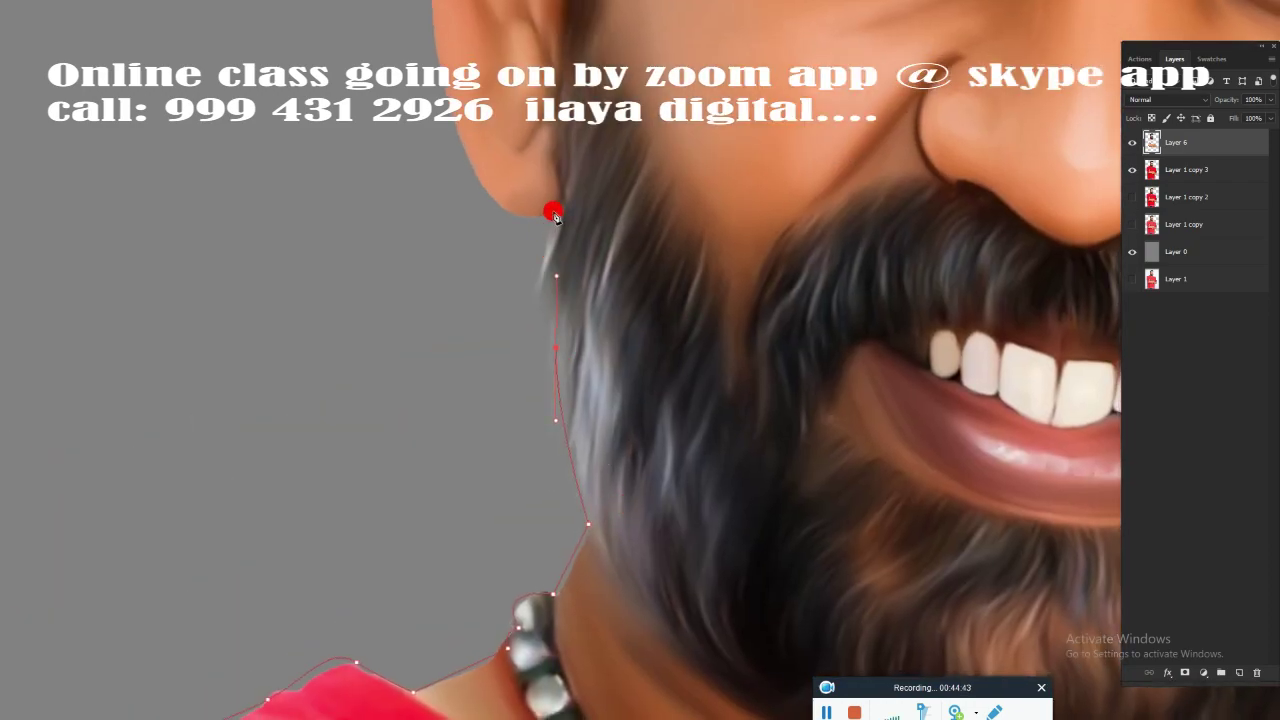
drag(553, 215, 599, 423)
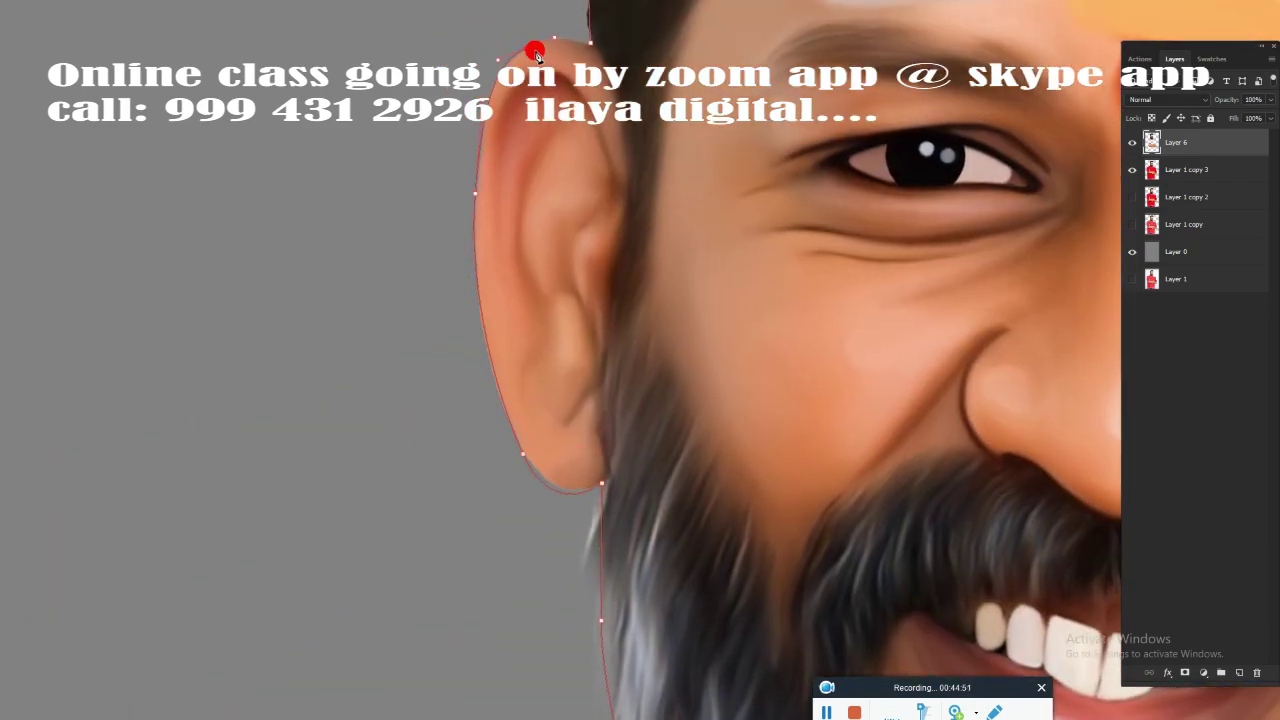
key(ctrl+0)
right_click(523, 277)
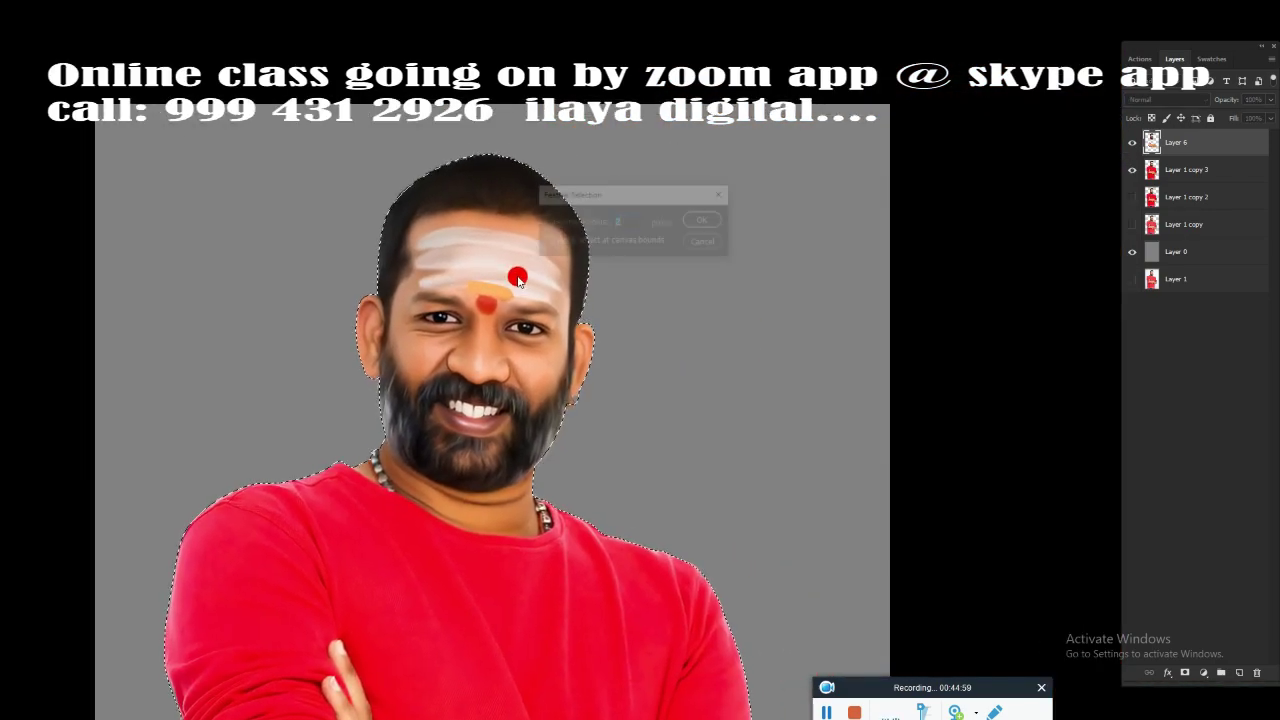
key(Return)
key(ctrl+plus)
key(ctrl+plus)
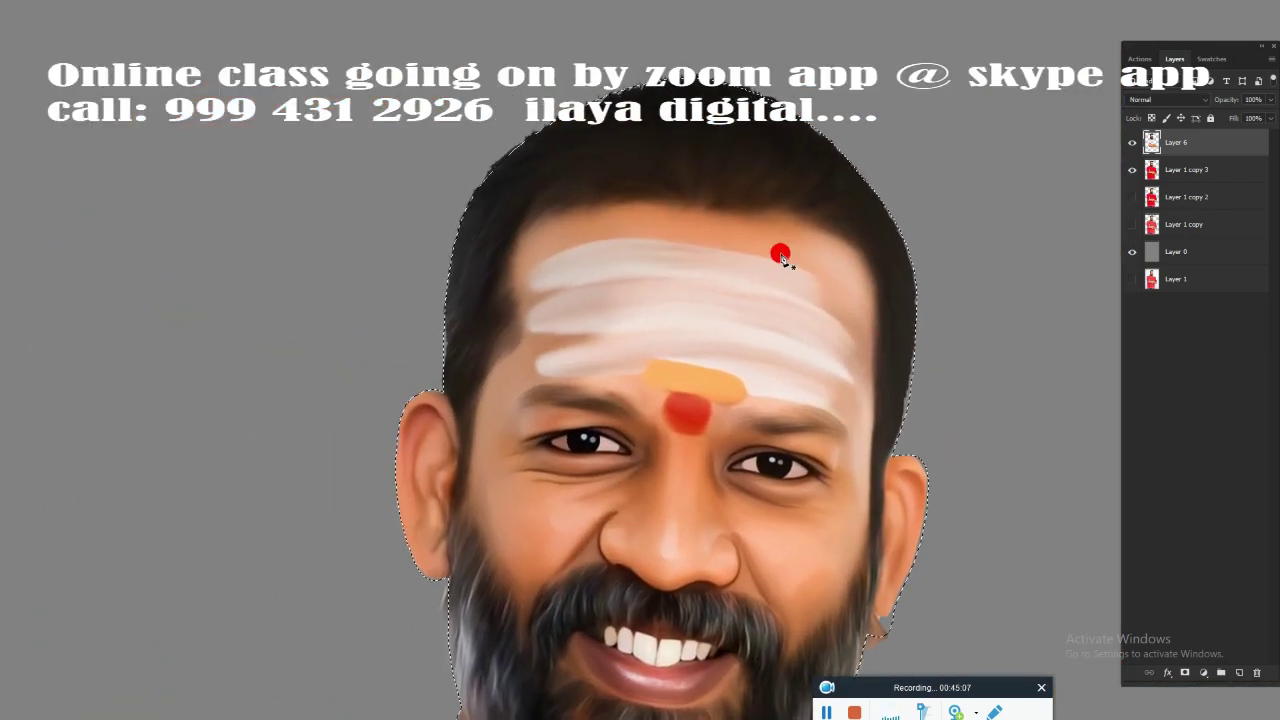
key(ctrl+plus)
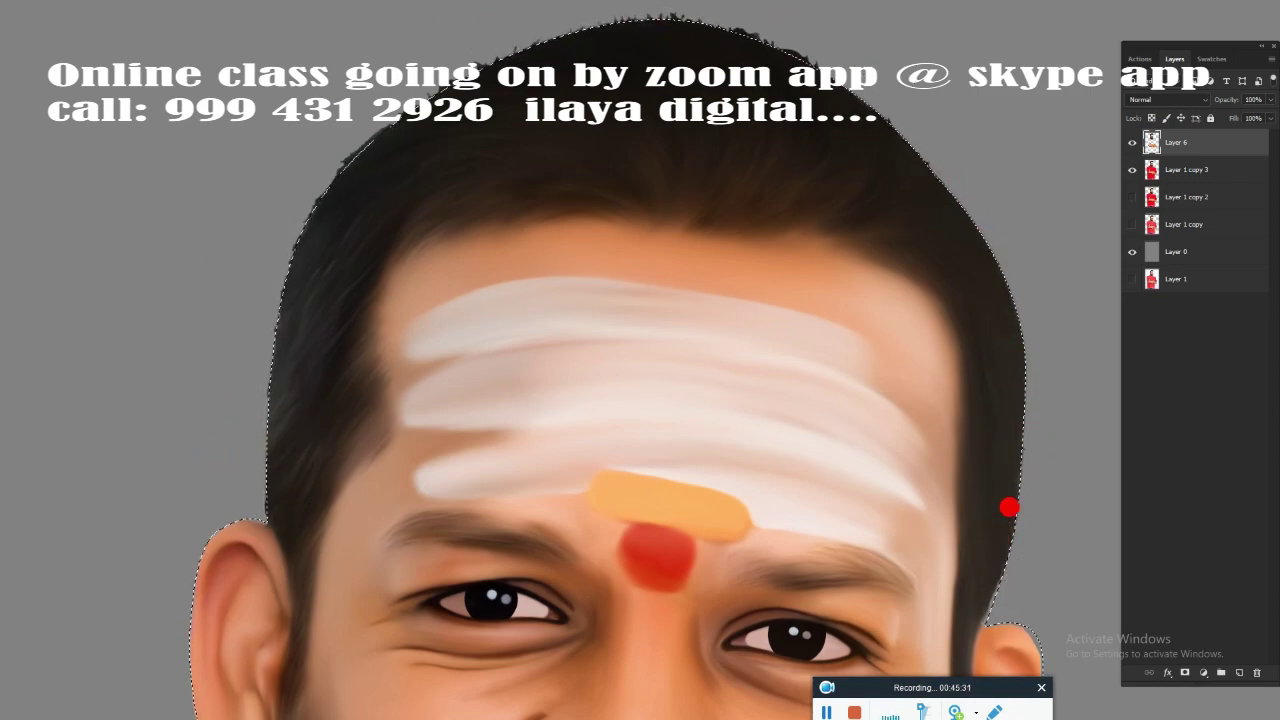
scroll(1006, 506, down, 5)
drag(329, 549, 517, 223)
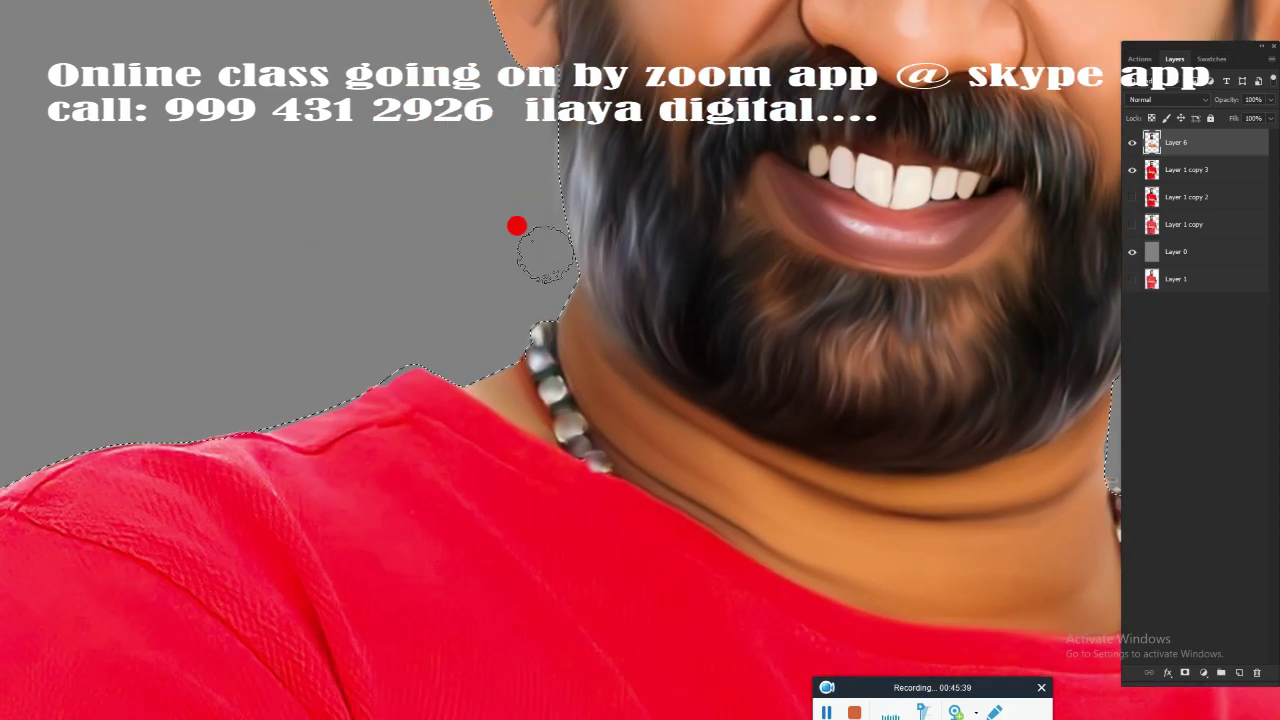
drag(343, 342, 700, 249)
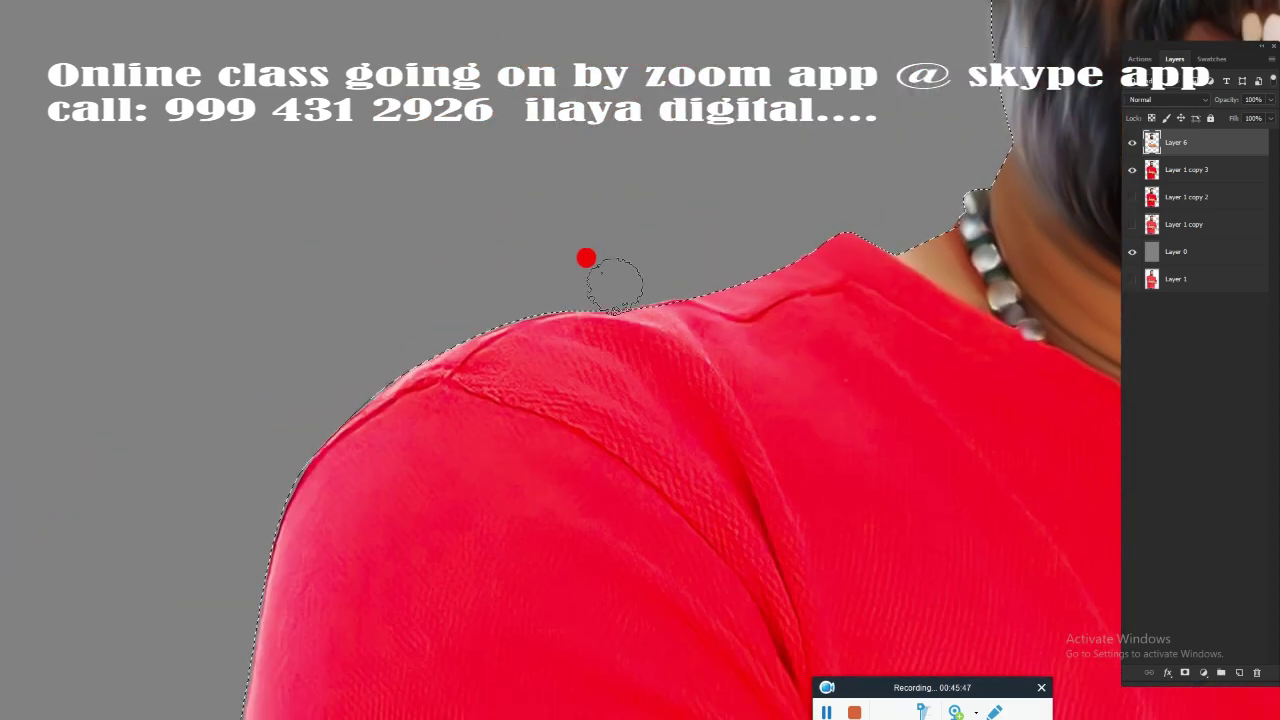
drag(214, 603, 451, 274)
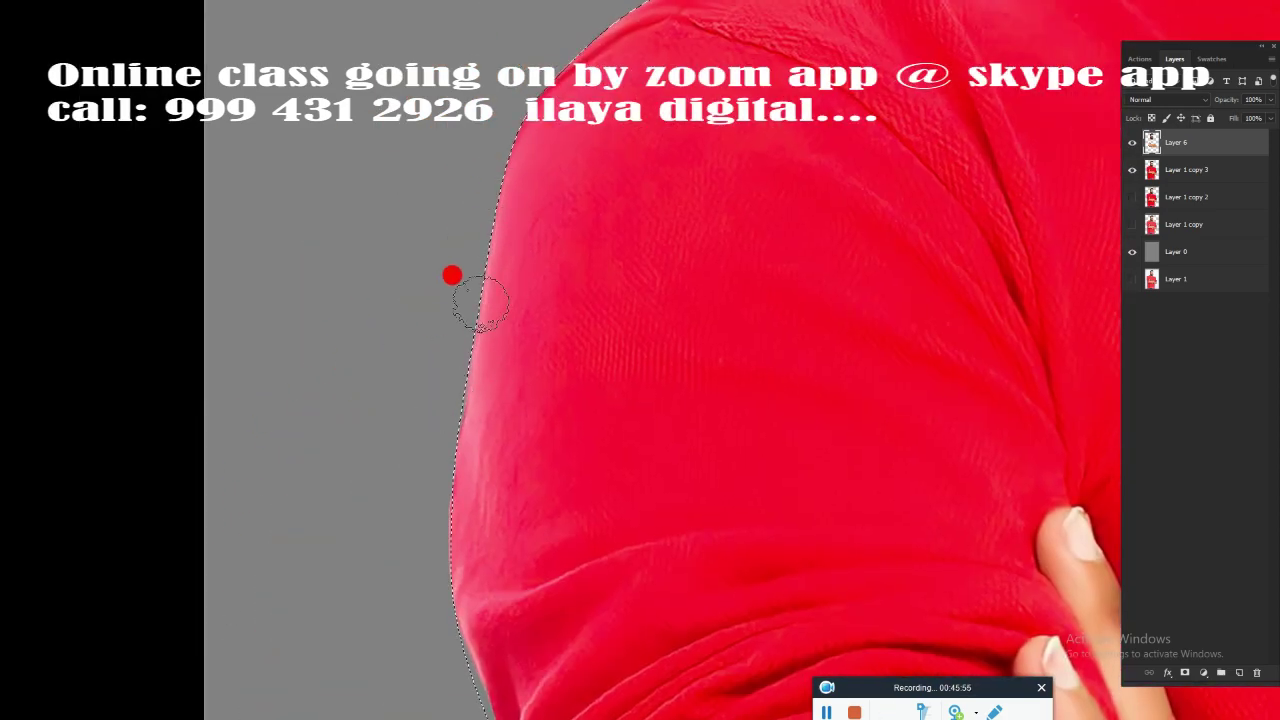
mouse_move(461, 500)
mouse_down()
mouse_move(516, 316)
mouse_move(414, 360)
mouse_up()
drag(450, 560, 480, 300)
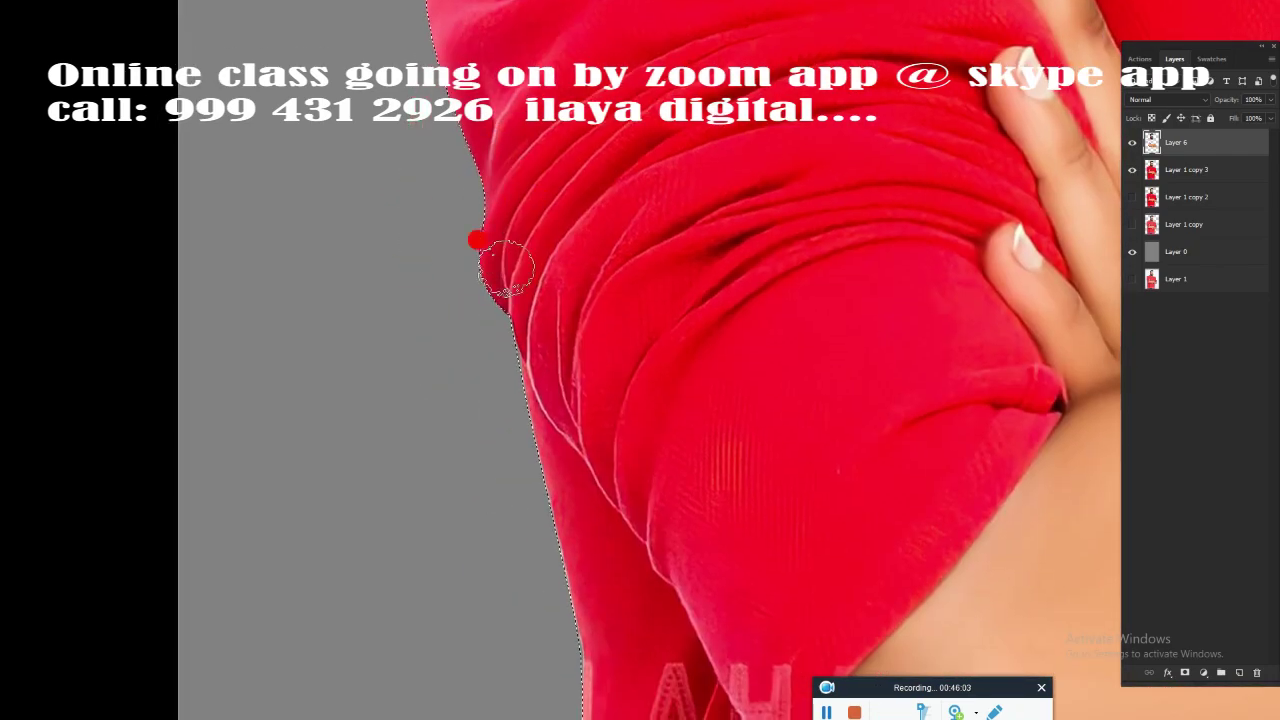
mouse_move(503, 623)
mouse_down()
mouse_move(526, 432)
mouse_move(663, 404)
mouse_move(808, 300)
mouse_move(585, 480)
mouse_move(457, 517)
mouse_move(551, 360)
mouse_move(575, 413)
mouse_move(551, 306)
mouse_up()
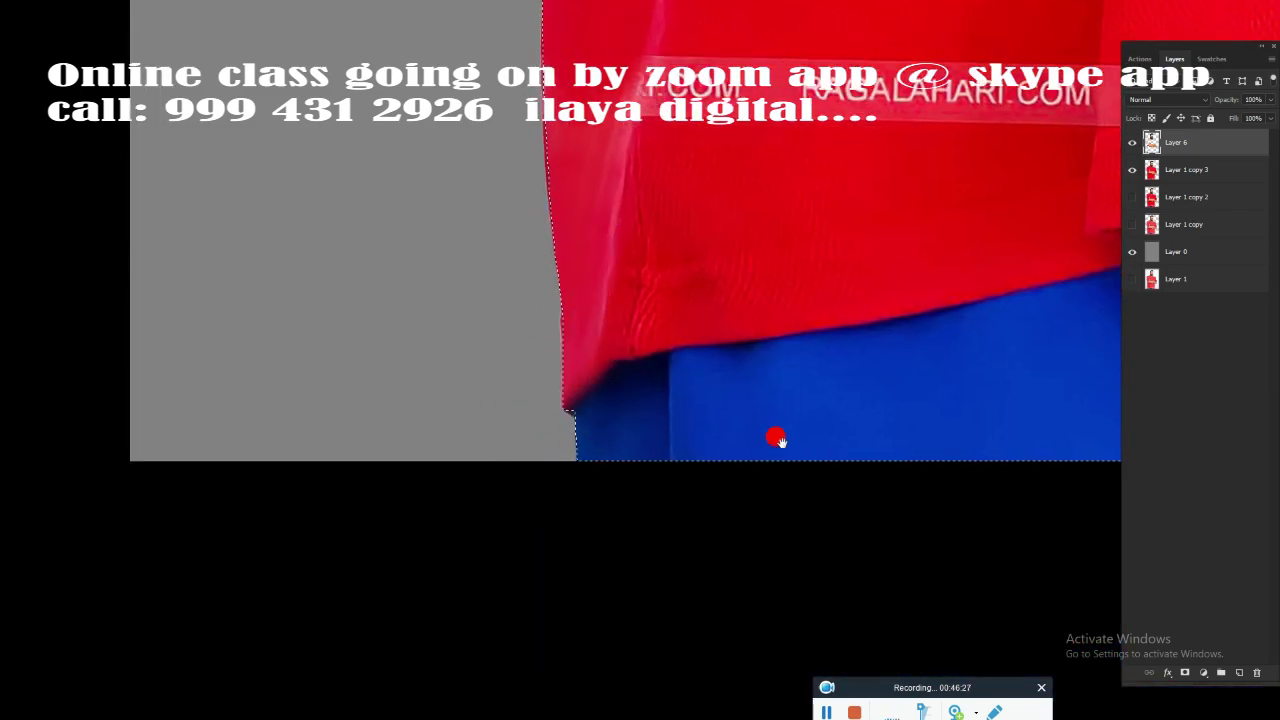
drag(777, 437, 523, 451)
drag(586, 409, 658, 461)
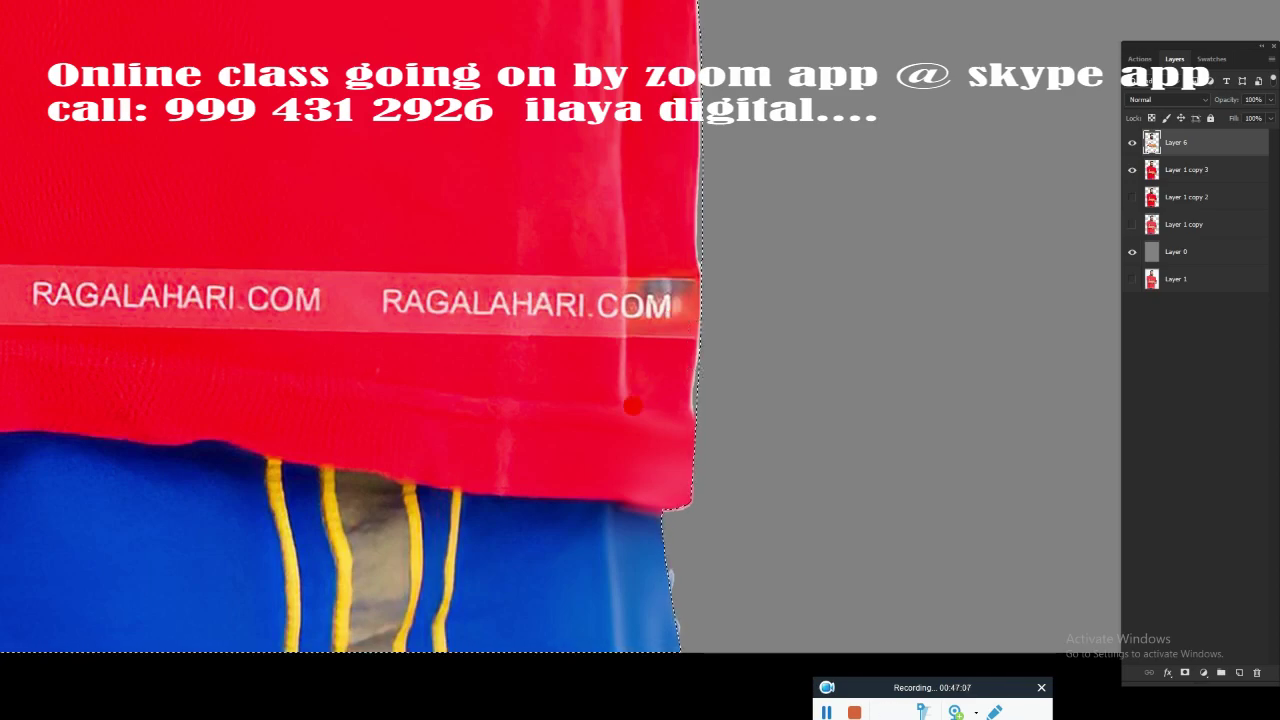
Step: Paint red over the end of the RAGALAHARI.COM print on the shirt
drag(620, 279, 672, 280)
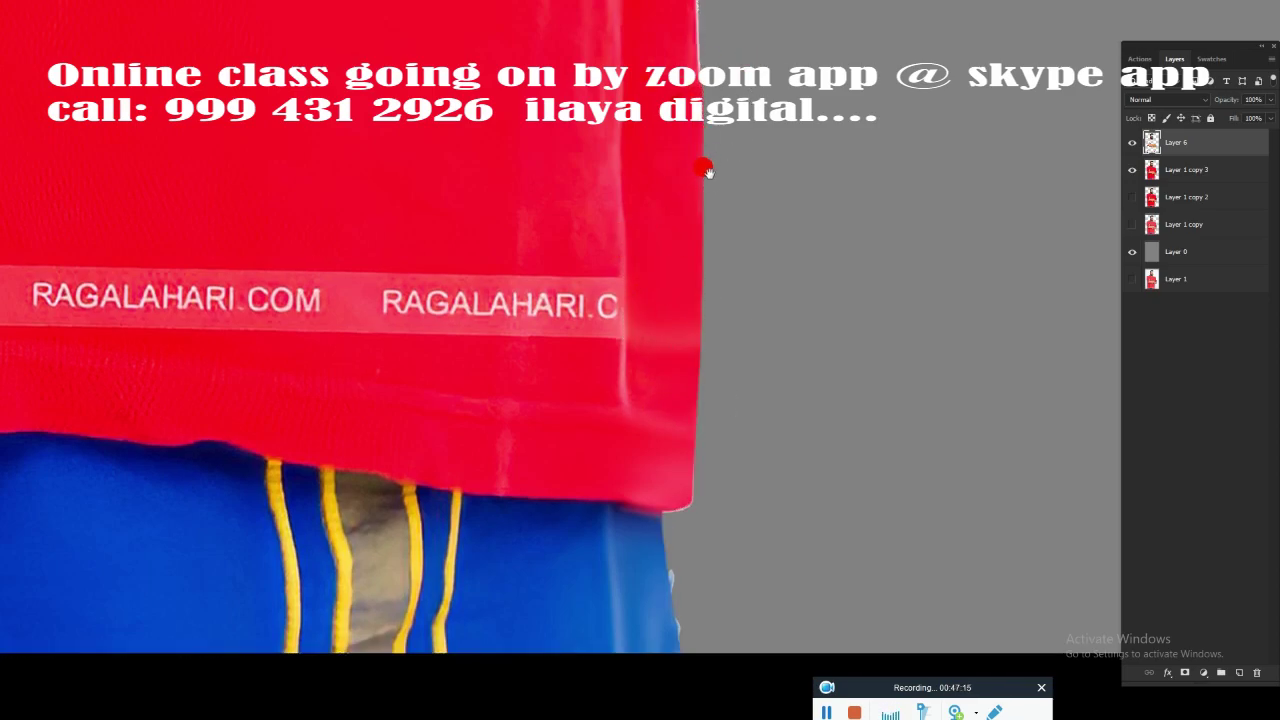
scroll(697, 197, up, 3)
scroll(690, 257, up, 3)
scroll(600, 250, up, 3)
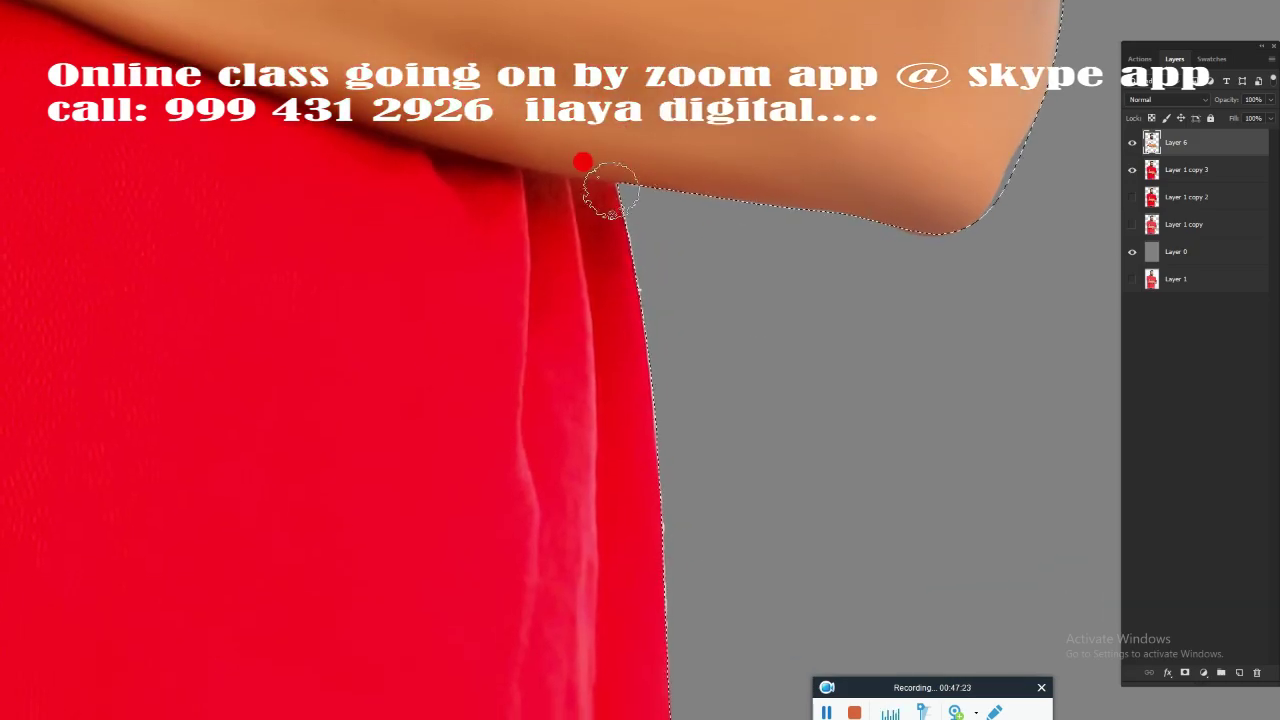
scroll(600, 370, up, 3)
scroll(920, 287, up, 3)
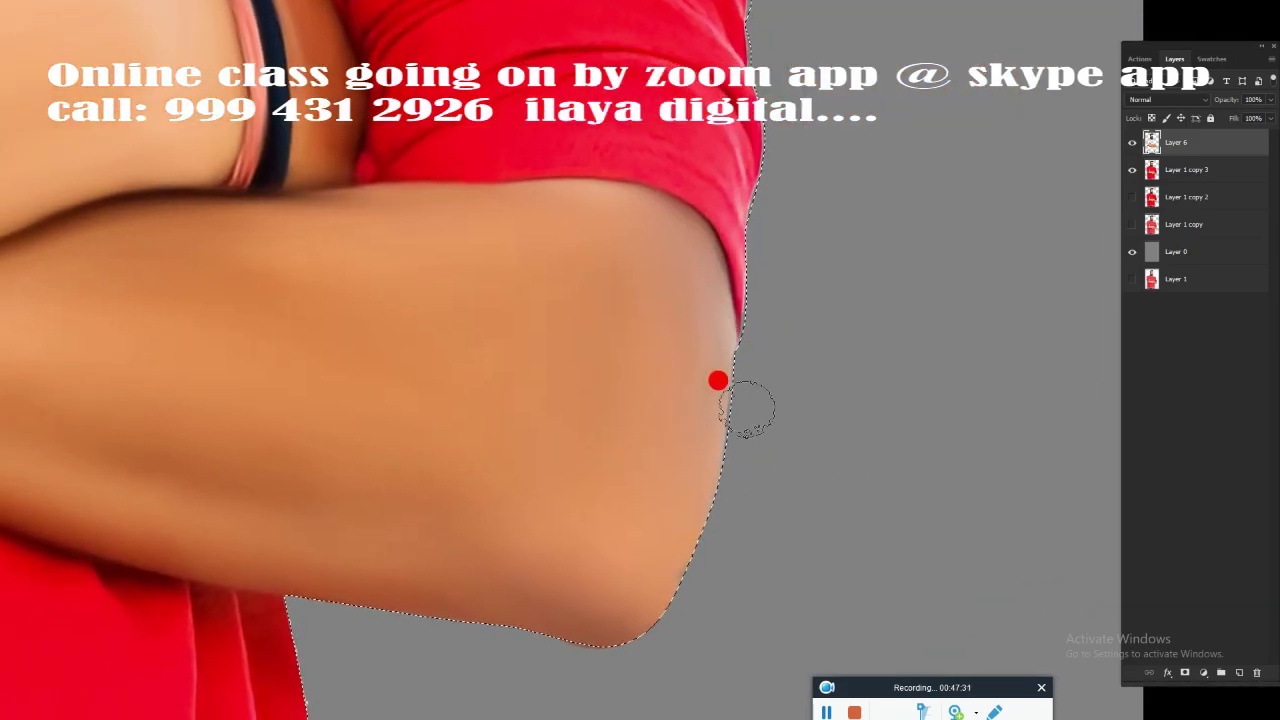
scroll(749, 409, up, 3)
scroll(716, 500, up, 3)
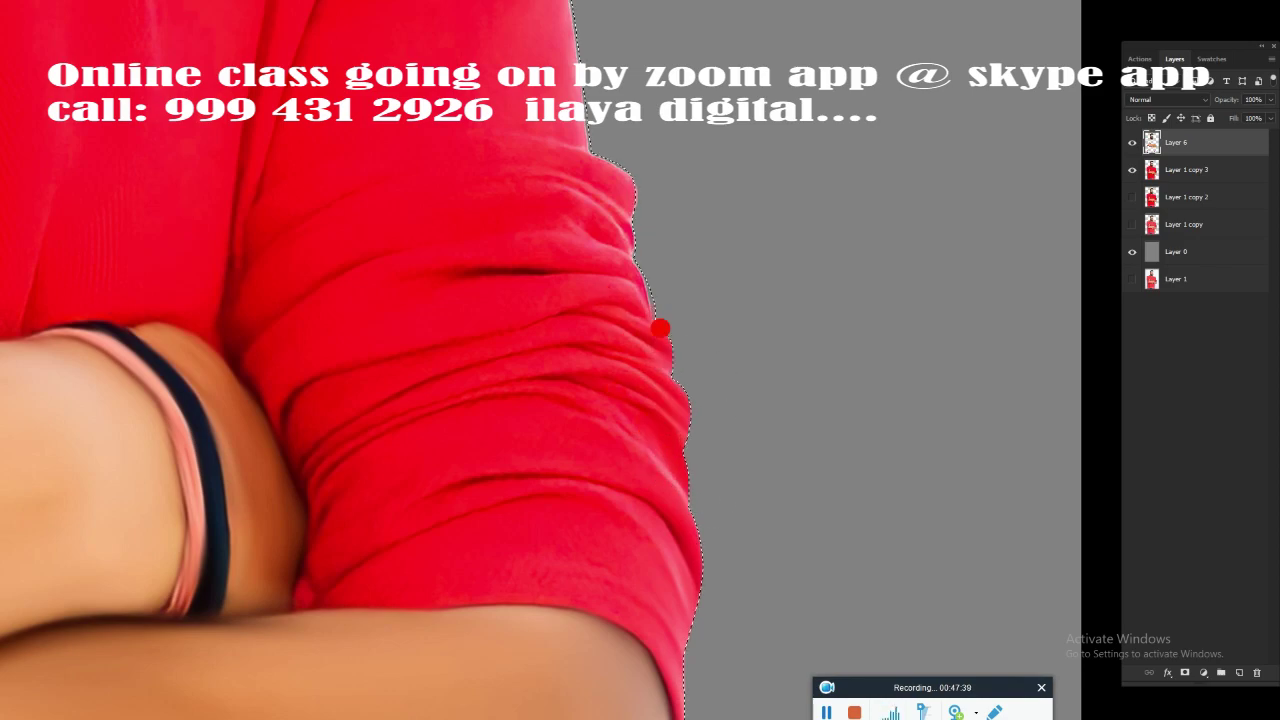
scroll(650, 250, up, 3)
scroll(755, 401, up, 3)
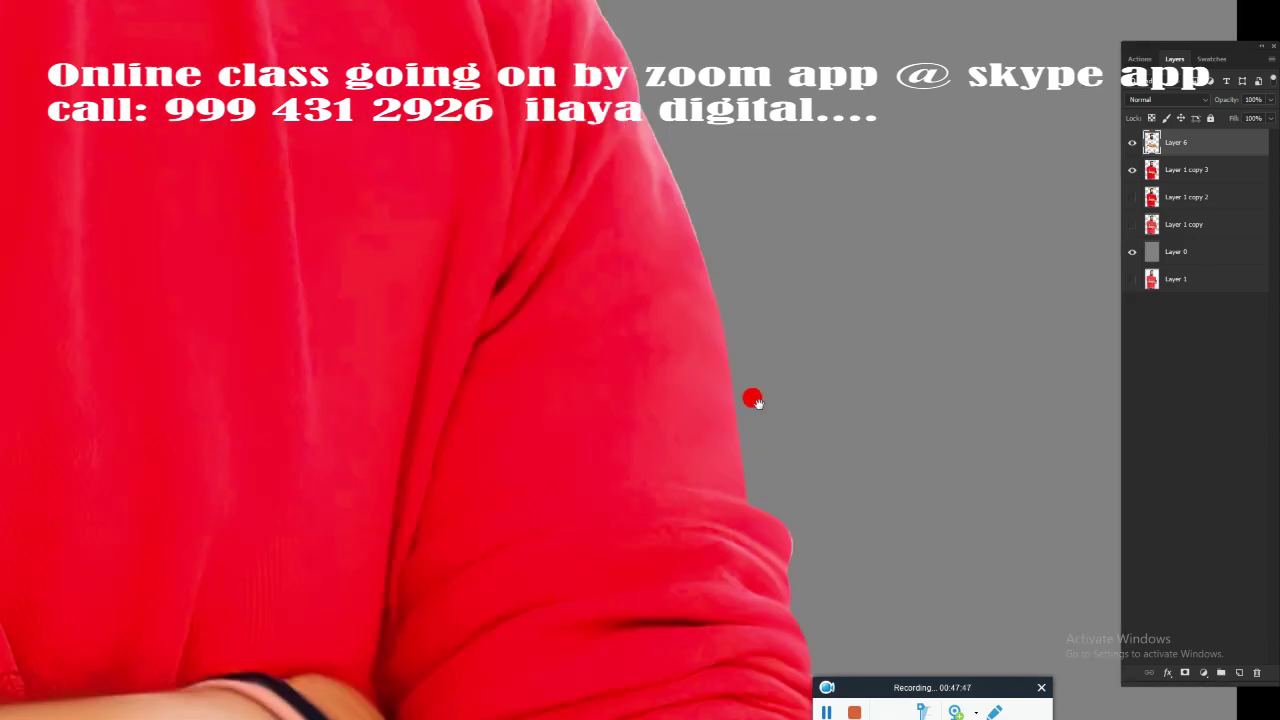
scroll(755, 401, up, 3)
scroll(770, 233, up, 3)
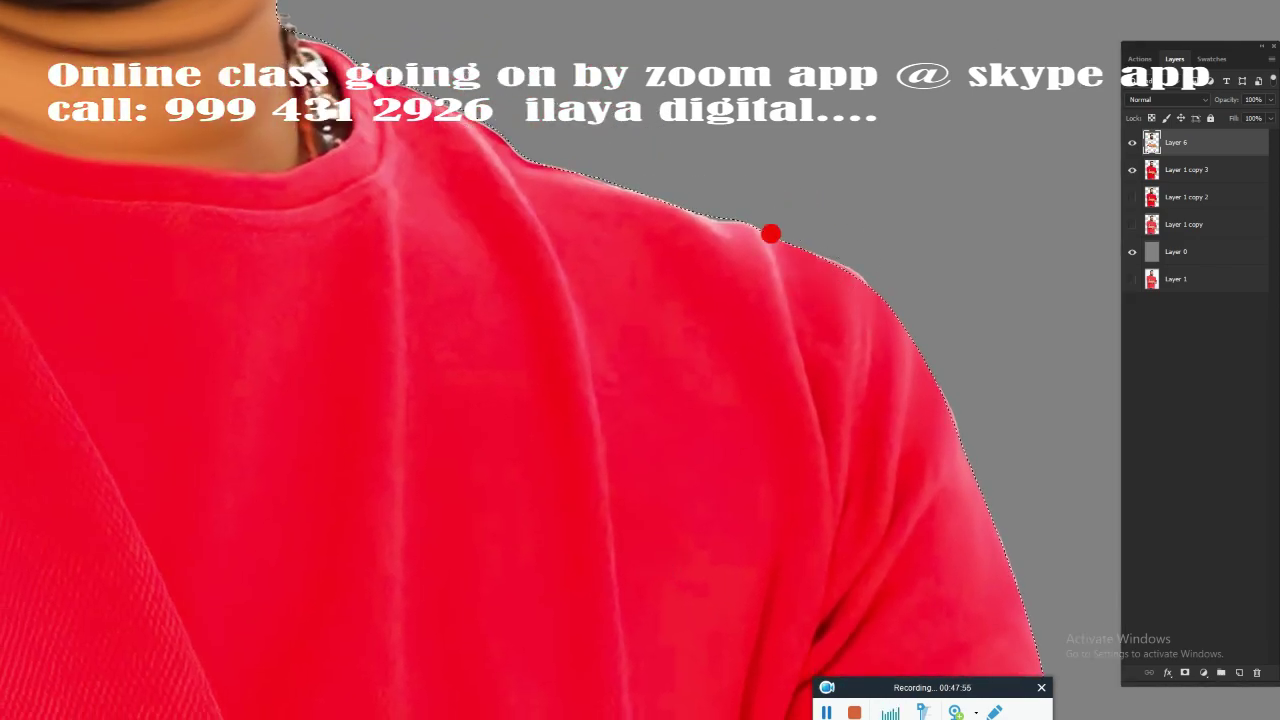
scroll(571, 151, up, 3)
scroll(563, 200, up, 3)
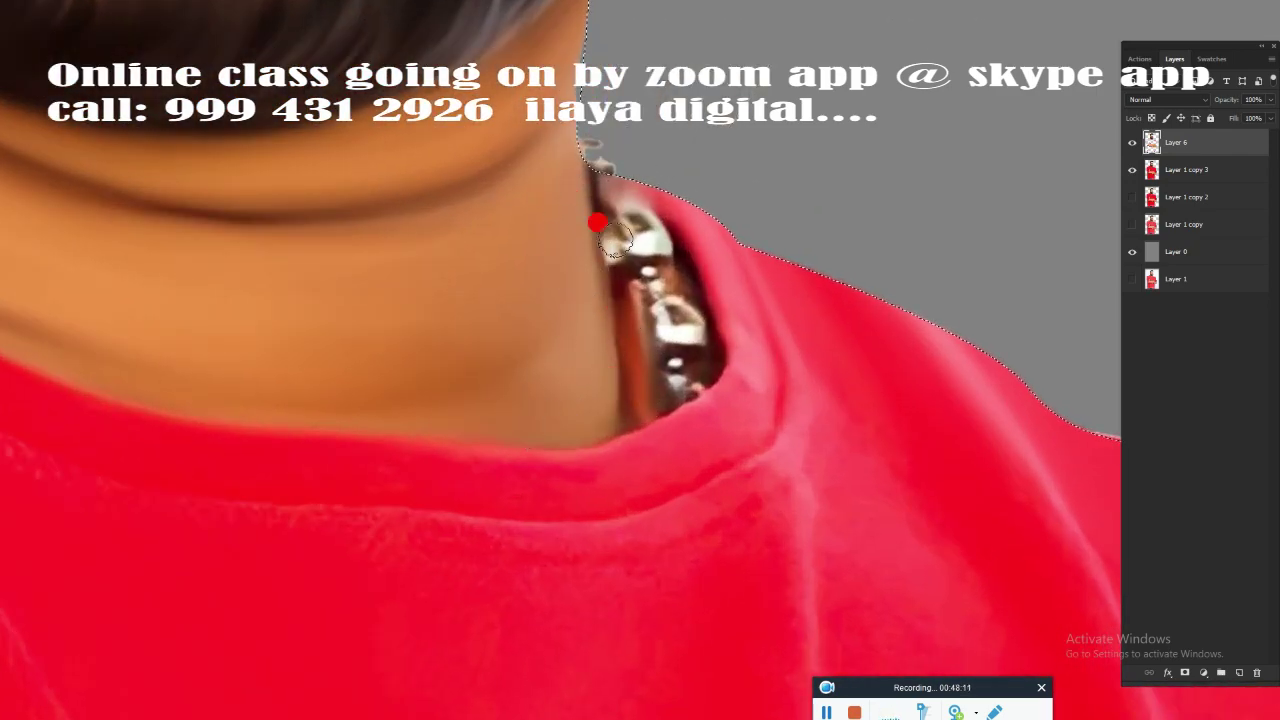
Step: Paint over the neck-chain beads and the lower bead at the collar edge
click(632, 233)
click(650, 275)
click(672, 323)
click(688, 373)
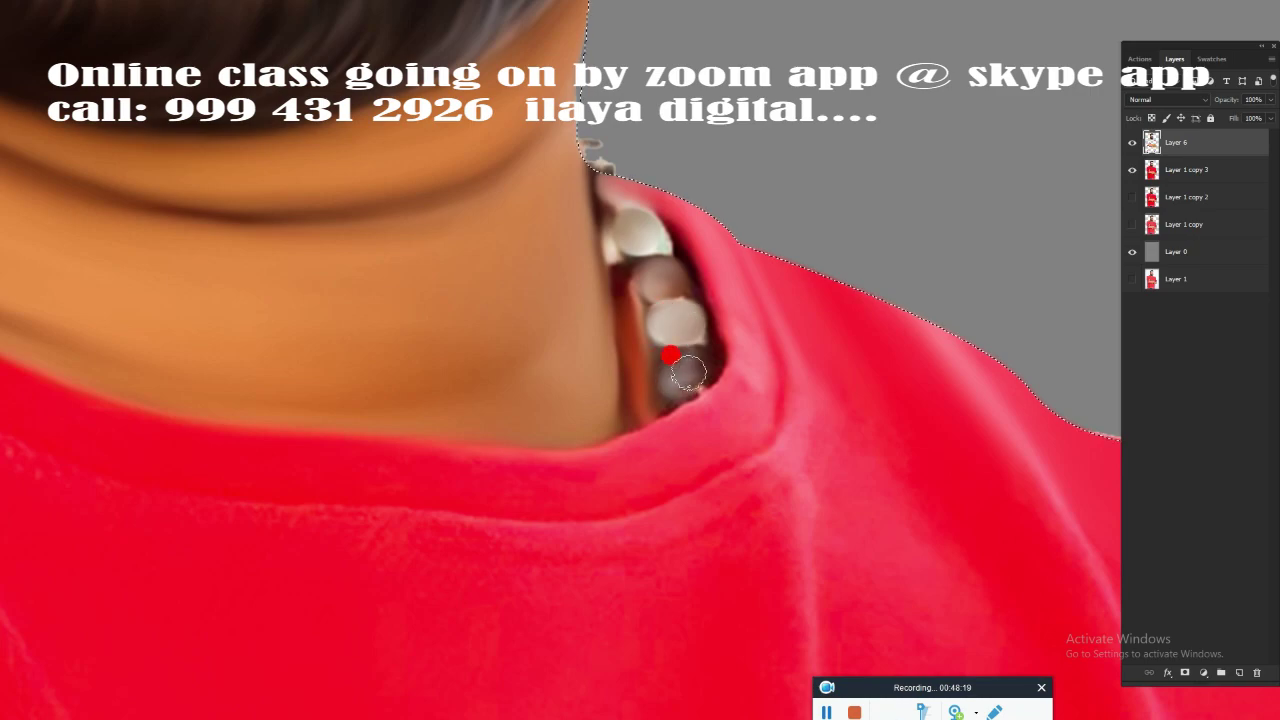
click(705, 385)
click(780, 365)
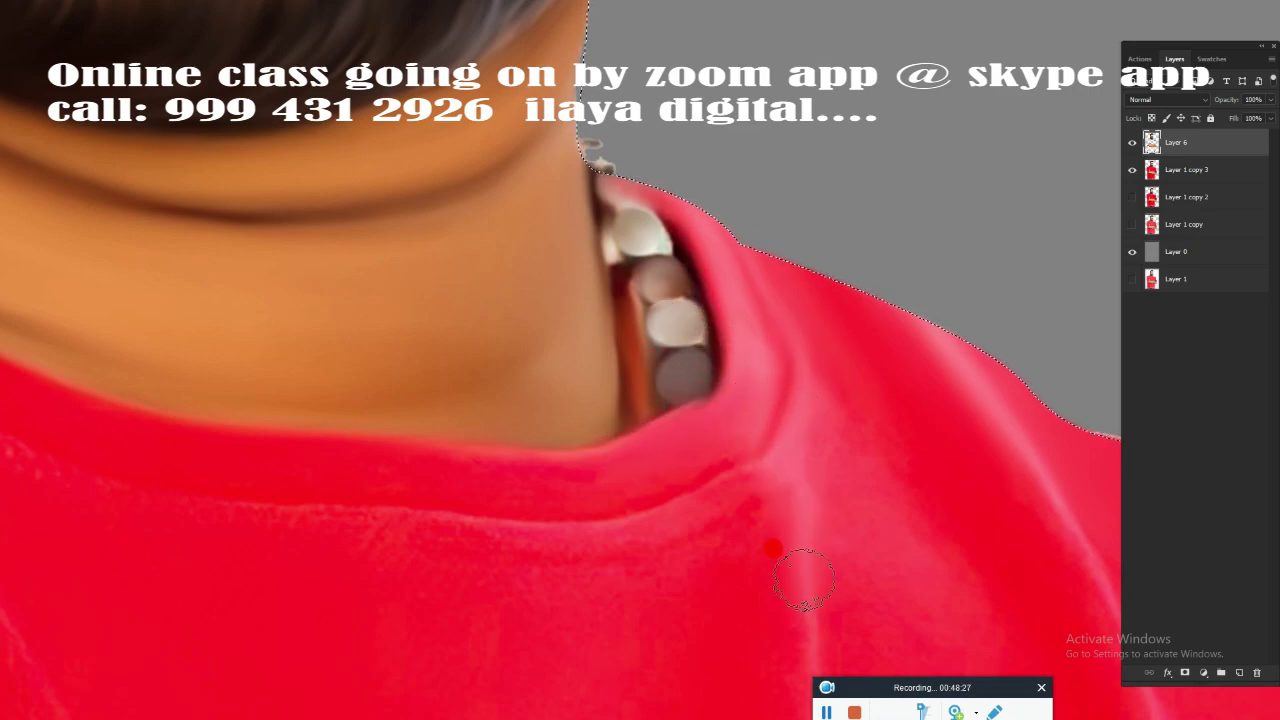
scroll(700, 510, up, 3)
scroll(650, 330, up, 2)
scroll(630, 400, up, 4)
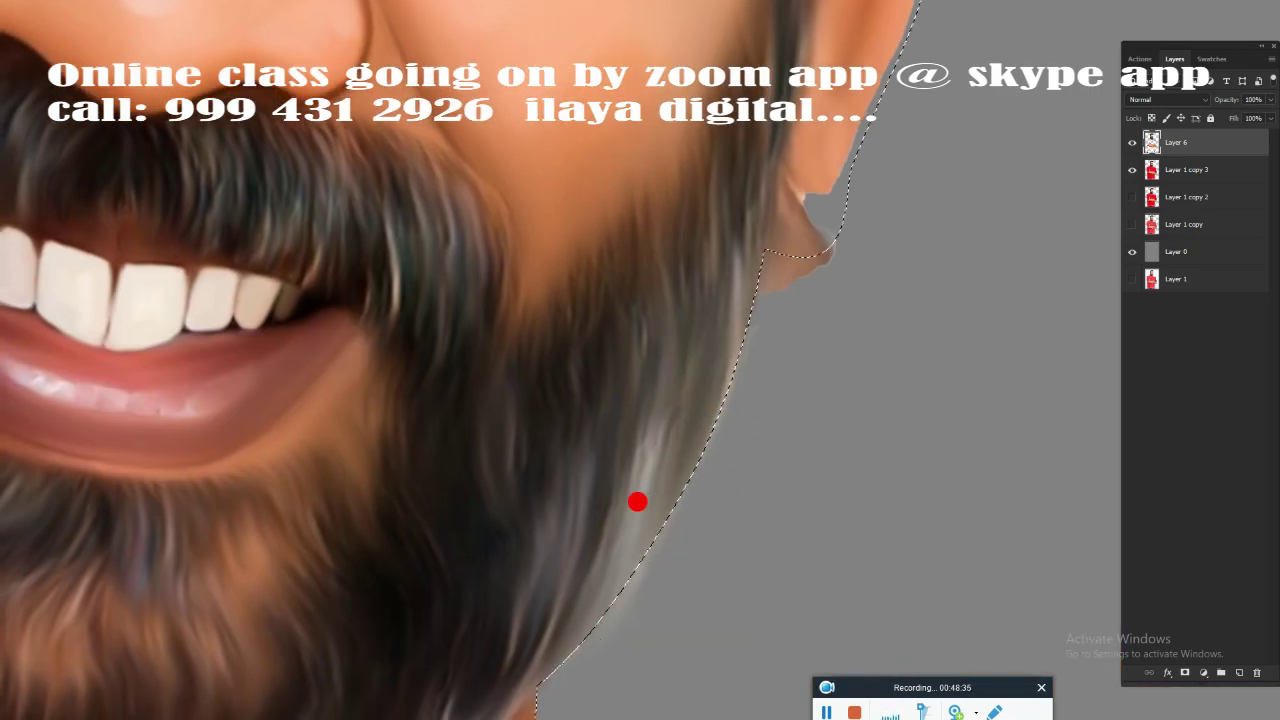
scroll(637, 501, up, 3)
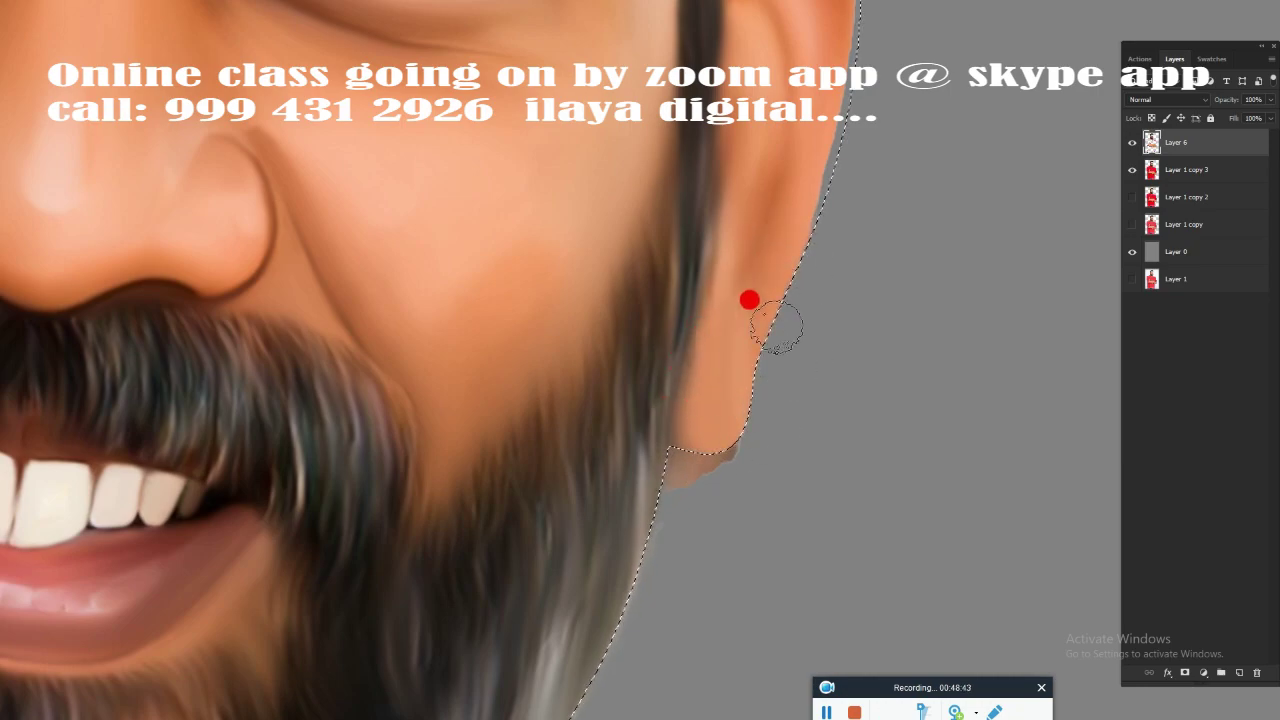
scroll(749, 300, up, 3)
scroll(680, 450, up, 2)
scroll(690, 410, up, 3)
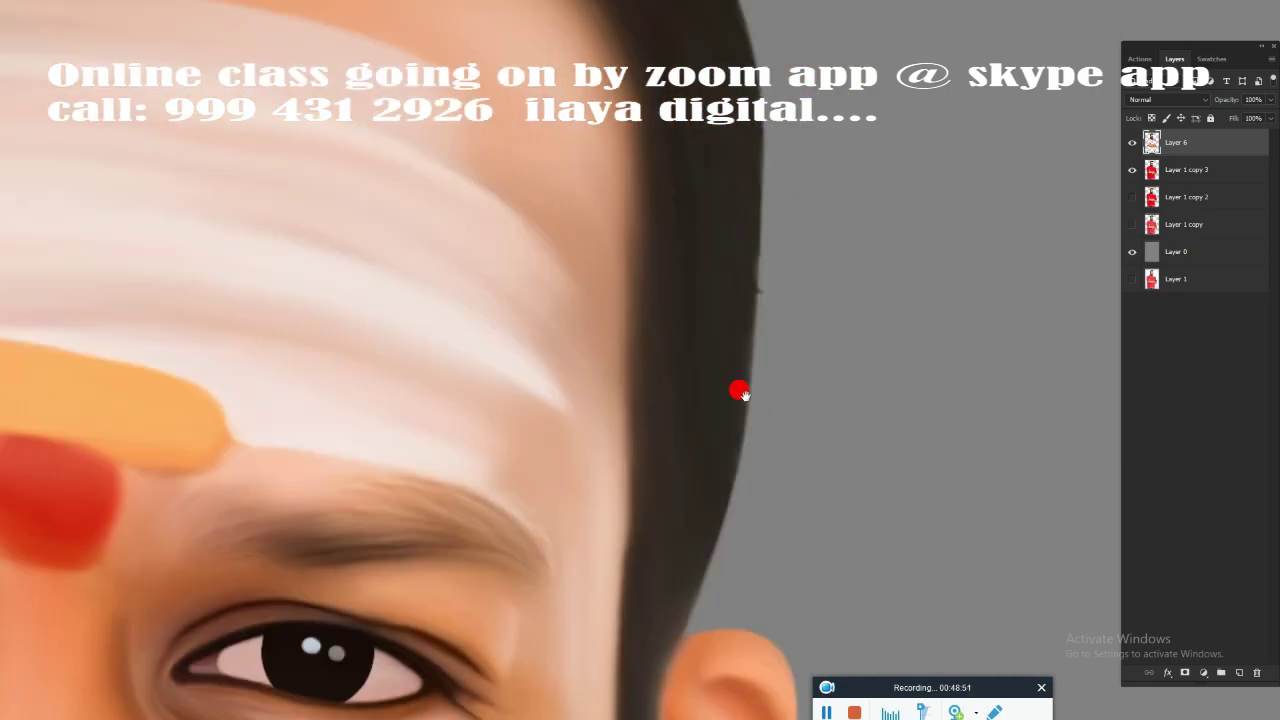
scroll(750, 360, up, 2)
scroll(800, 340, up, 2)
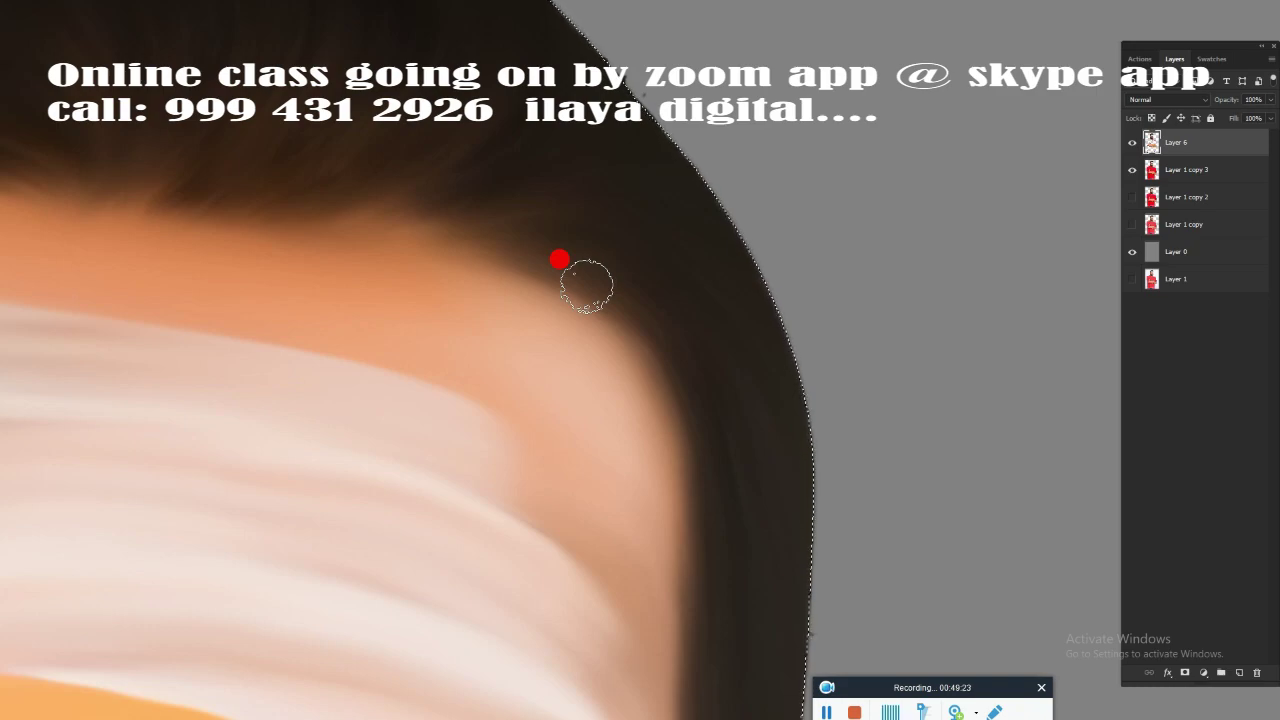
scroll(650, 420, up, 2)
scroll(700, 260, up, 2)
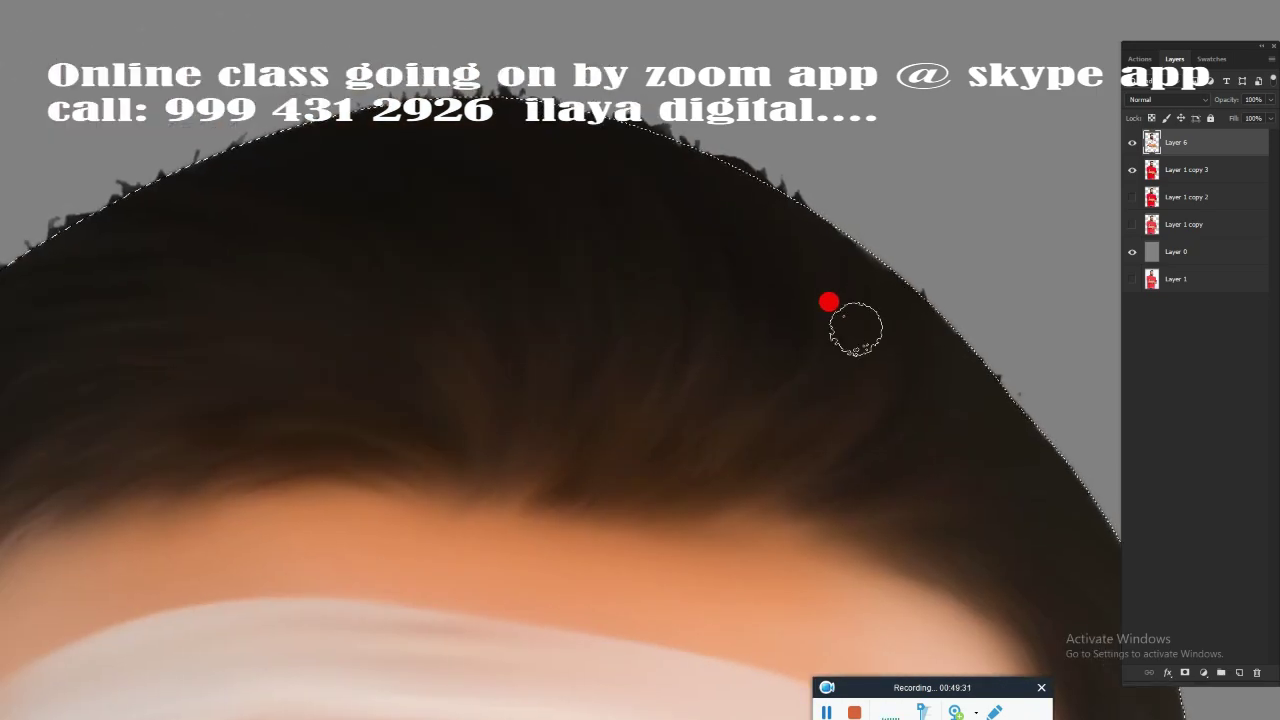
Step: Feather the cut-out selection and make Layer 1 copy 2 and Layer 1 copy visible
key(shift+F6)
key(Return)
mouse_move(1132, 197)
mouse_down()
mouse_move(1132, 224)
mouse_move(1132, 197)
mouse_up()
Step: Hide Layer 1 copy 2 and Layer 1 copy, then merge Layer 1 copy 3 with Layer 6 using Ctrl+E
click(1184, 226)
key(ctrl+0)
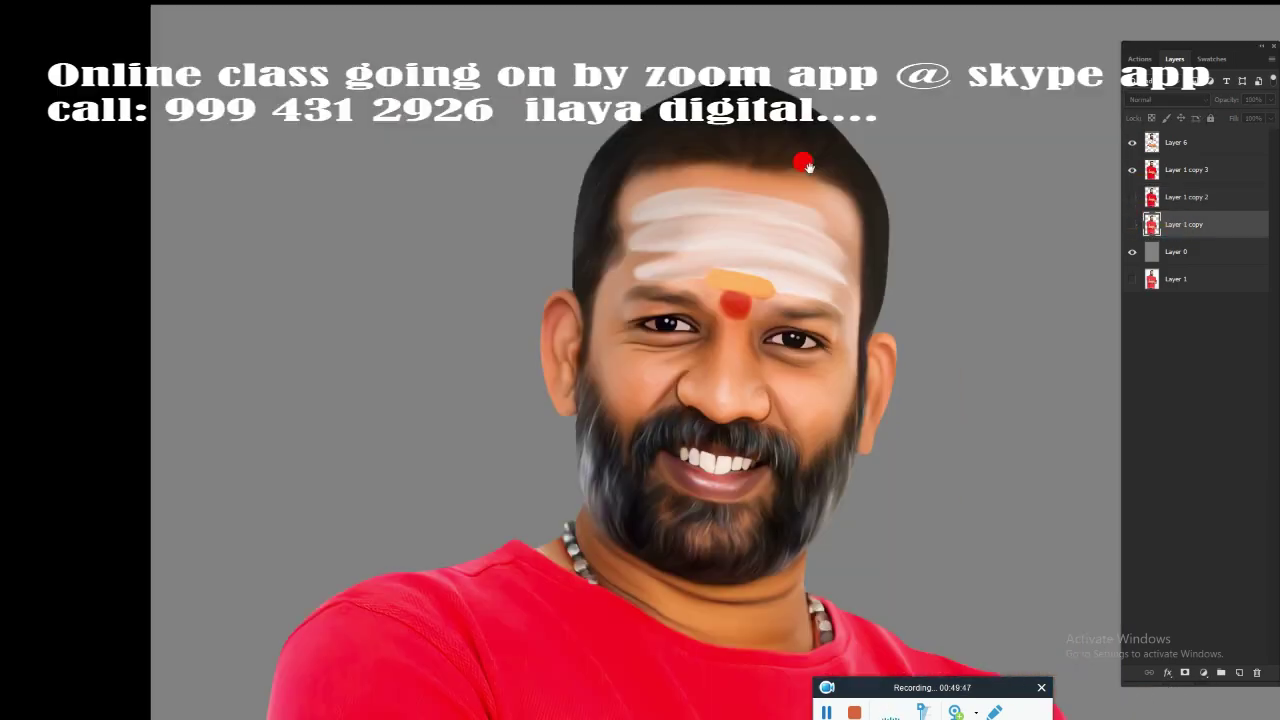
click(1220, 169)
shift+click(1180, 142)
key(ctrl+e)
scroll(871, 337, up, 2)
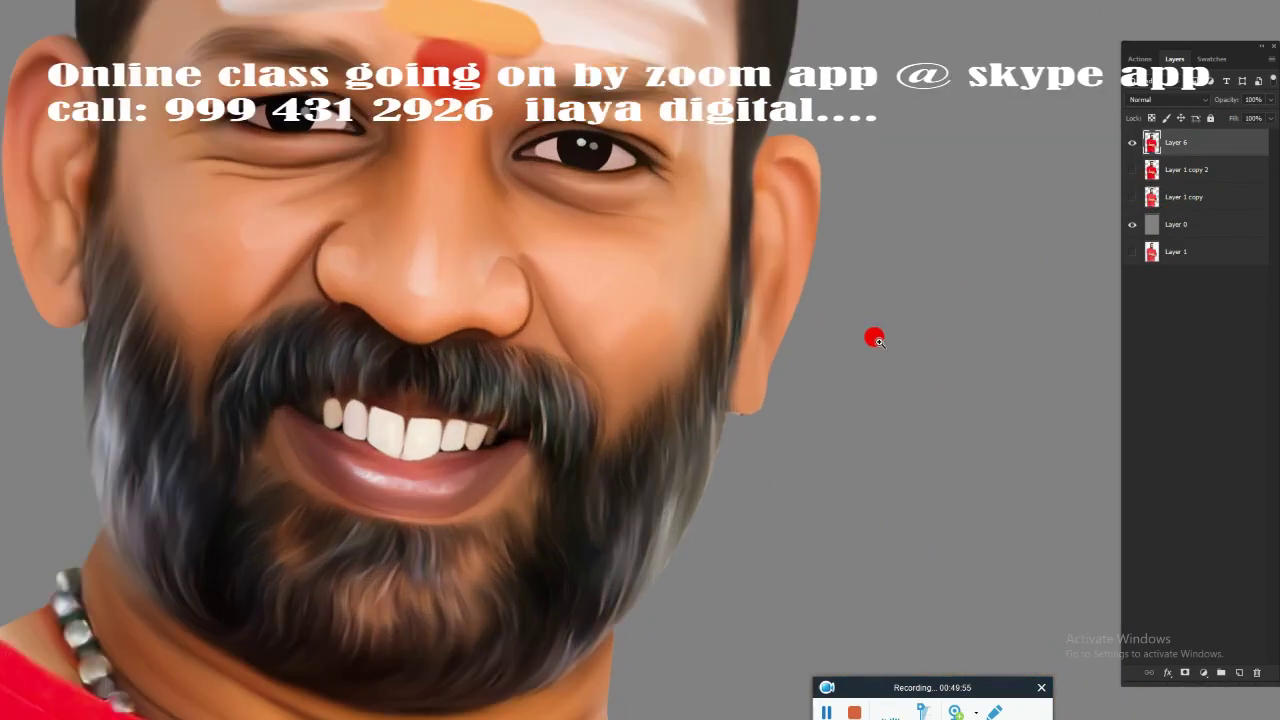
scroll(832, 336, down, 2)
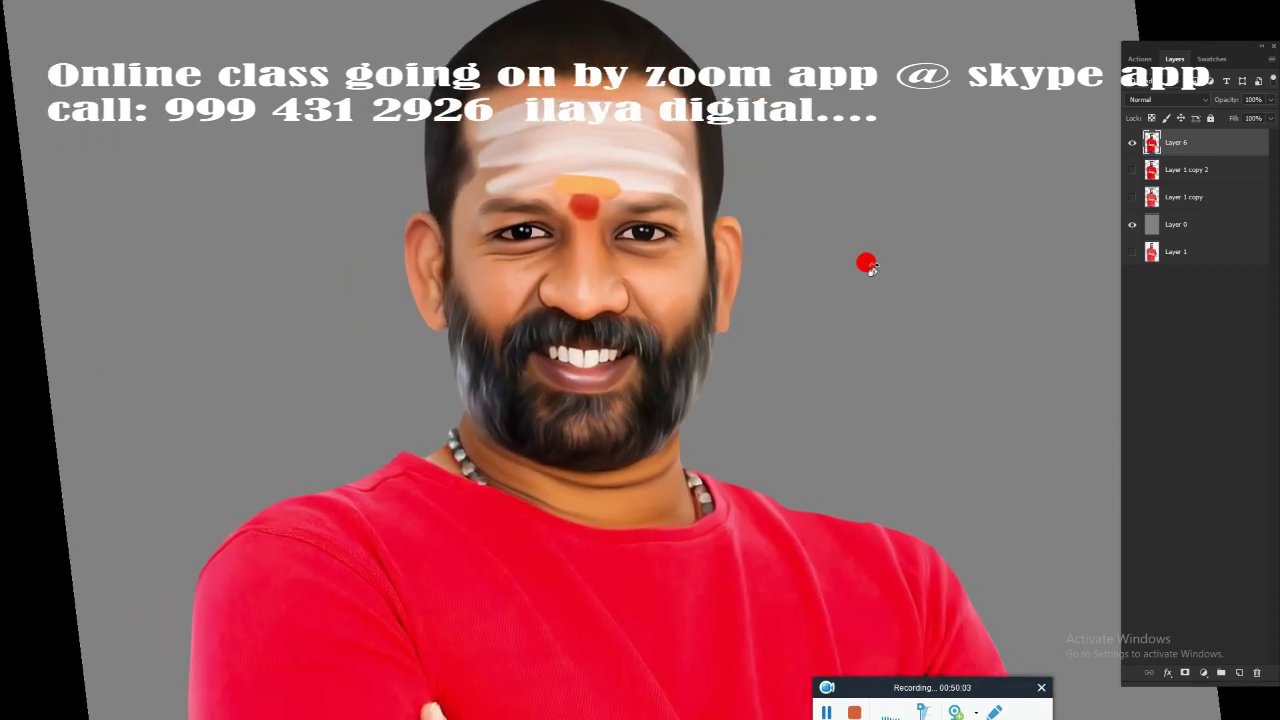